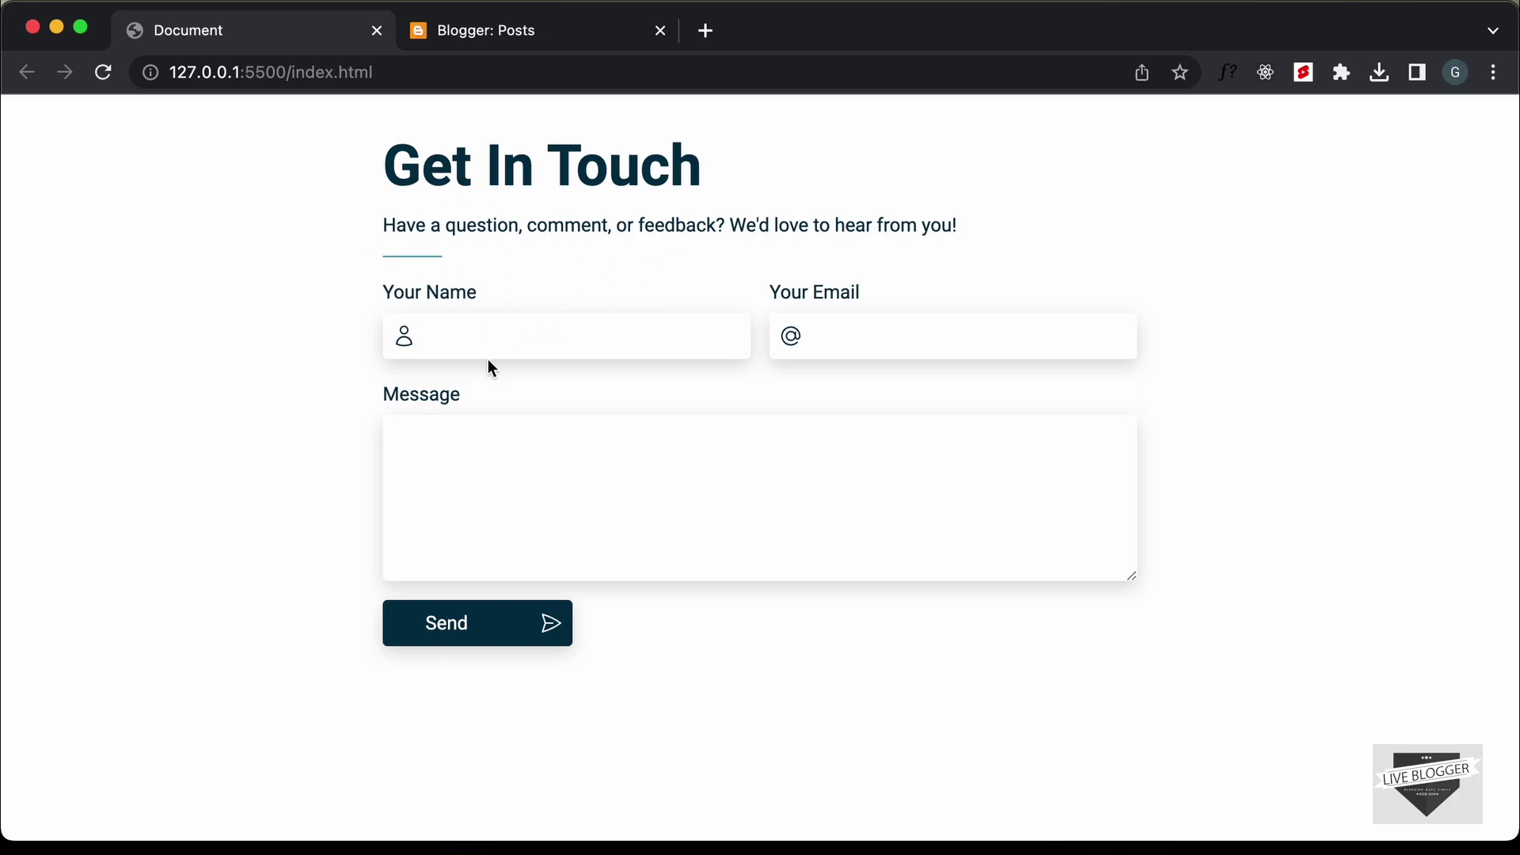
Submit the Get In Touch form with all fields empty to trigger validation
click(522, 335)
click(900, 335)
click(800, 468)
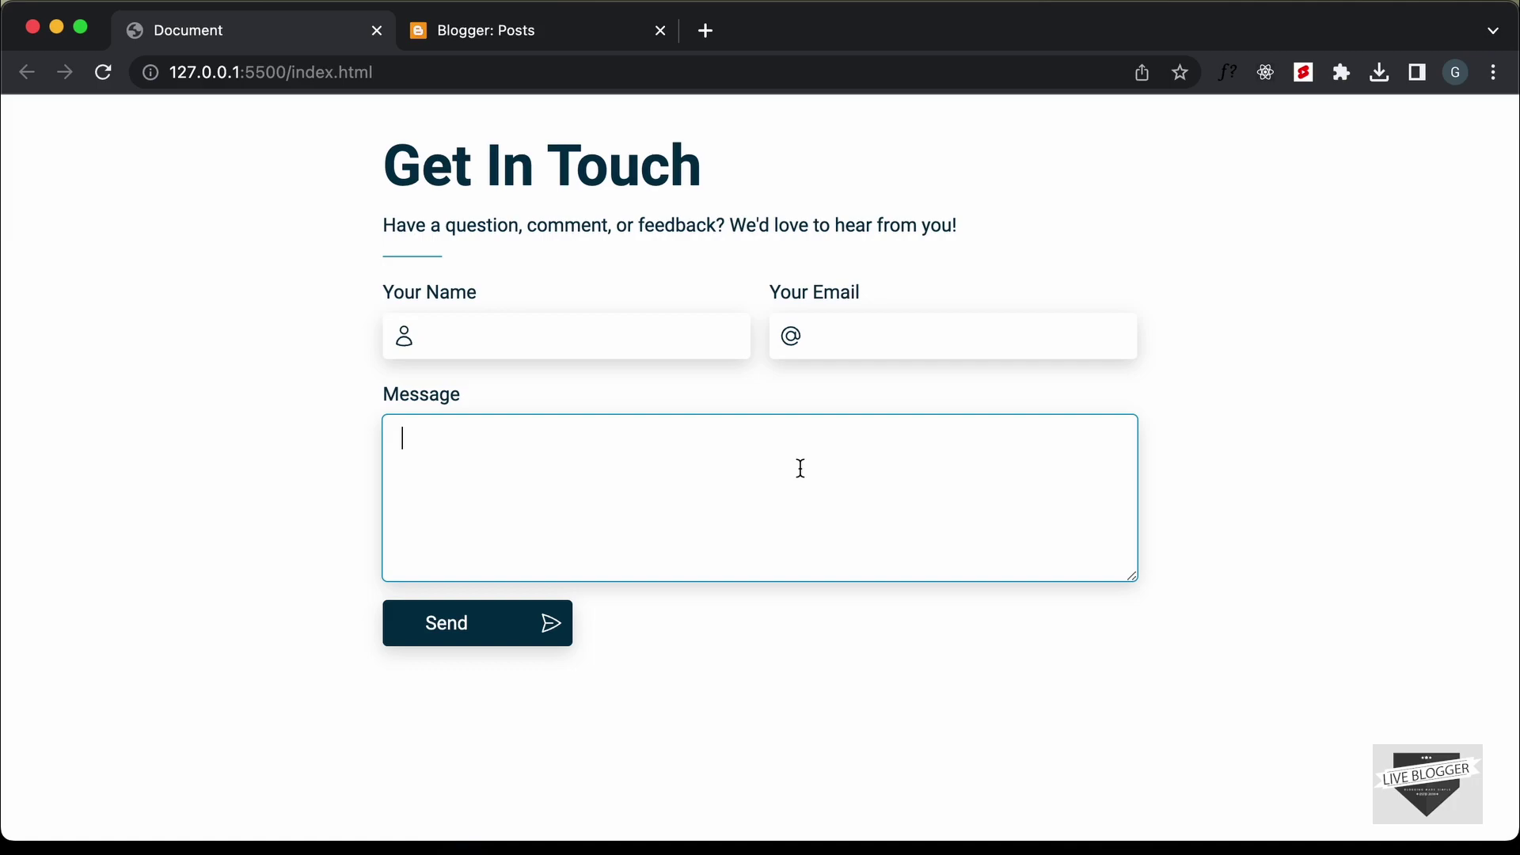
click(492, 625)
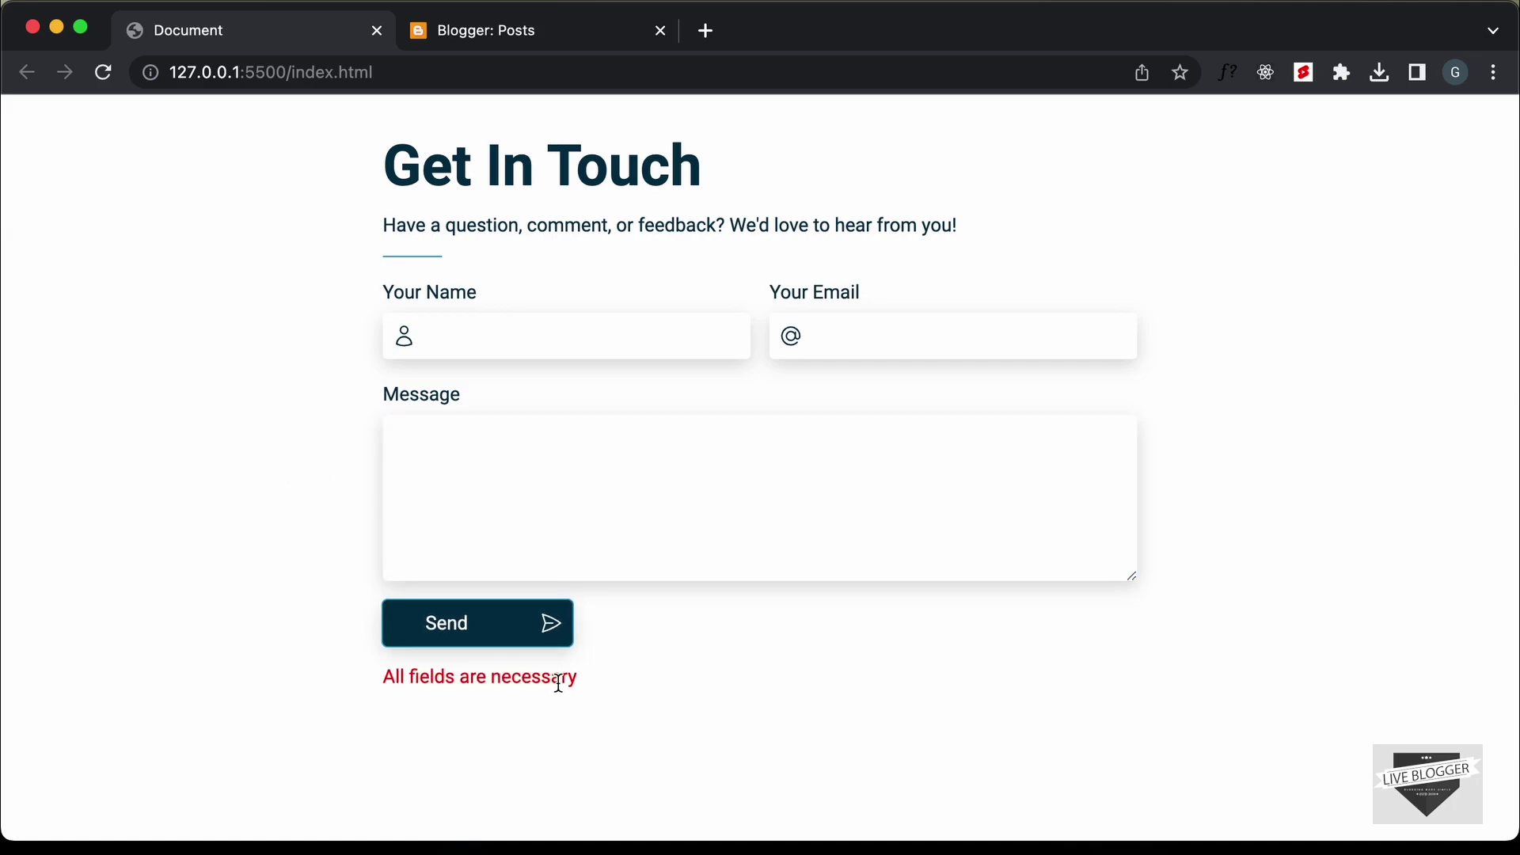
Fill name, email and message with 'asdf' and submit with the invalid email
click(597, 346)
text(asdf)
click(907, 333)
text(asdf)
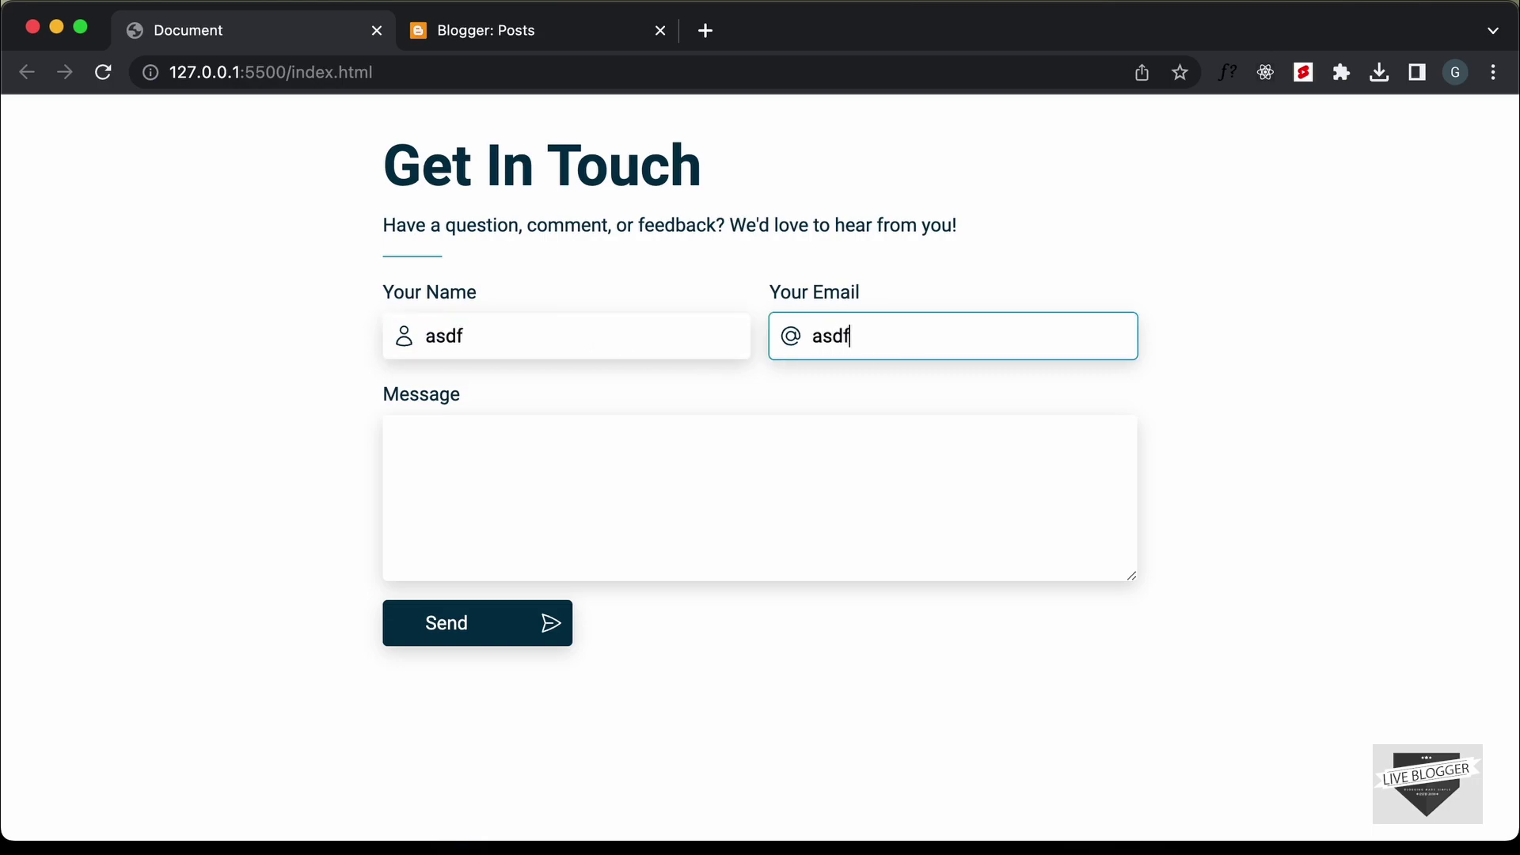
click(688, 554)
text(asdf)
click(465, 629)
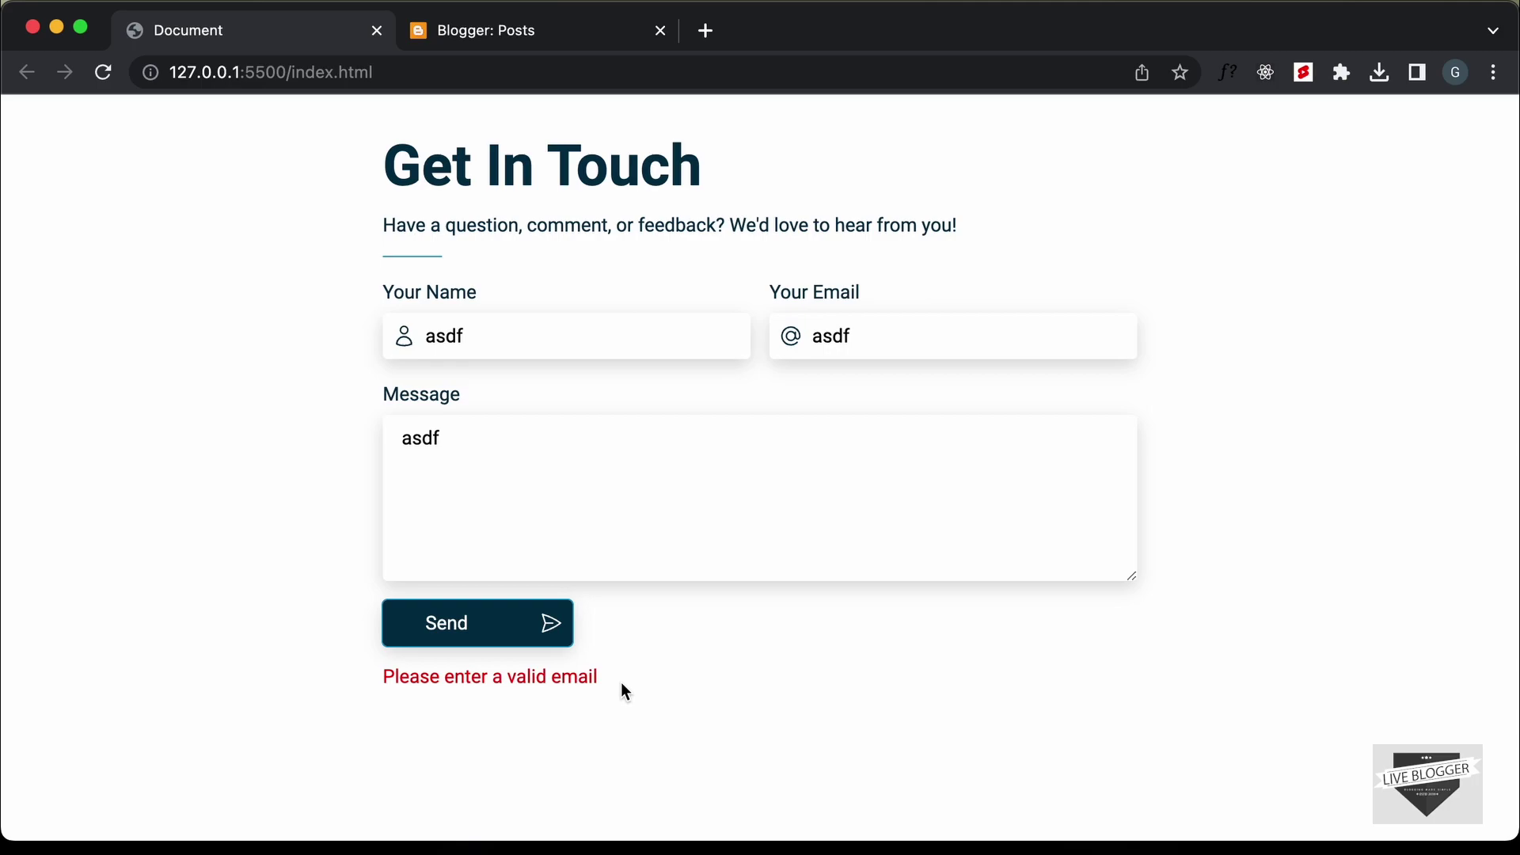
Replace the email with a valid test address and submit the form successfully
double_click(926, 325)
text(tes)
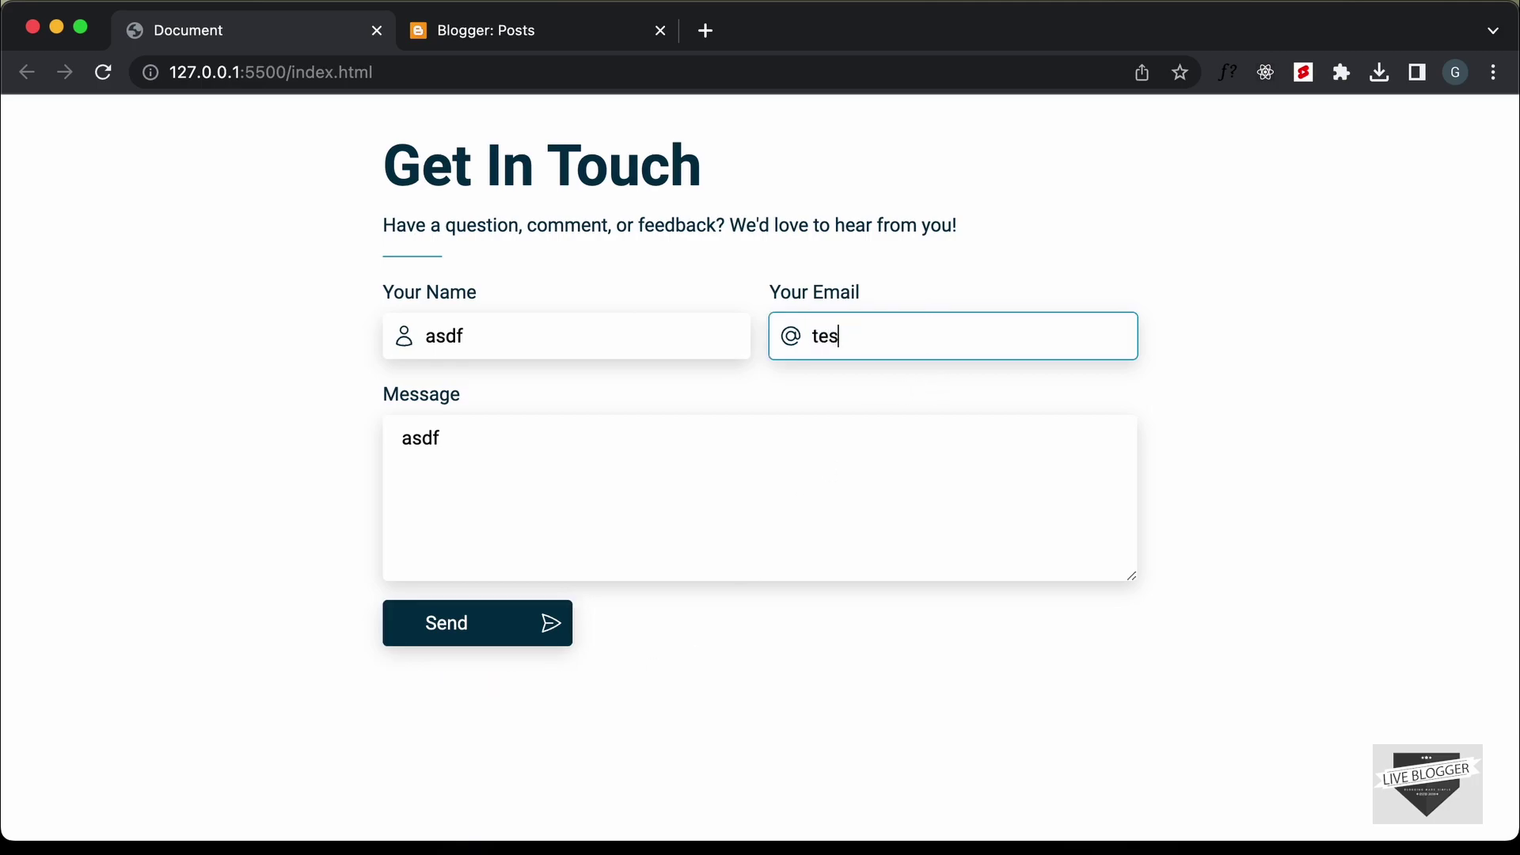
text(t@gmail.com)
click(534, 620)
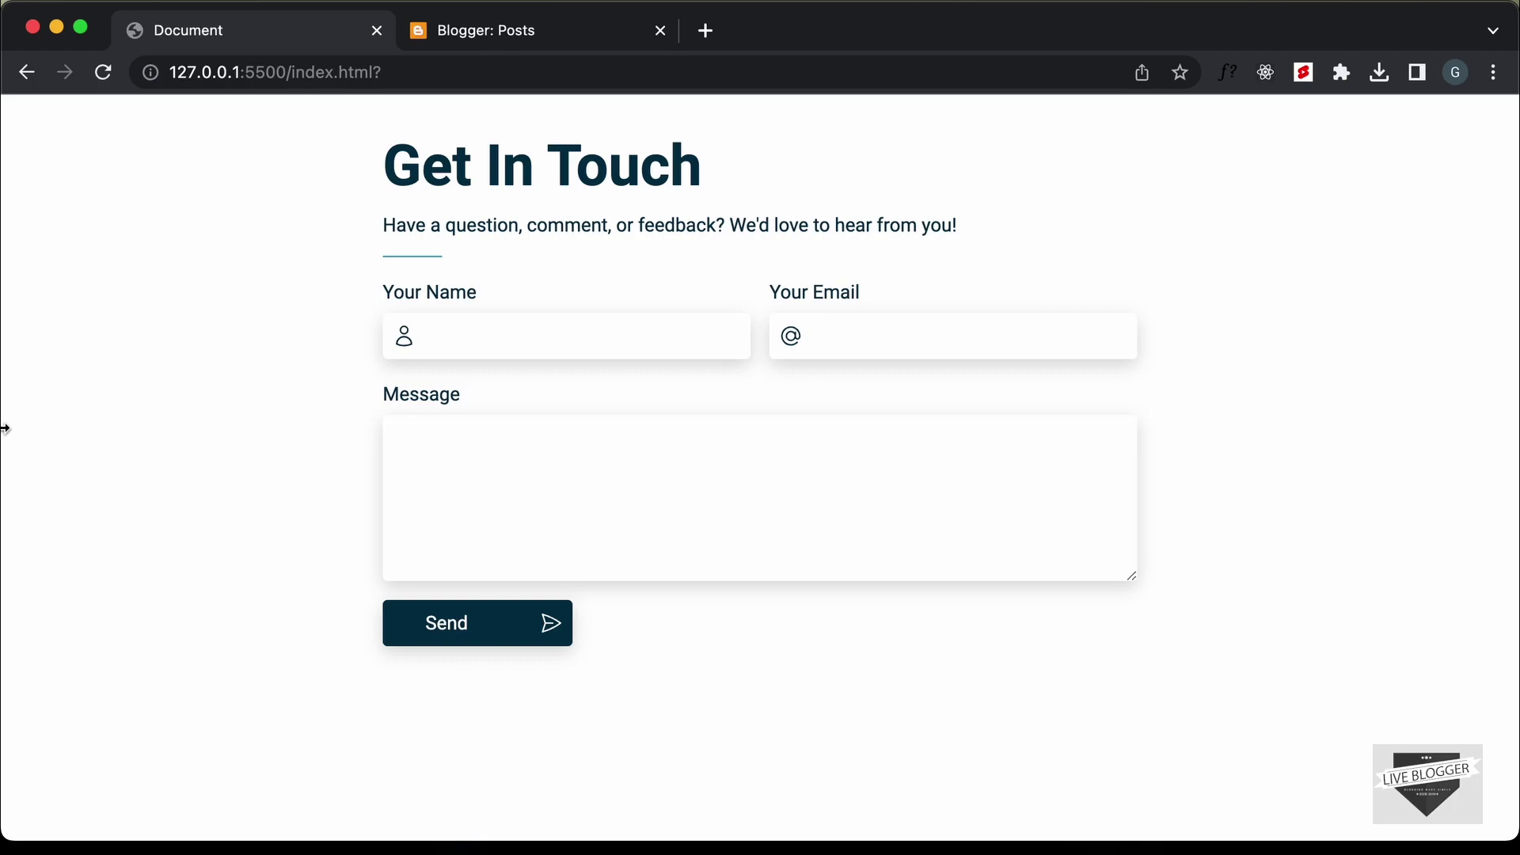
Shrink the Chrome window to reveal the code editor beside it
drag(4, 429, 928, 425)
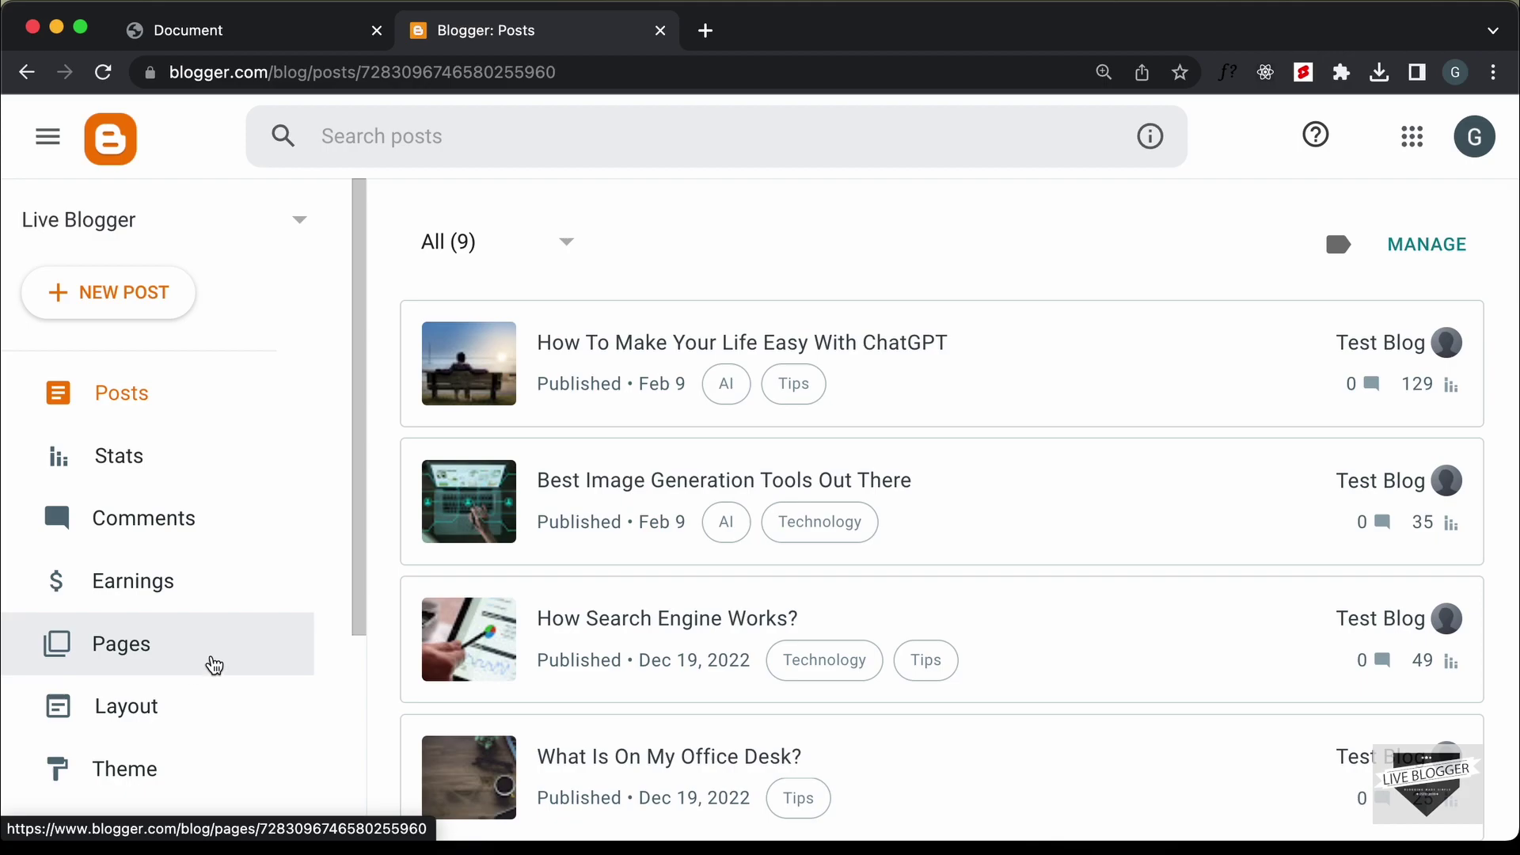
Create a new blog page titled 'Contact Us'
click(214, 664)
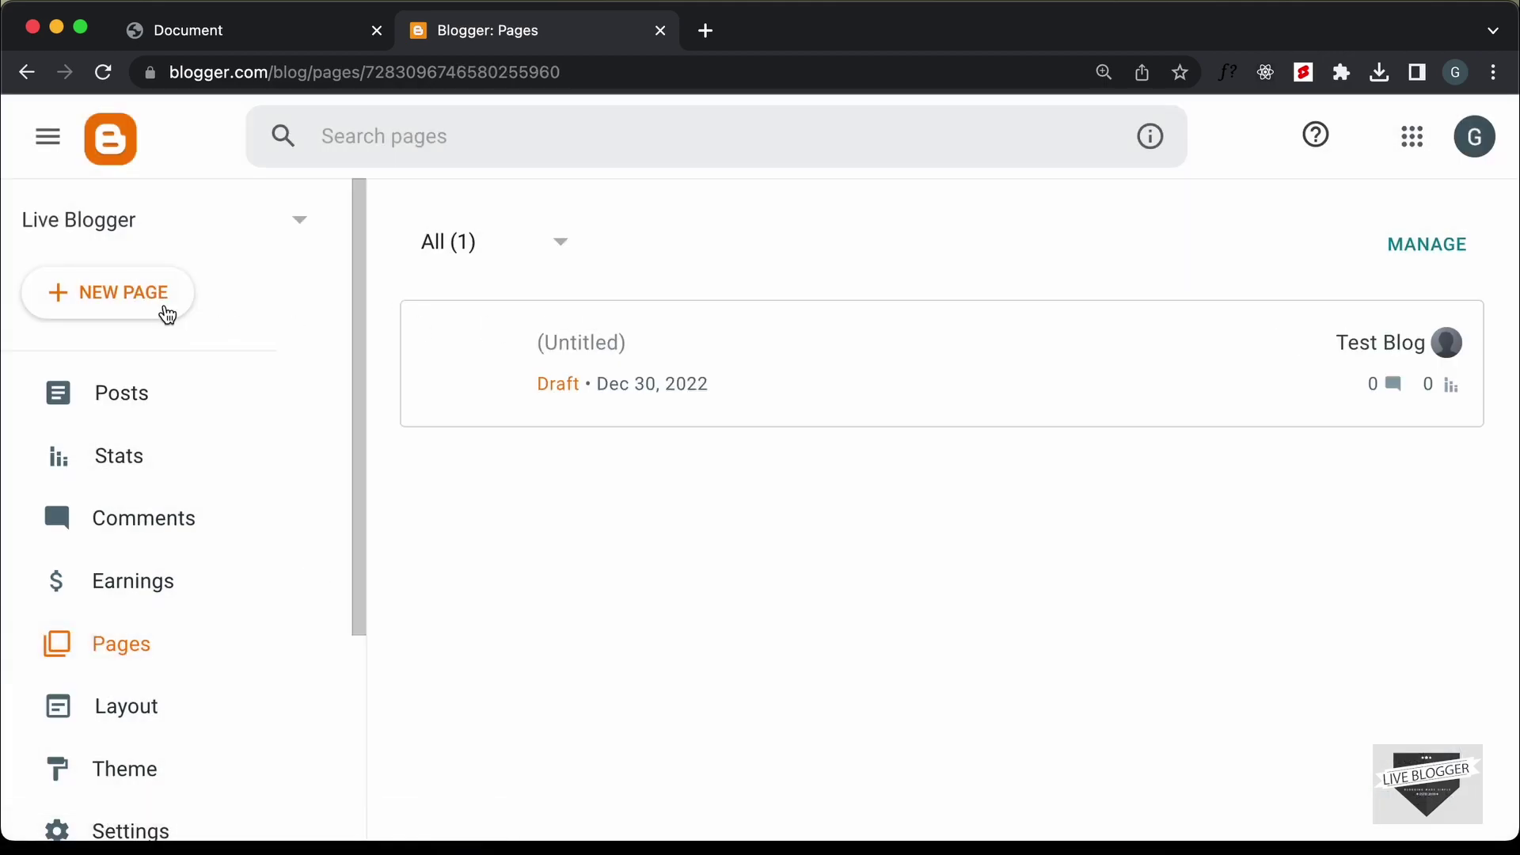
click(167, 315)
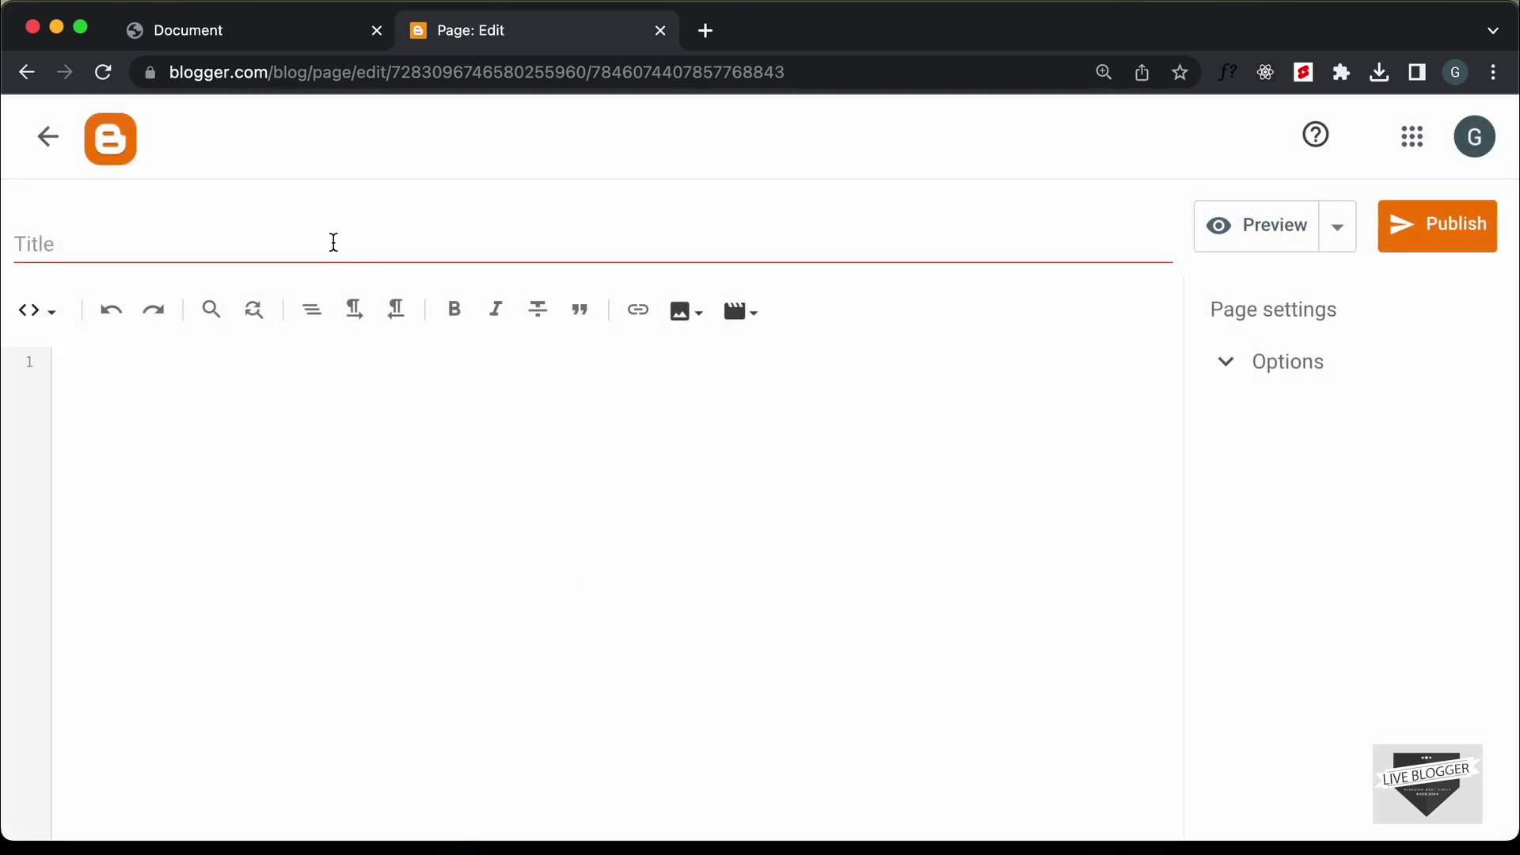
click(333, 243)
text(Contact Us)
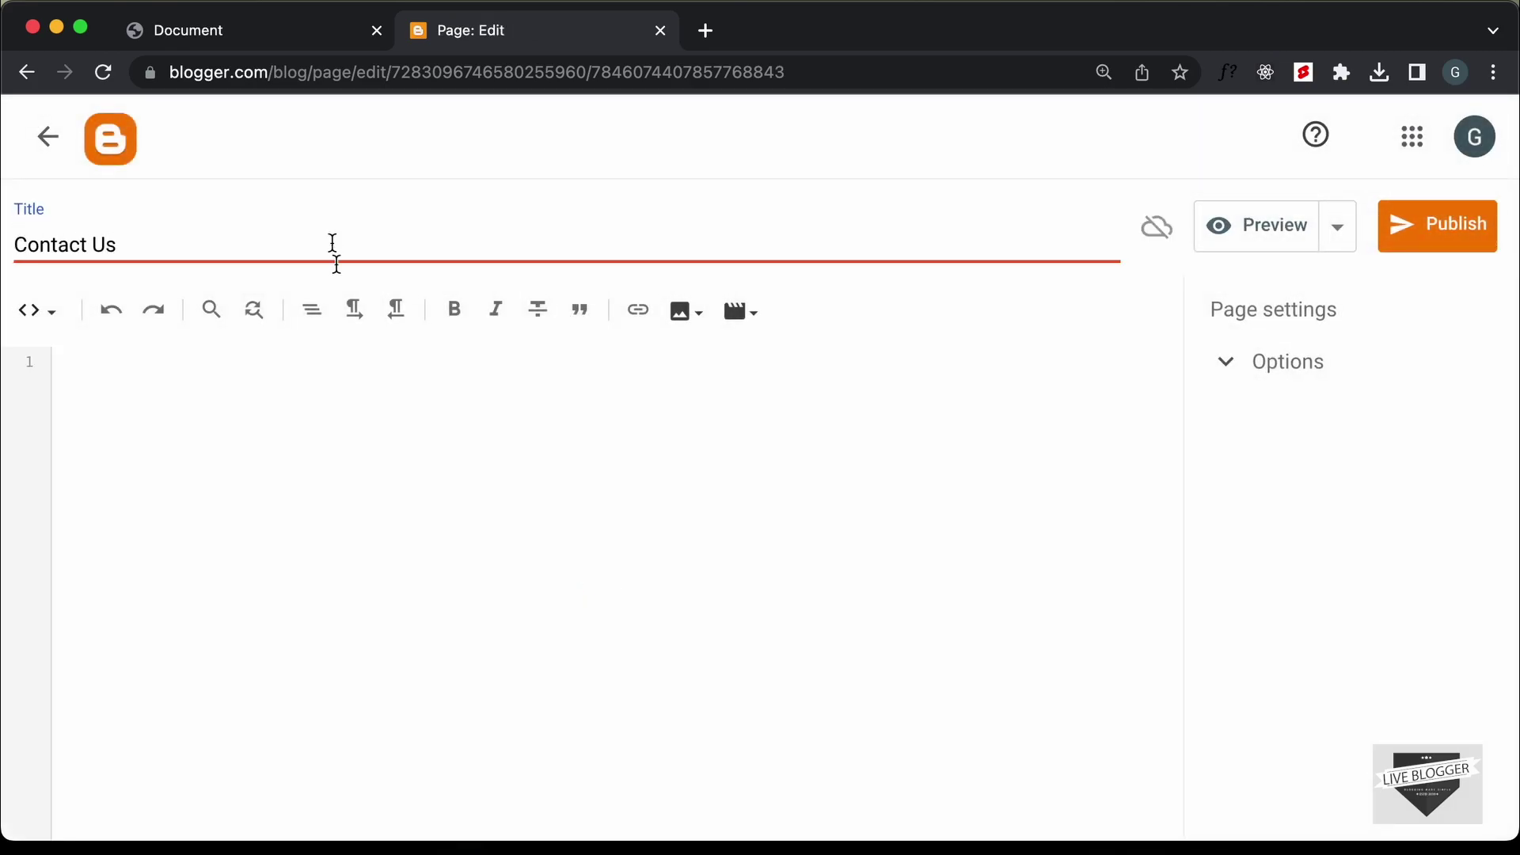
Switch the page body to HTML view and add an empty <style></style> block
click(354, 445)
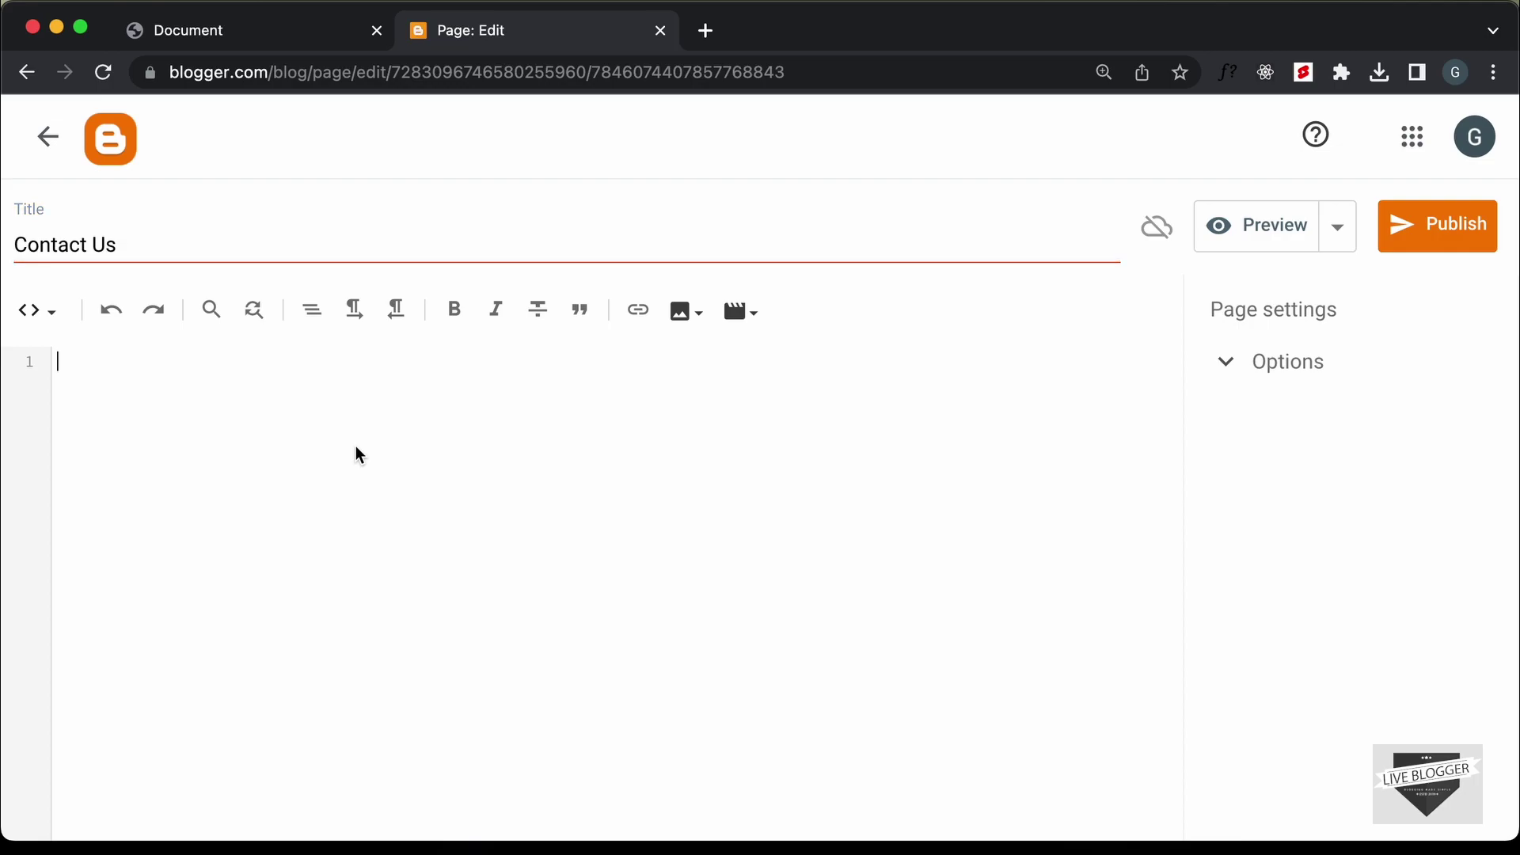
click(40, 312)
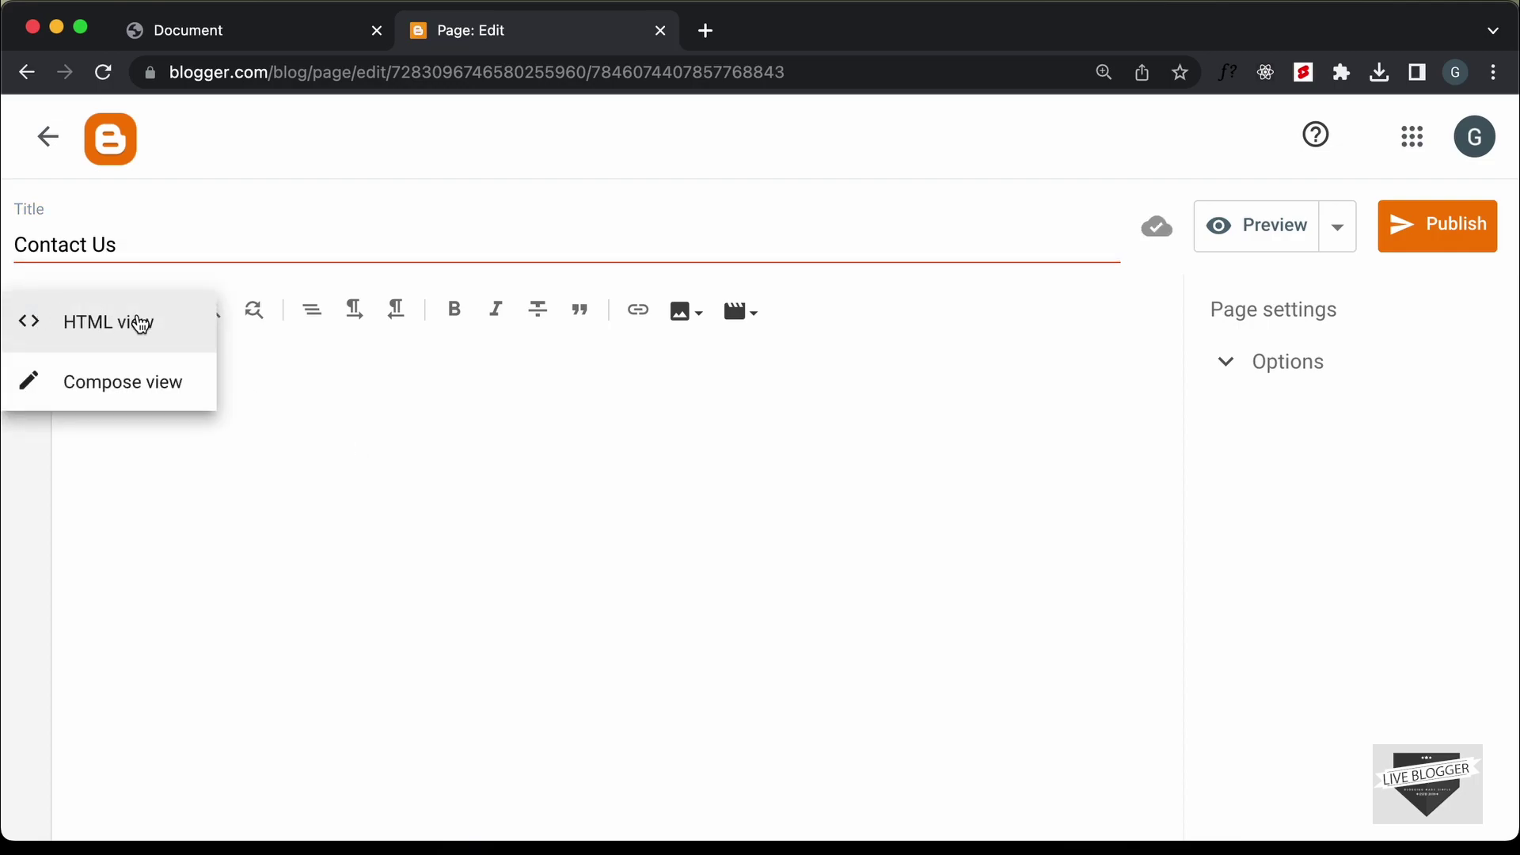
click(328, 400)
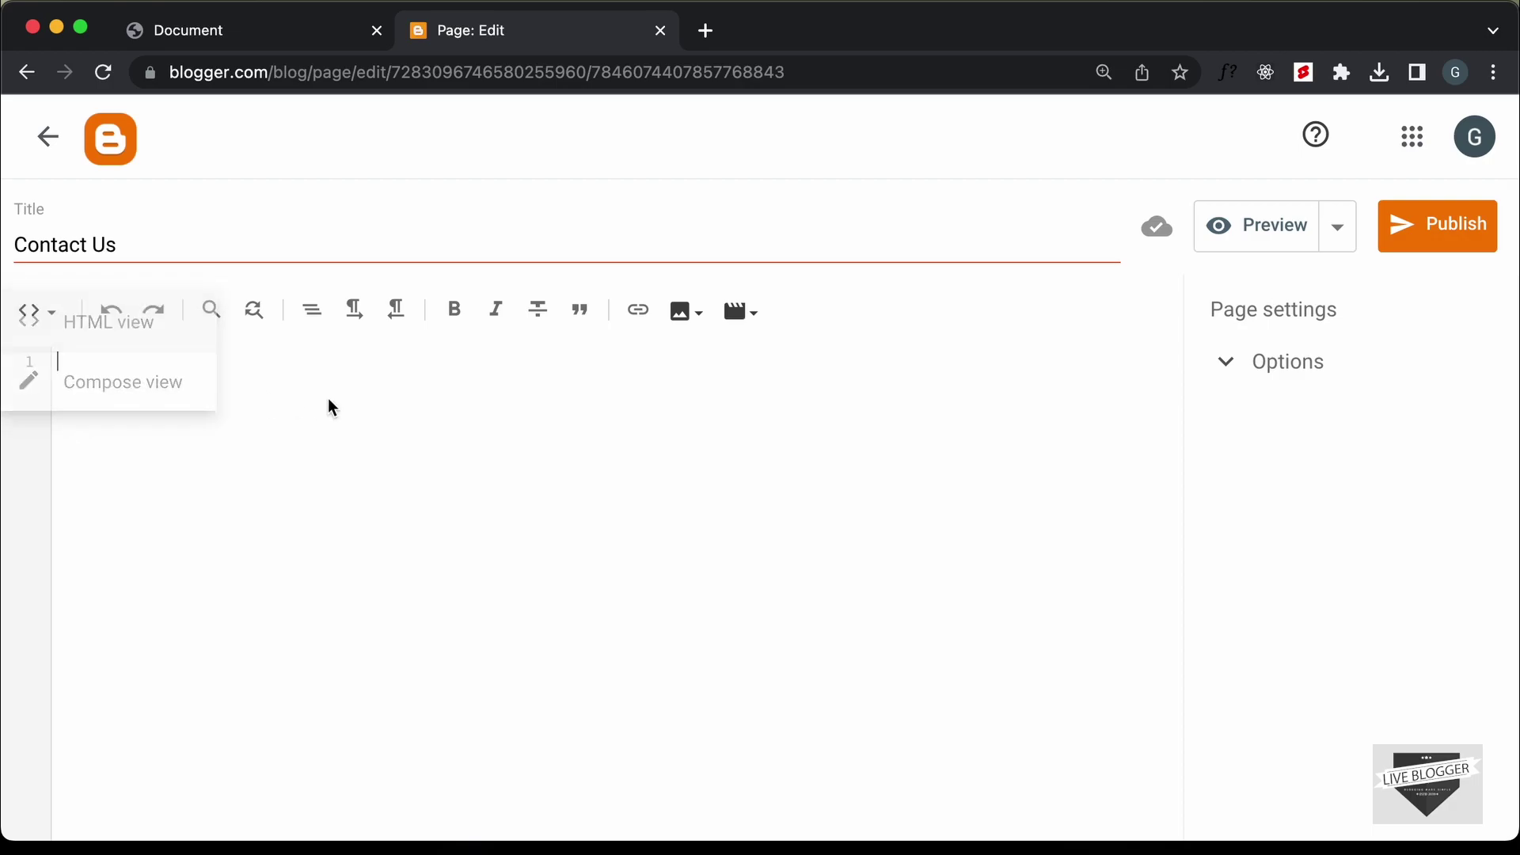
click(34, 312)
click(139, 322)
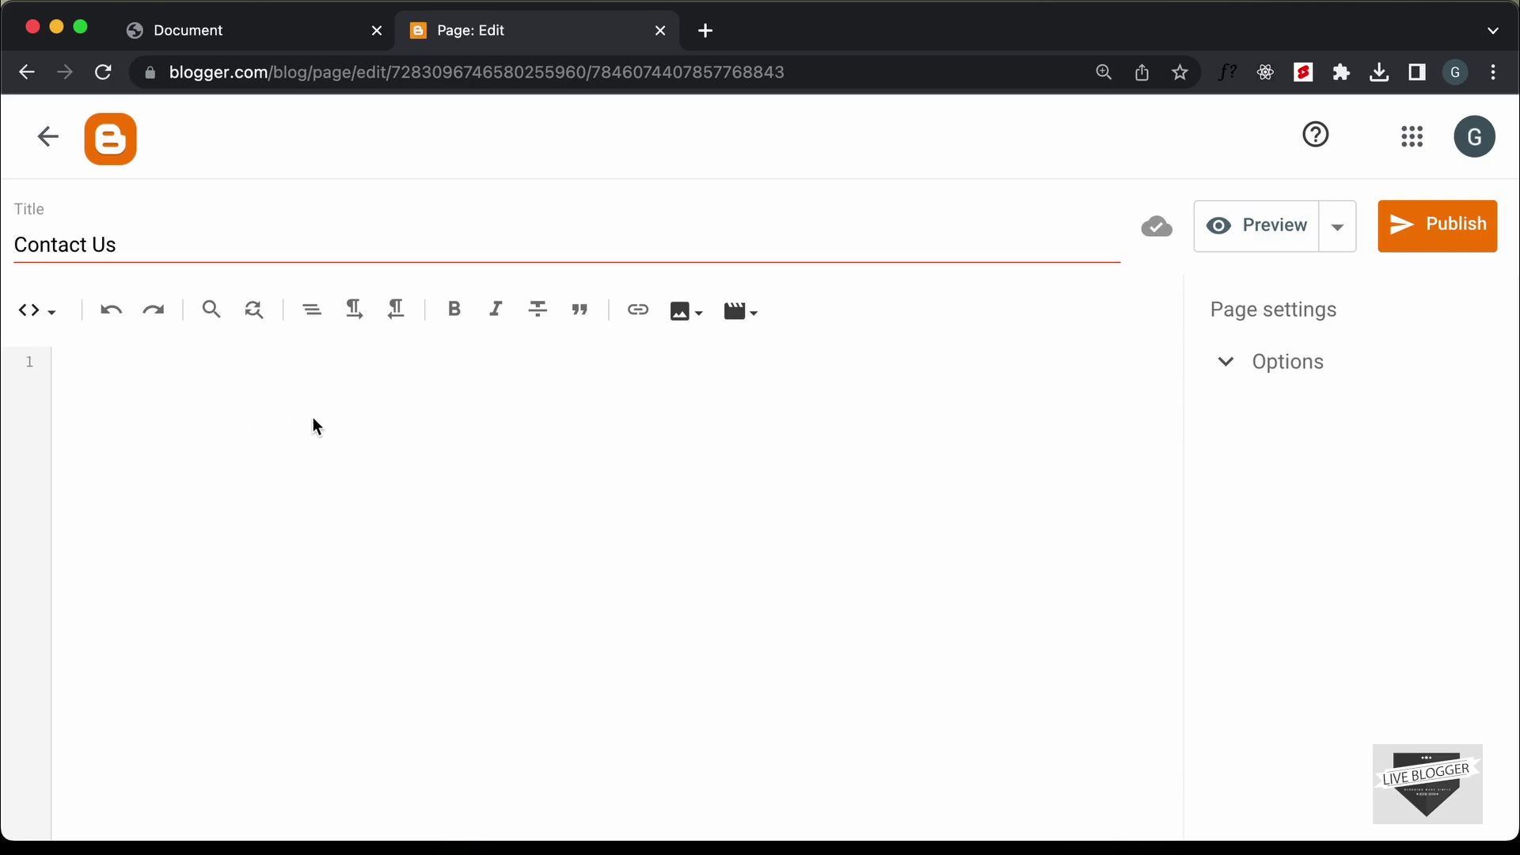
text(<style>  </style>)
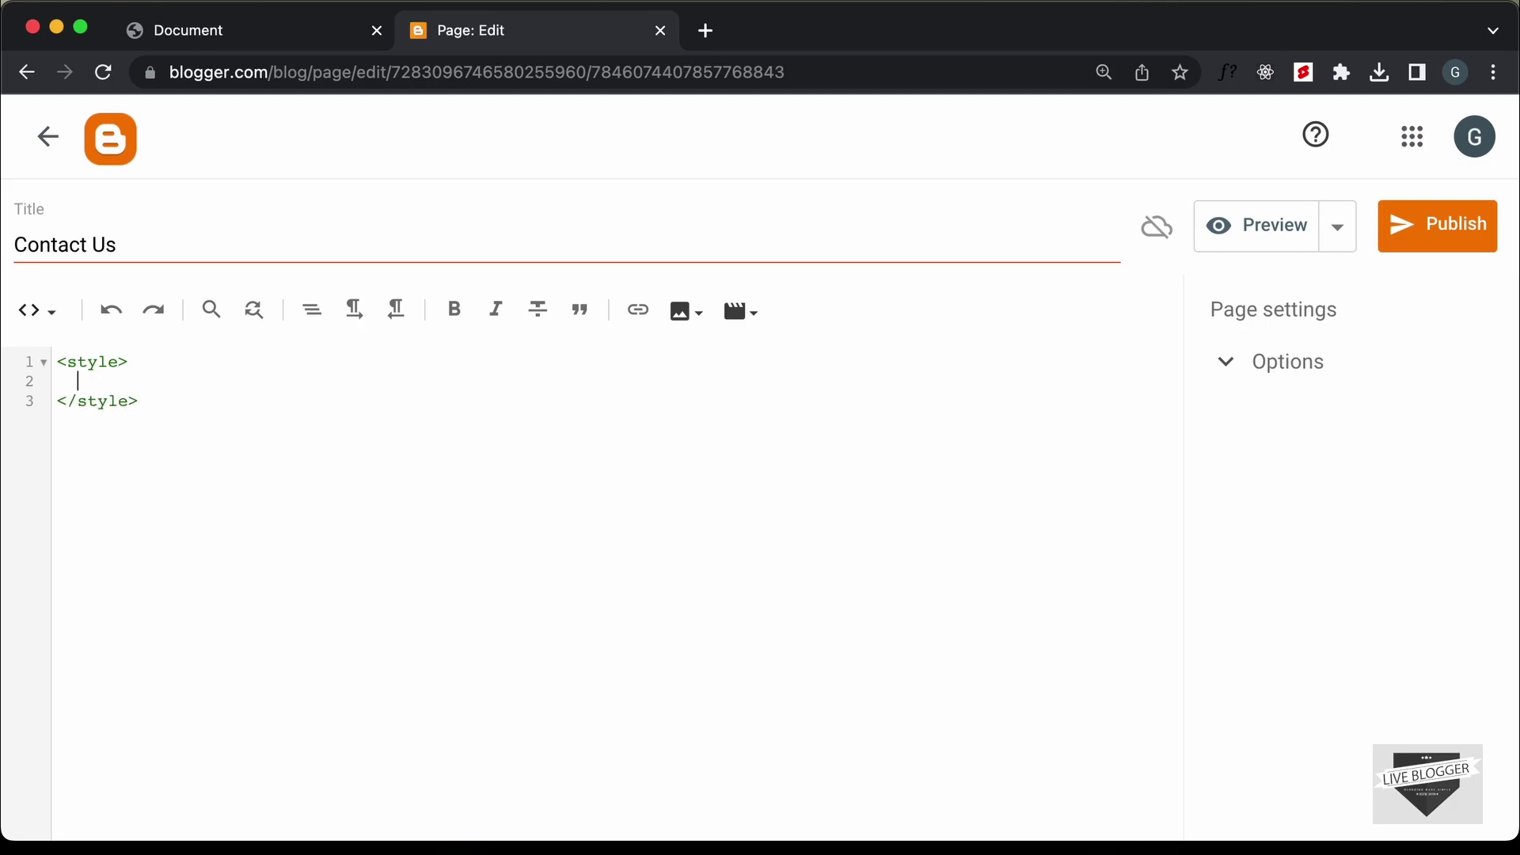
key(Return)
key(Return)
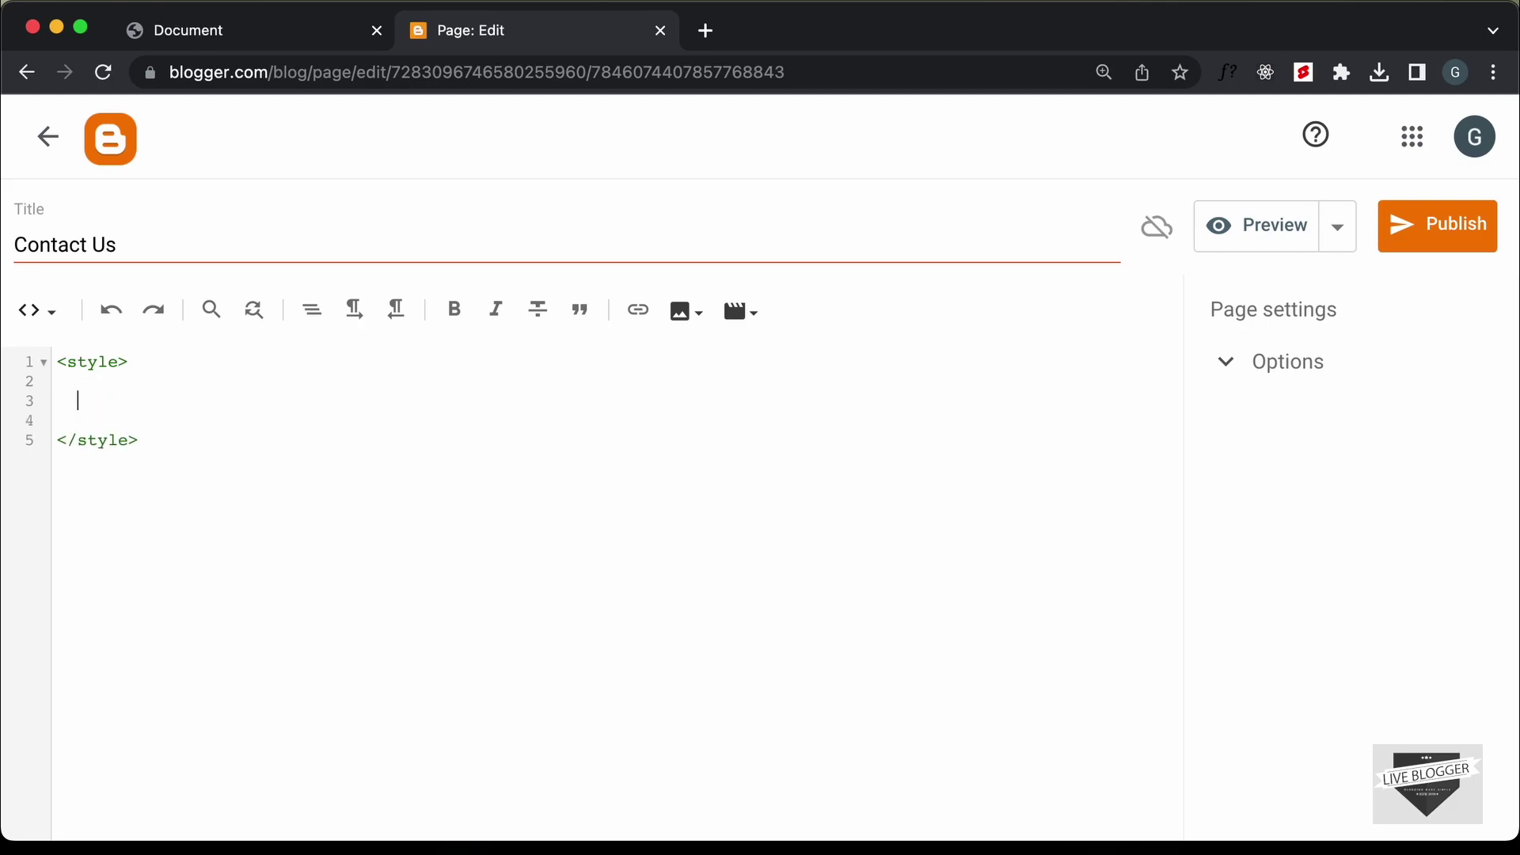
key(super+Tab)
key(super+Tab)
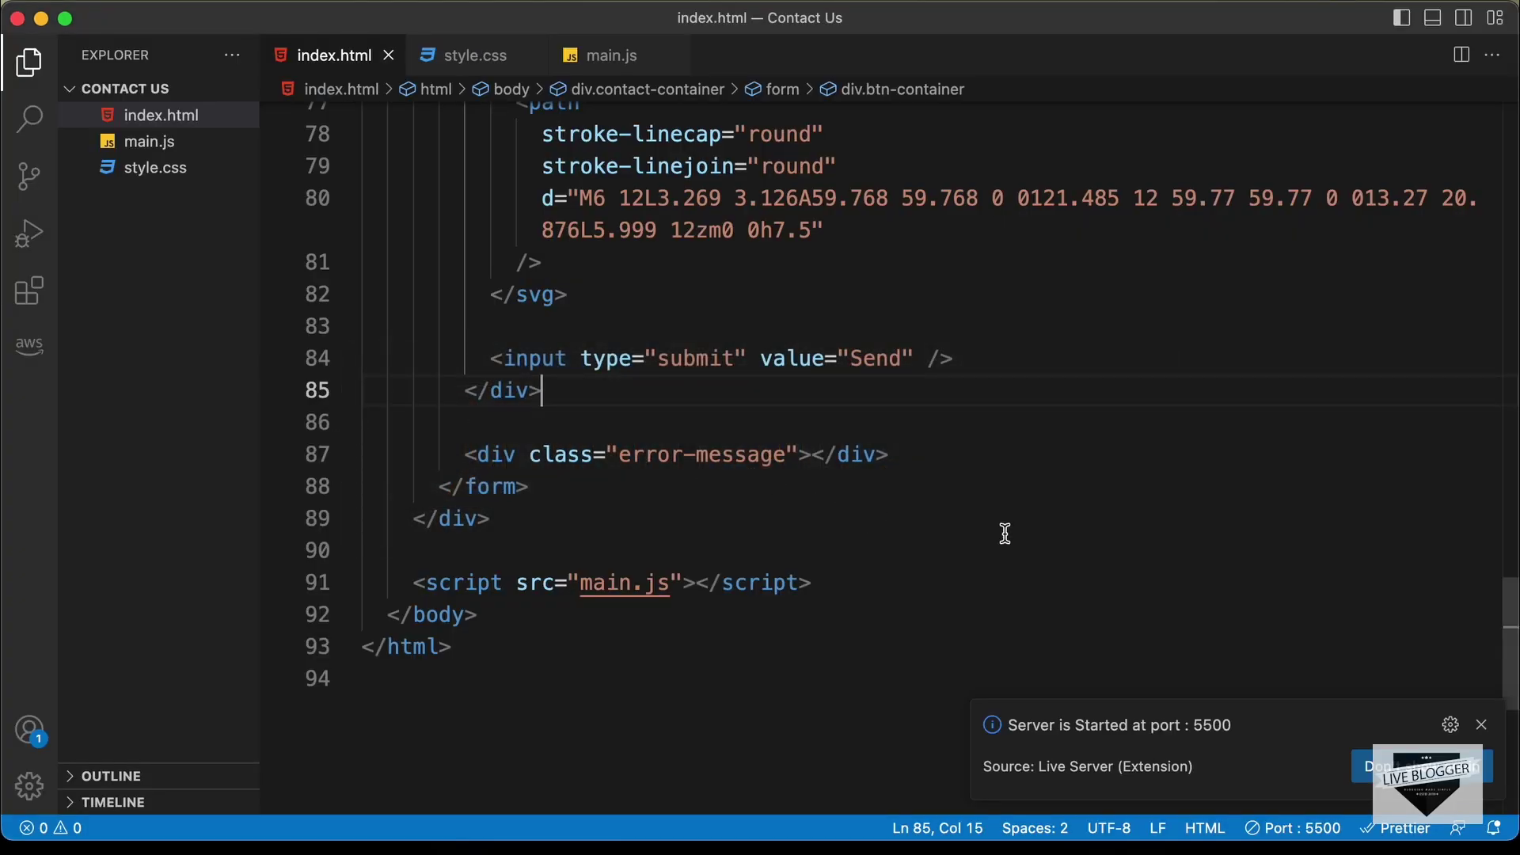
Open style.css in VS Code and select all its CSS for copying into Blogger
click(1481, 725)
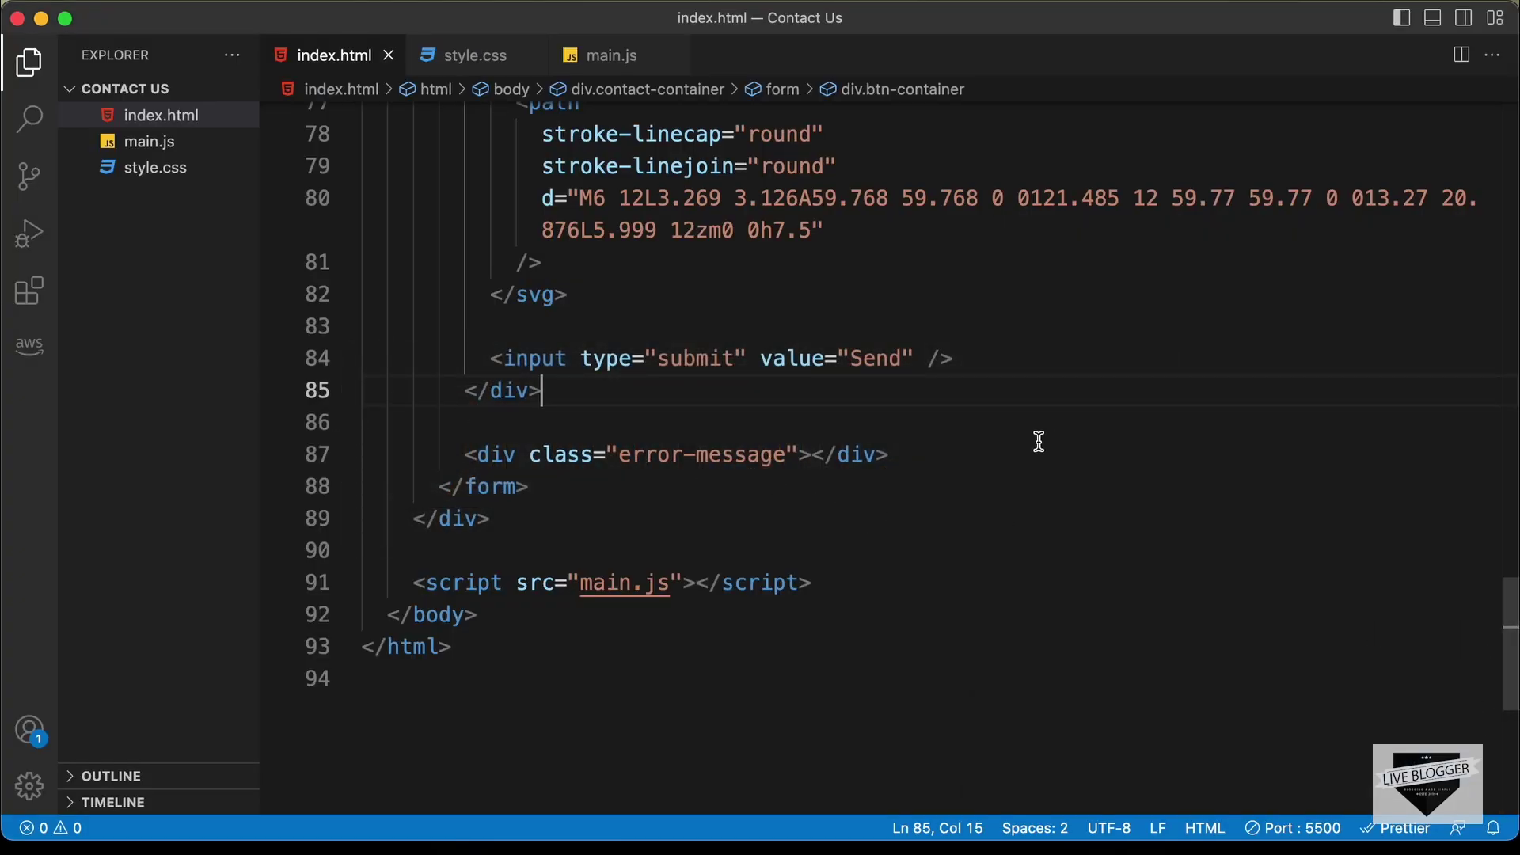
click(479, 54)
scroll(650, 334, up, 5)
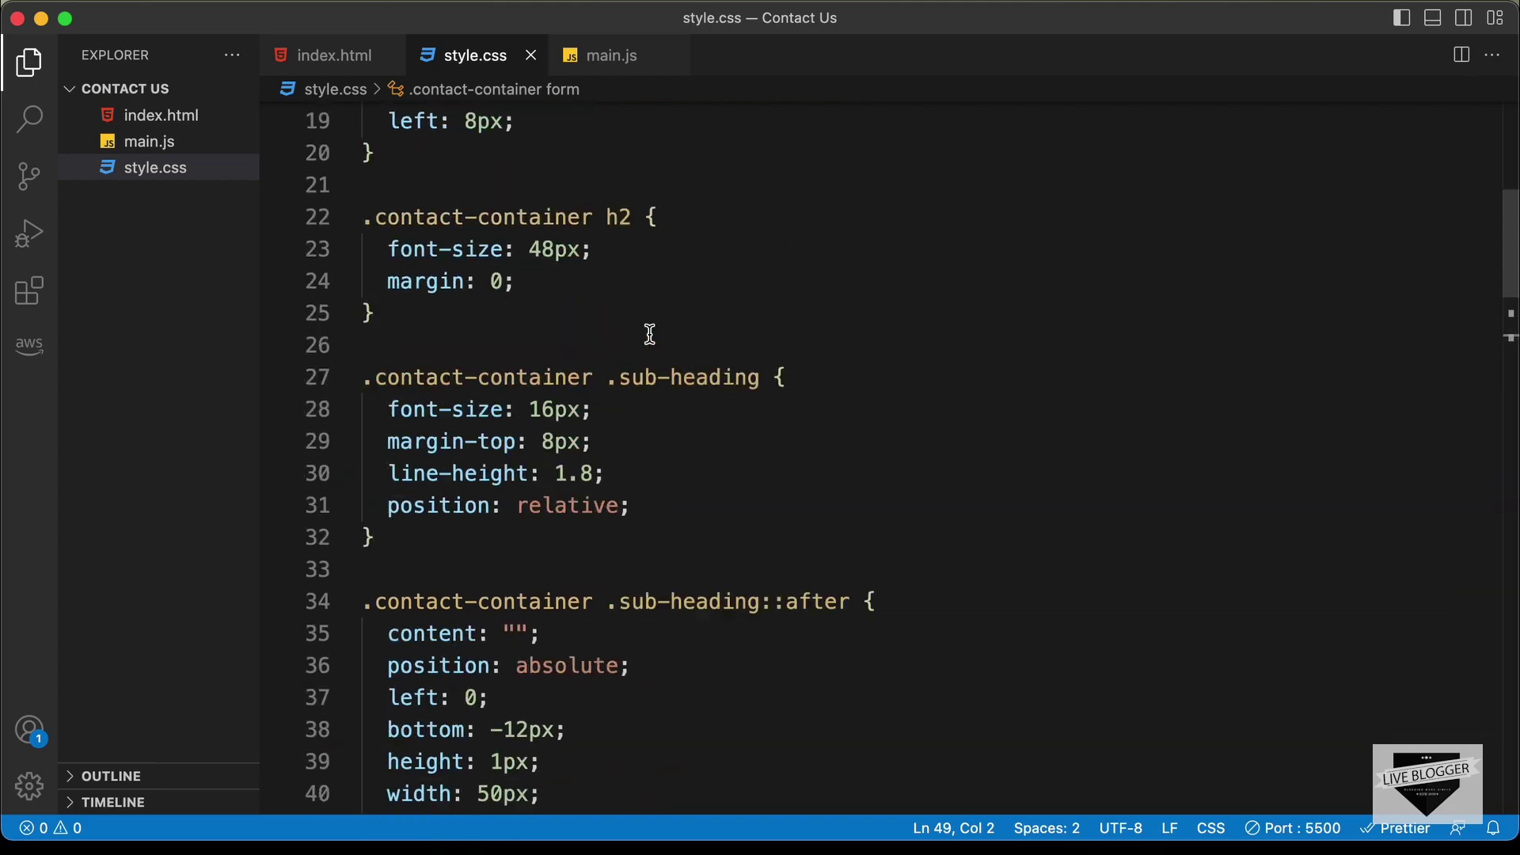
scroll(650, 334, up, 5)
scroll(650, 334, down, 20)
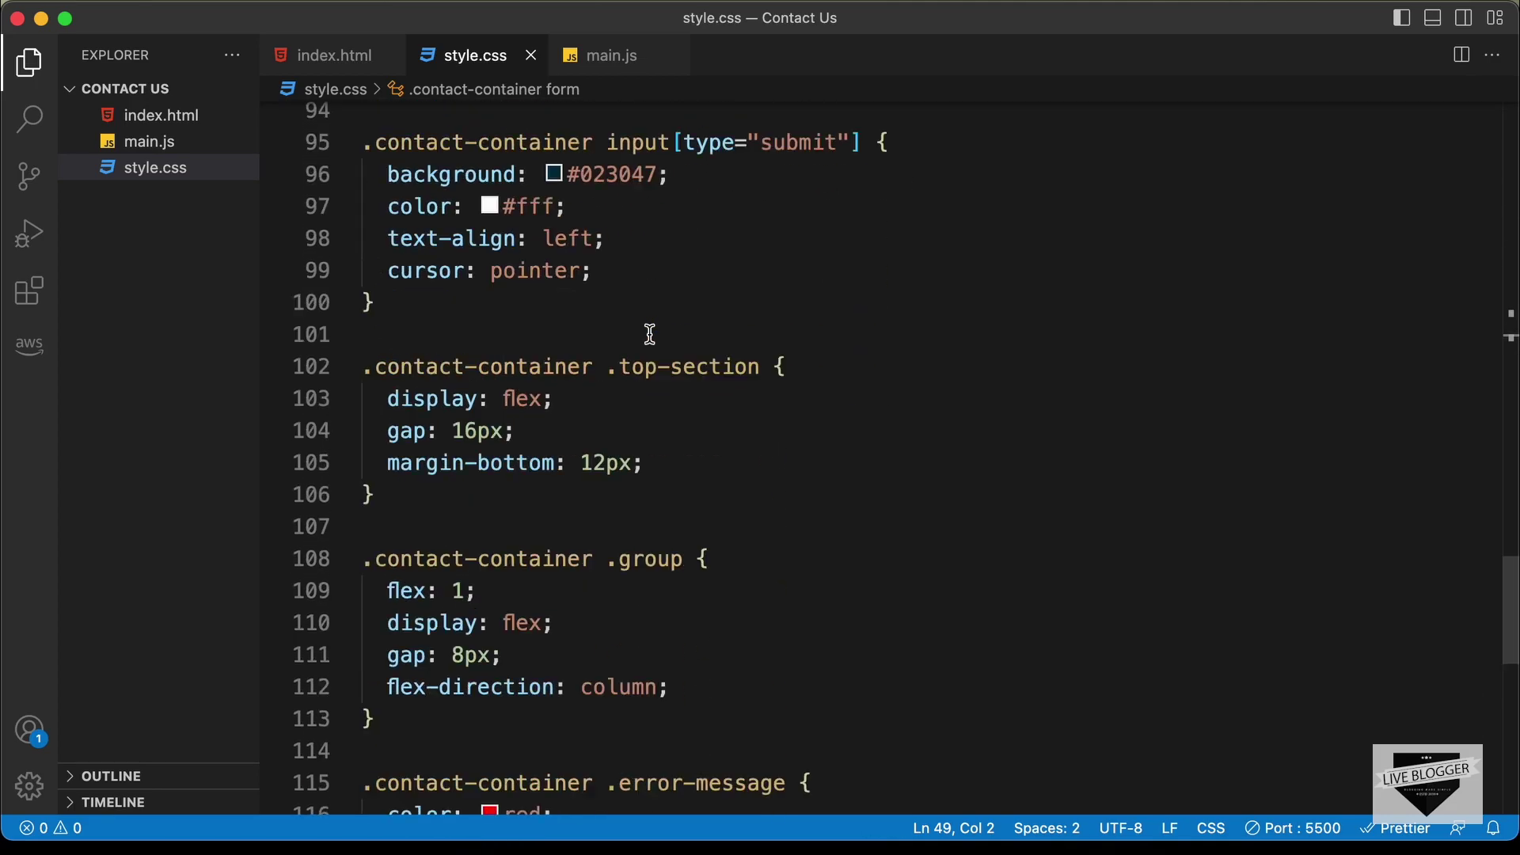
scroll(650, 334, down, 5)
click(836, 338)
key(super+a)
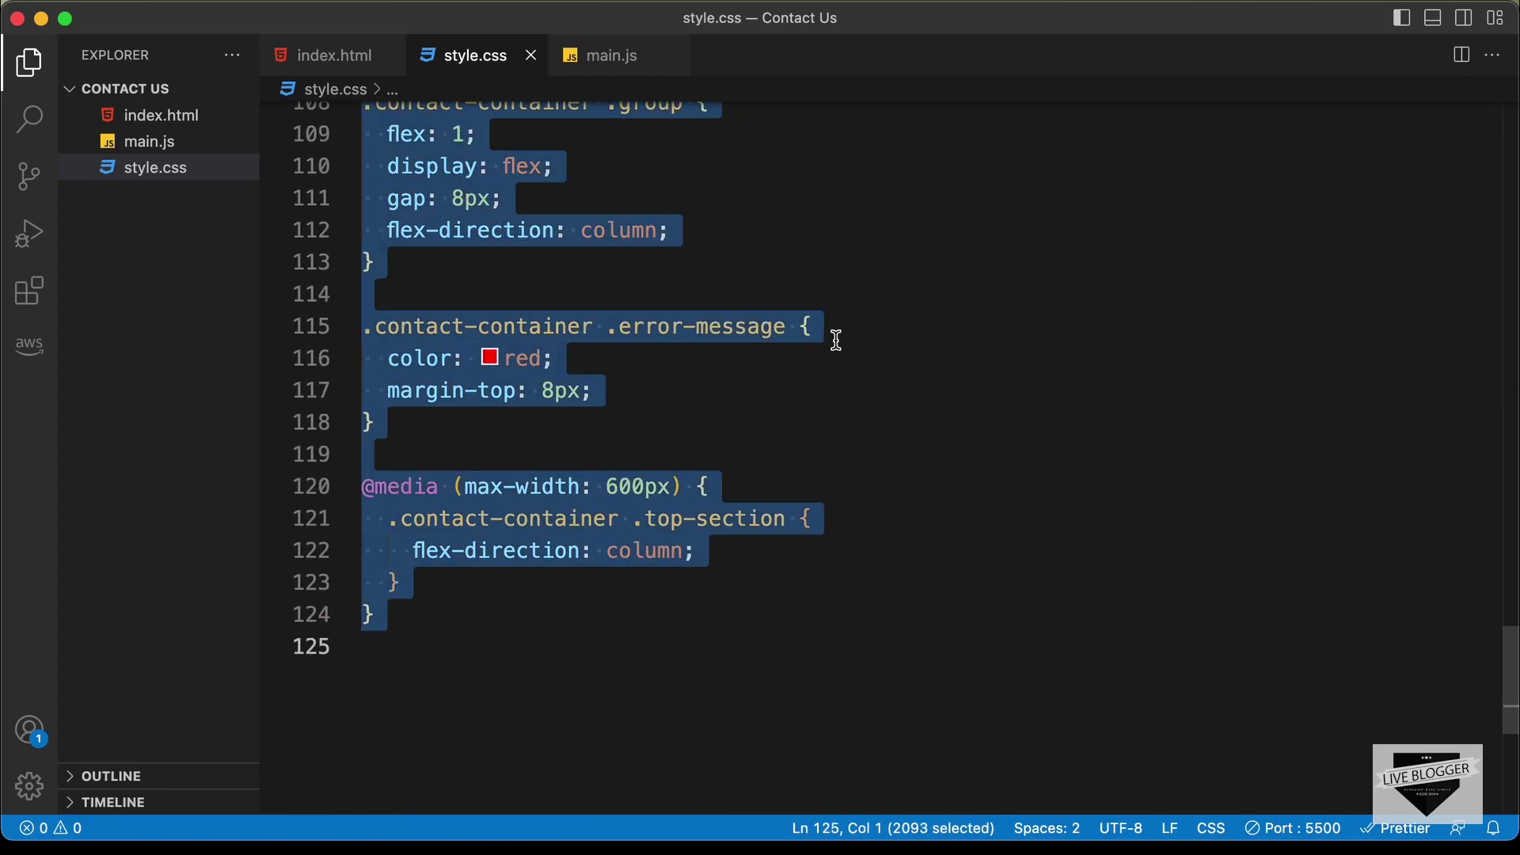
key(super+Tab)
click(75, 400)
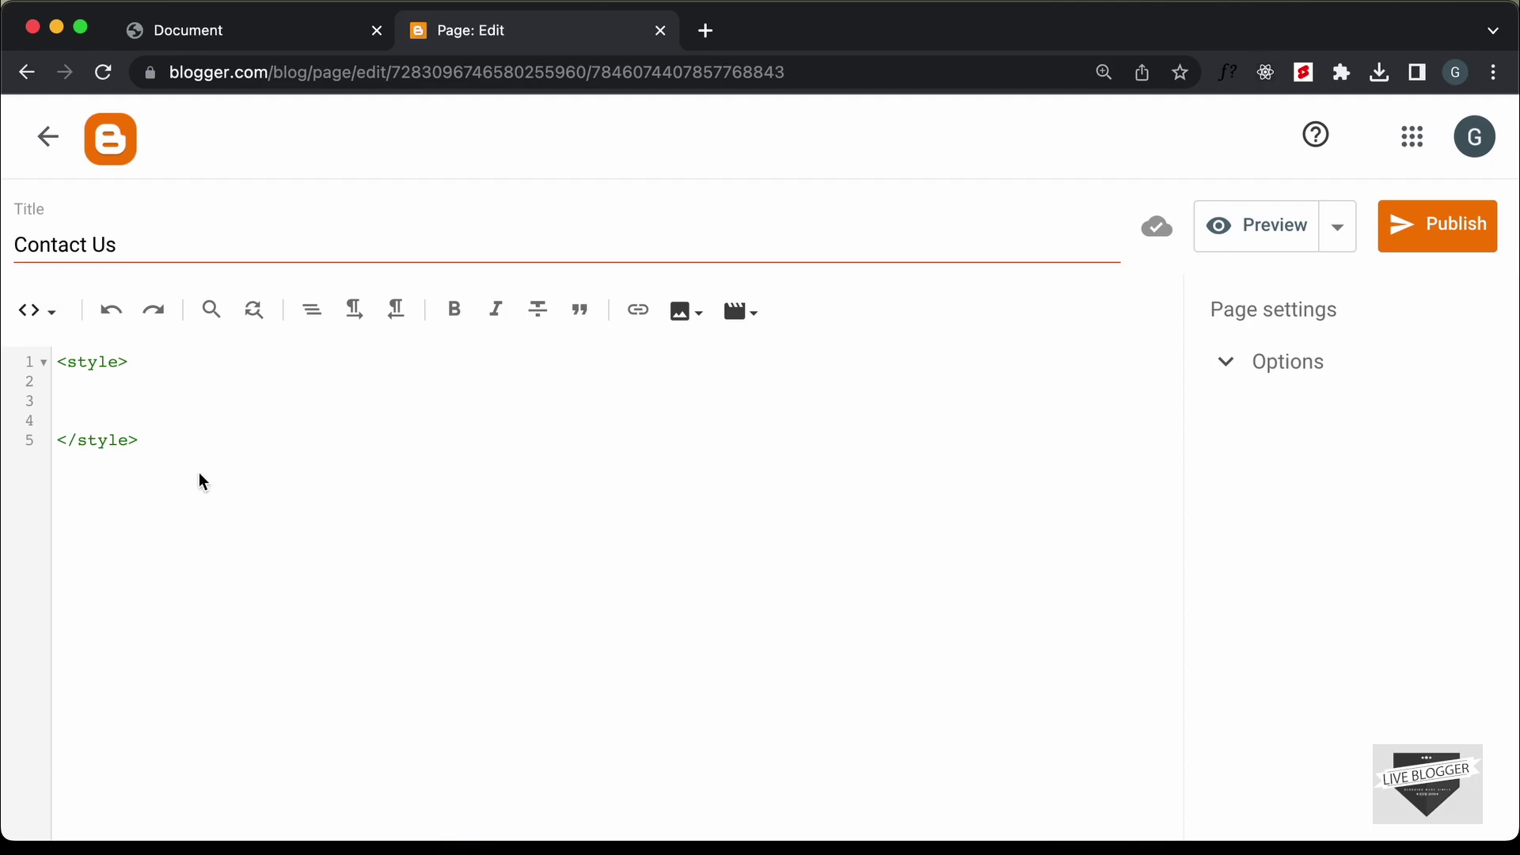
Paste the style.css rules into the style block and add blank lines after it
key(super+v)
scroll(336, 582, down, 1)
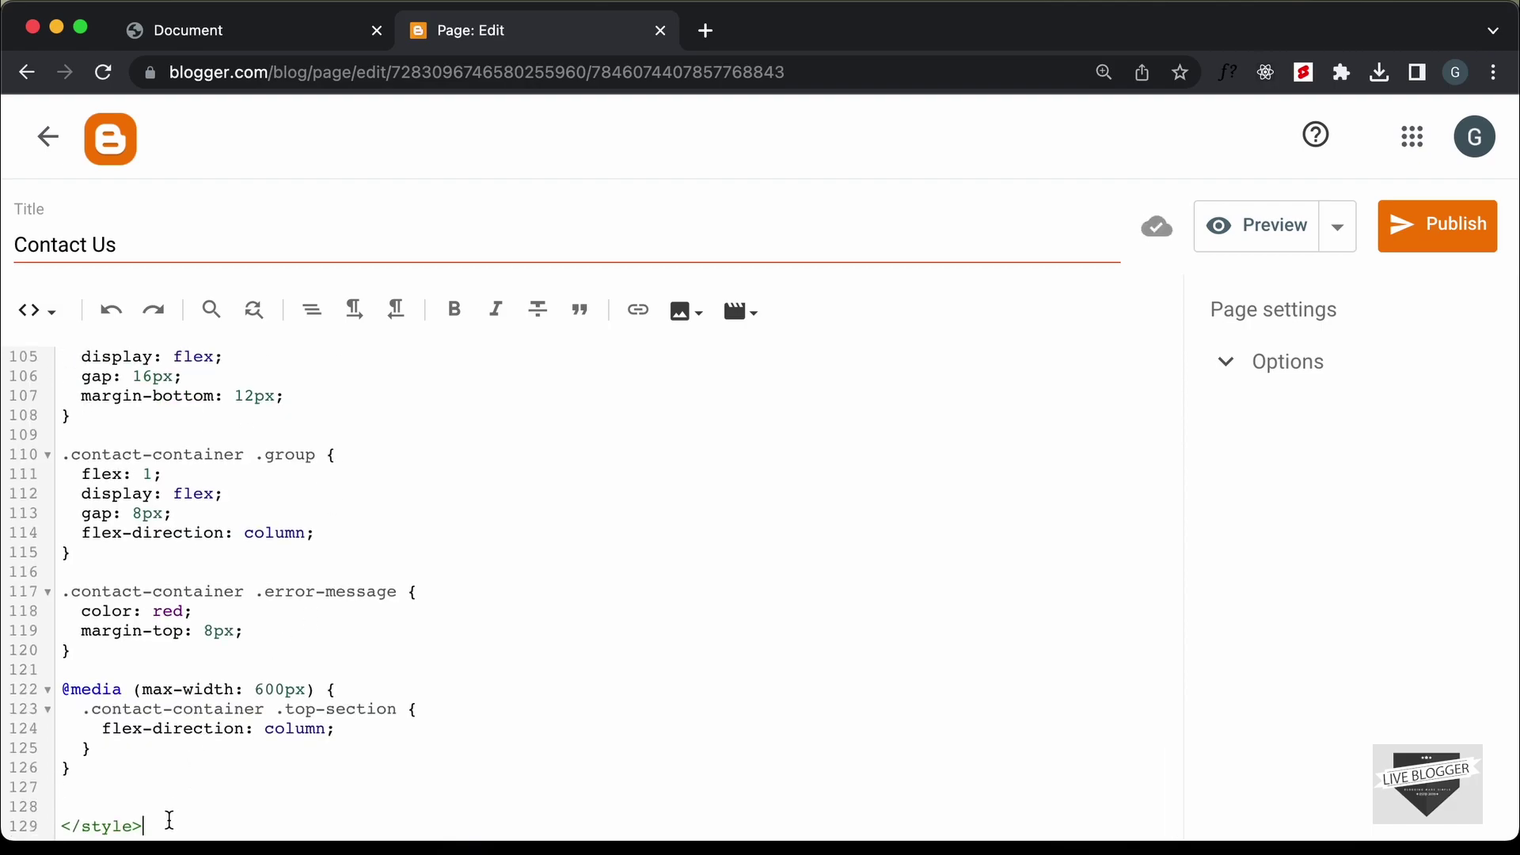
key(Return)
key(Return)
key(Return)
key(Return)
key(Return)
key(Return)
key(Return)
key(Return)
key(Return)
key(Return)
key(Return)
key(Return)
key(Return)
key(Return)
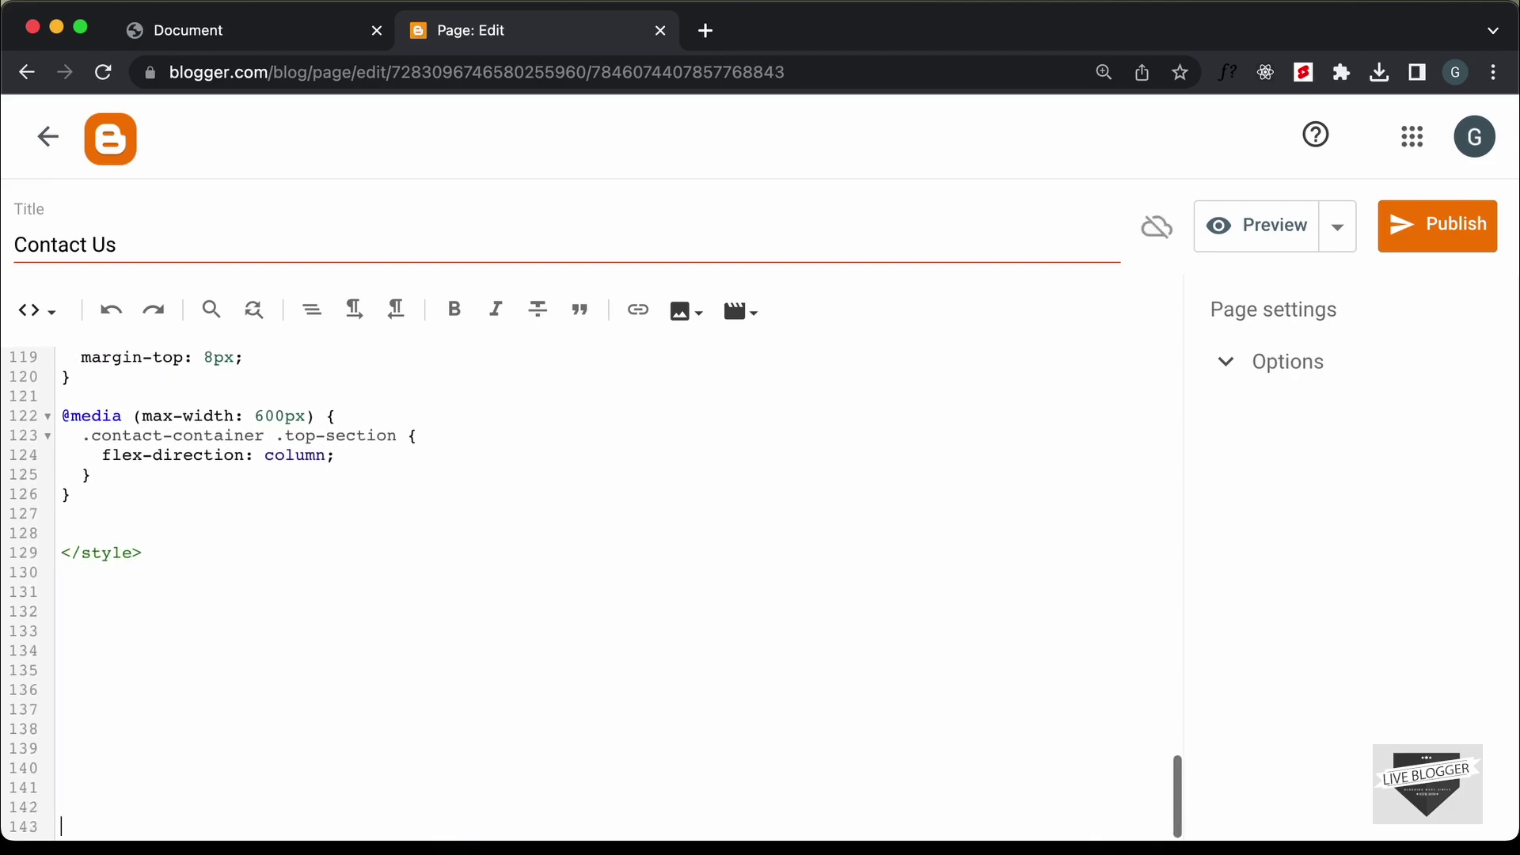
Select the whole contact-container form markup in index.html for copying
key(super+Tab)
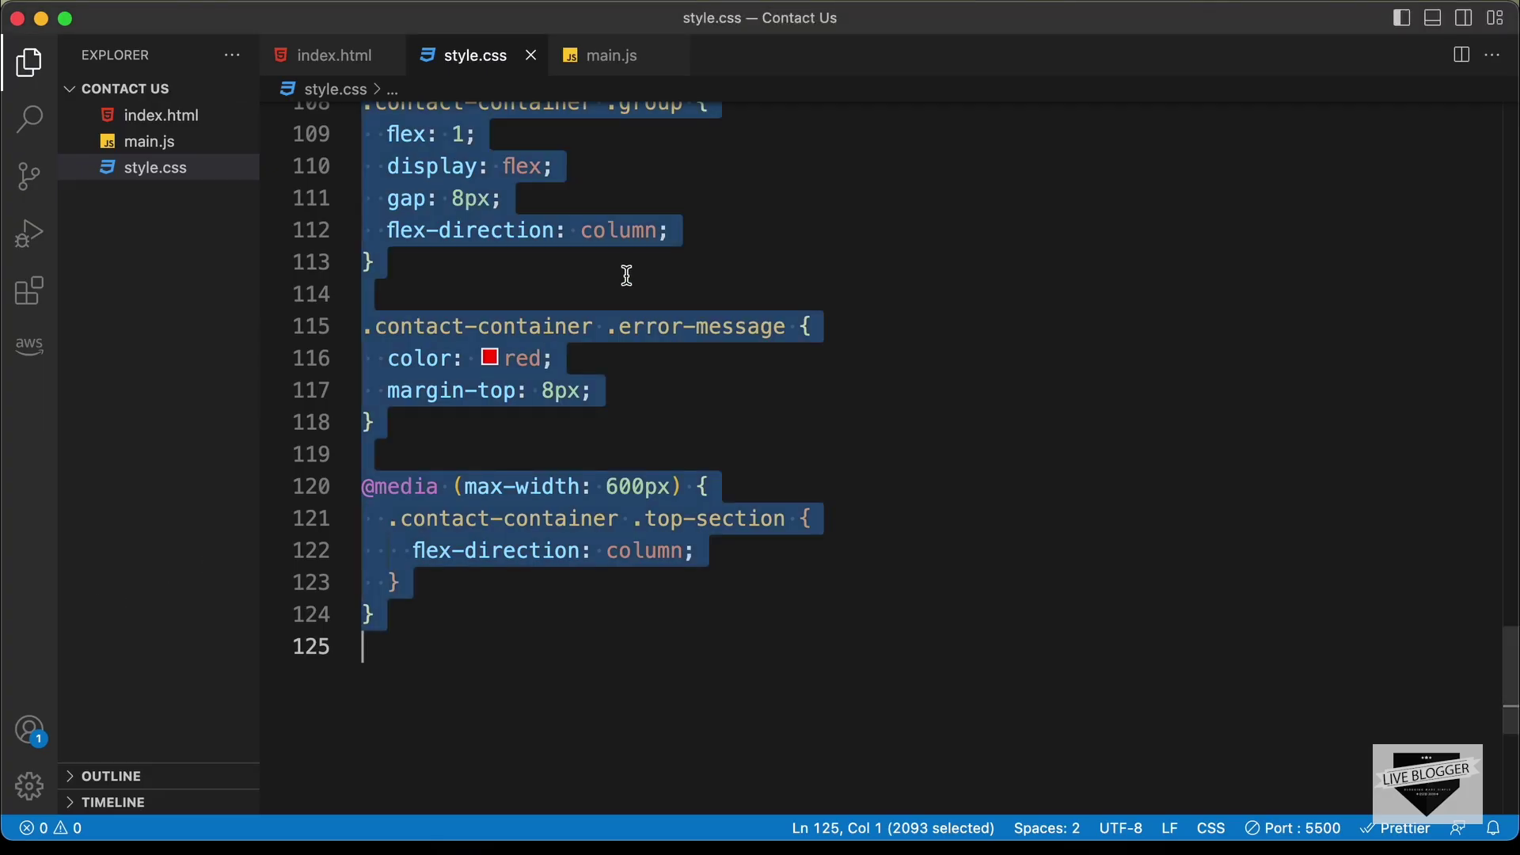
click(383, 258)
click(317, 57)
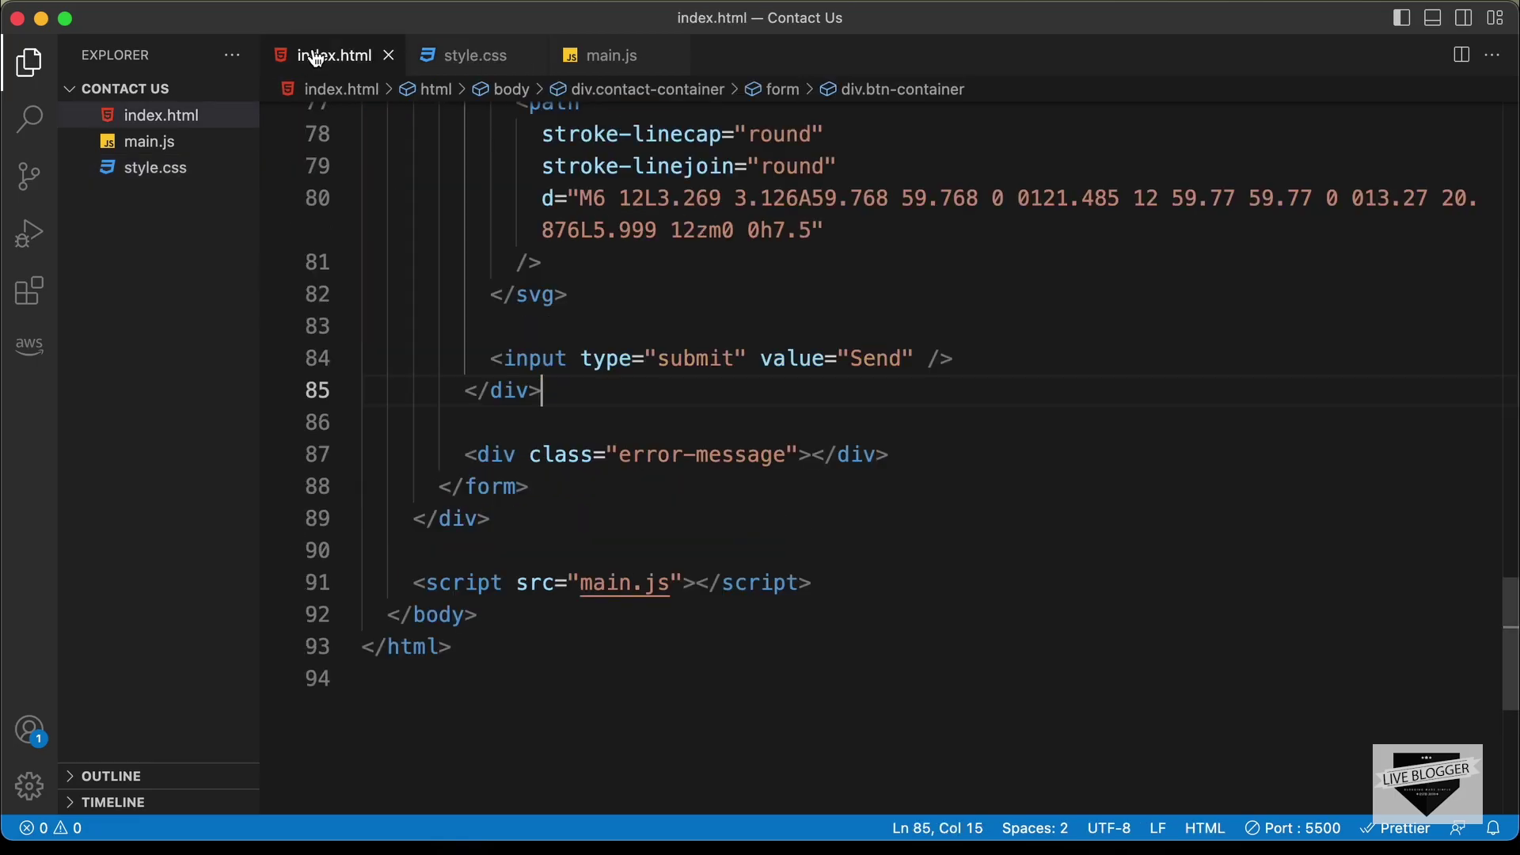
click(519, 519)
scroll(523, 522, up, 5)
scroll(522, 523, up, 10)
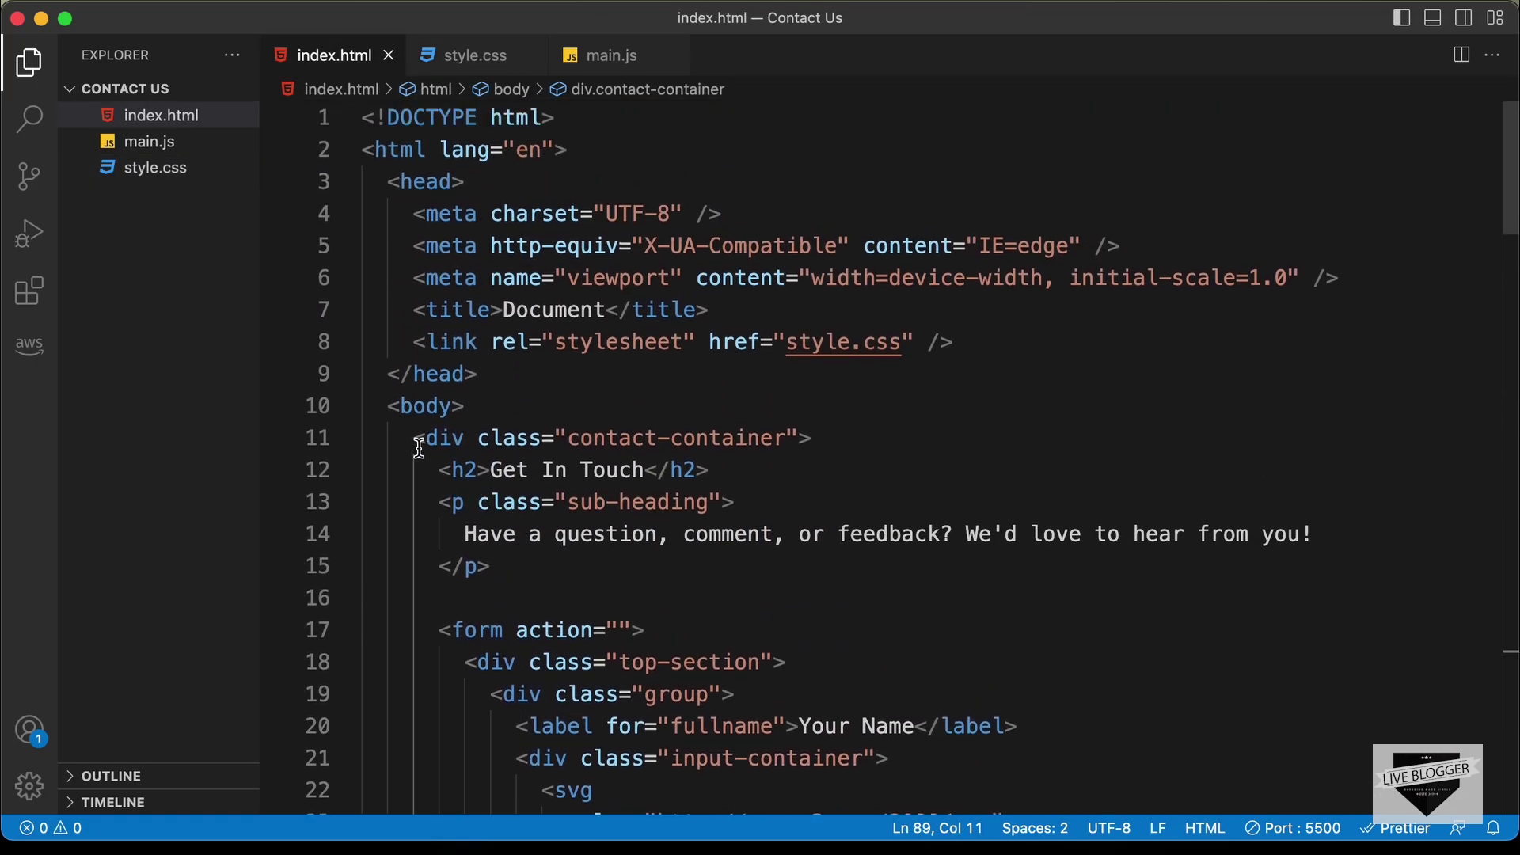
shift+click(415, 438)
scroll(724, 495, down, 15)
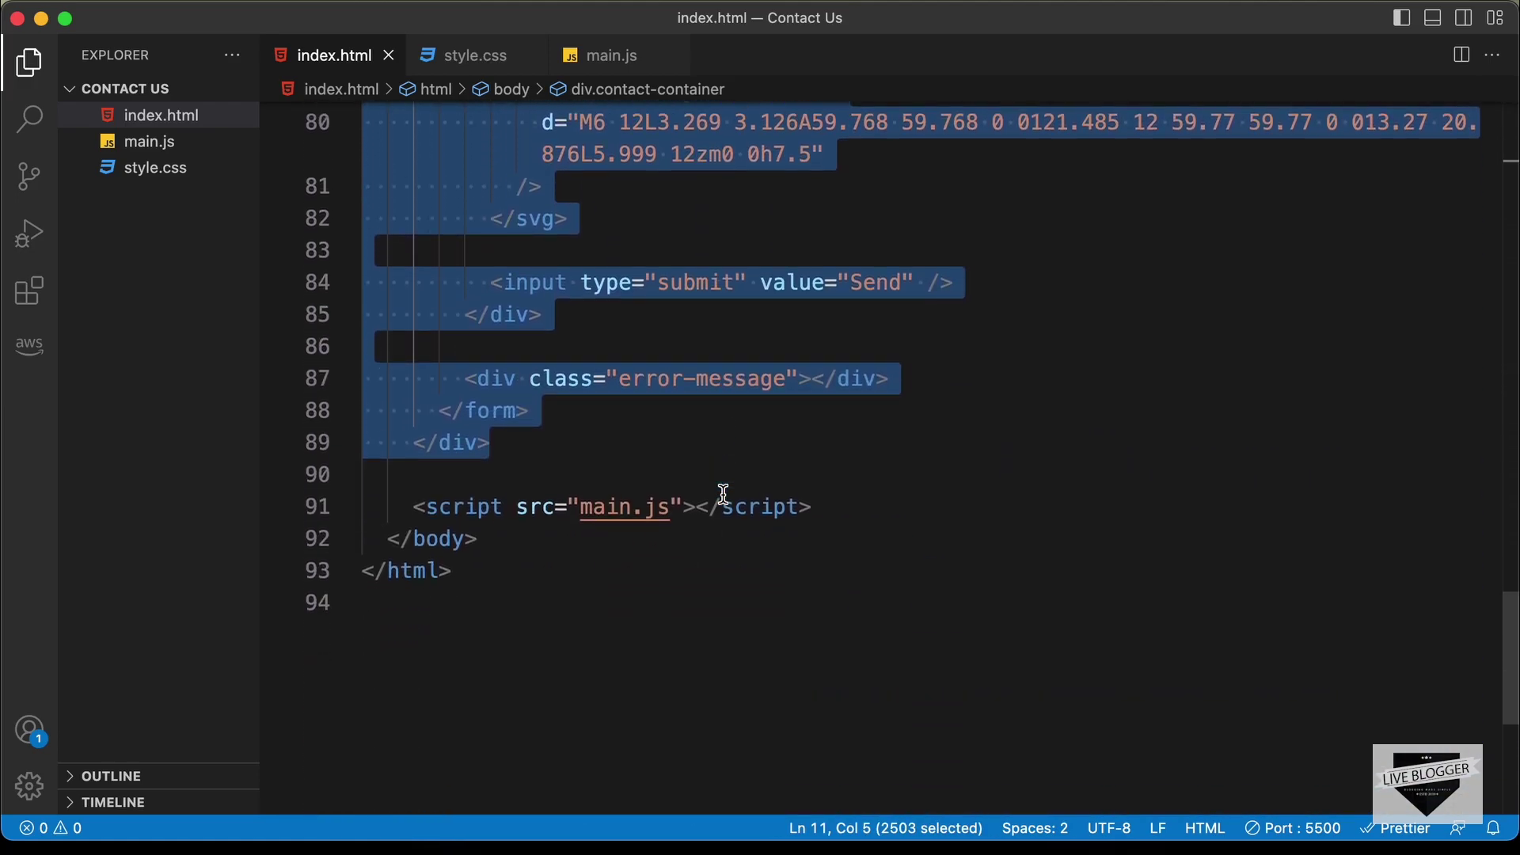
key(super+Tab)
Paste the form markup into the page HTML and add an empty <script></script> block below it
key(super+v)
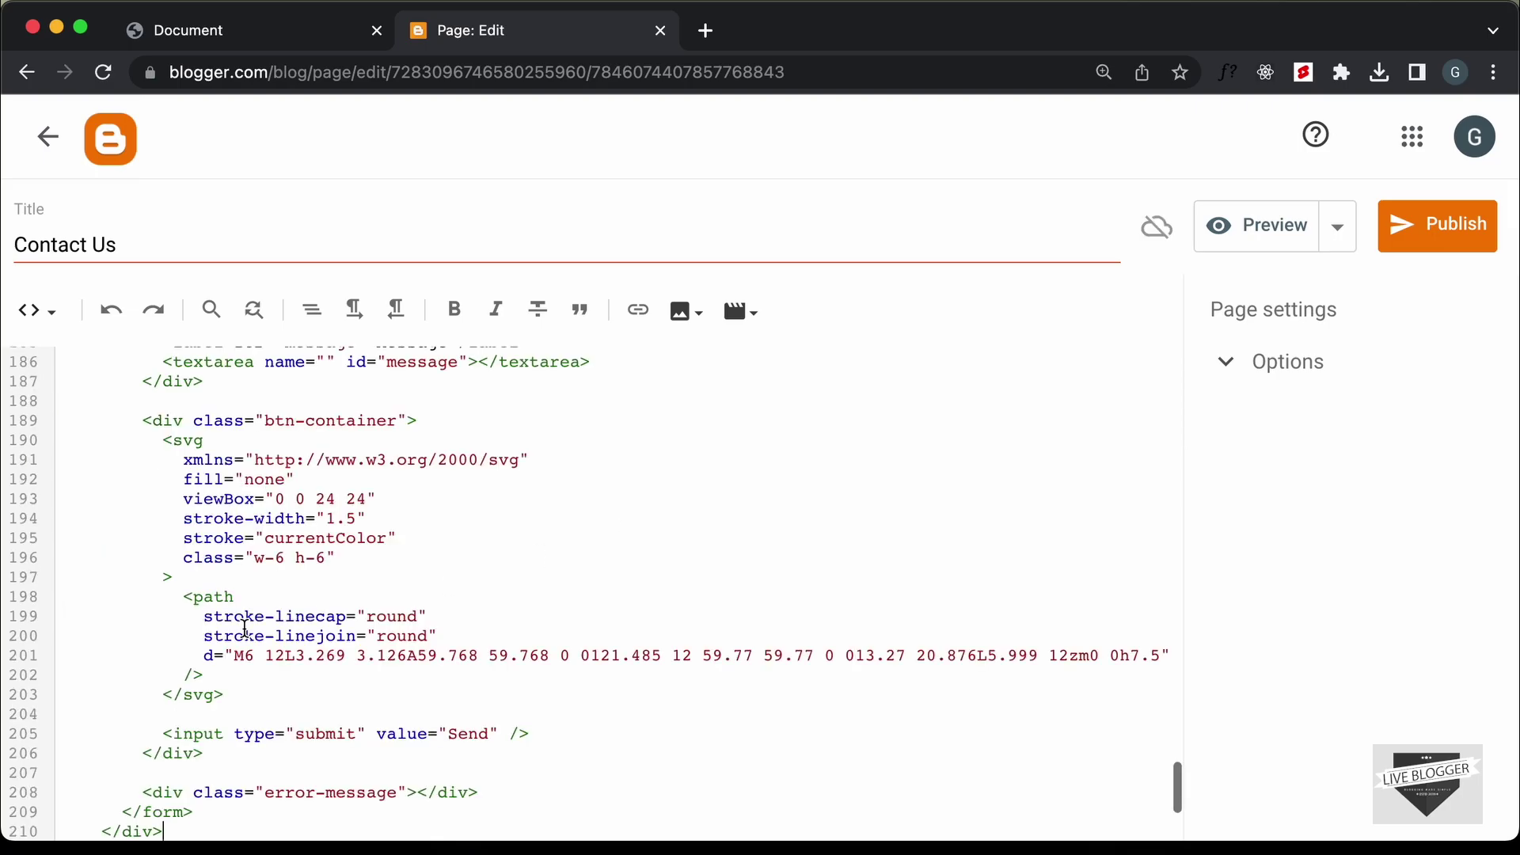
scroll(245, 628, down, 2)
key(Down)
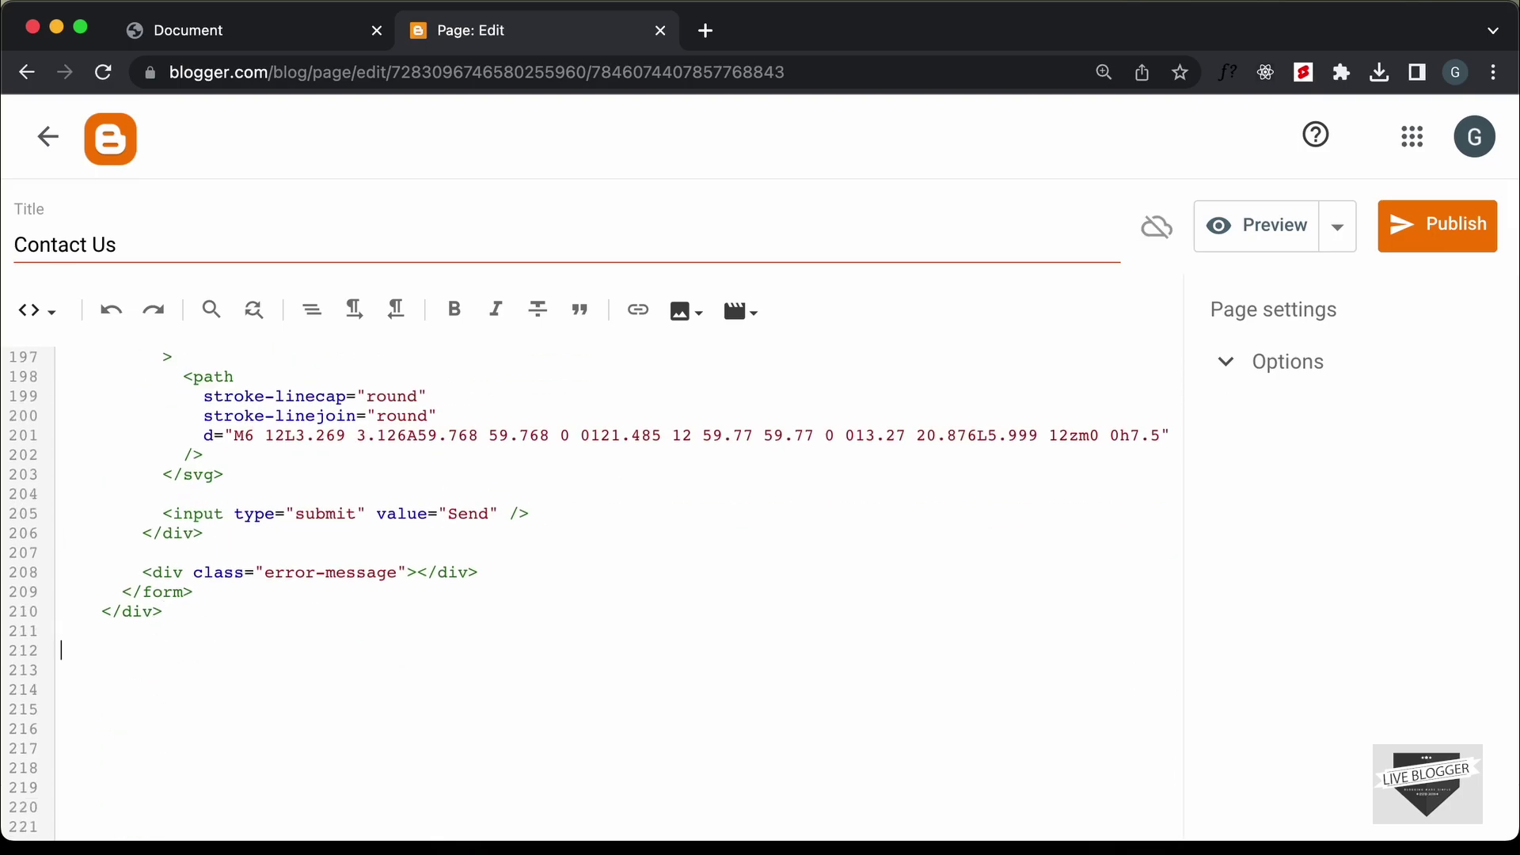
text(<script)
key(Return)
text(</script>)
key(Return)
key(Return)
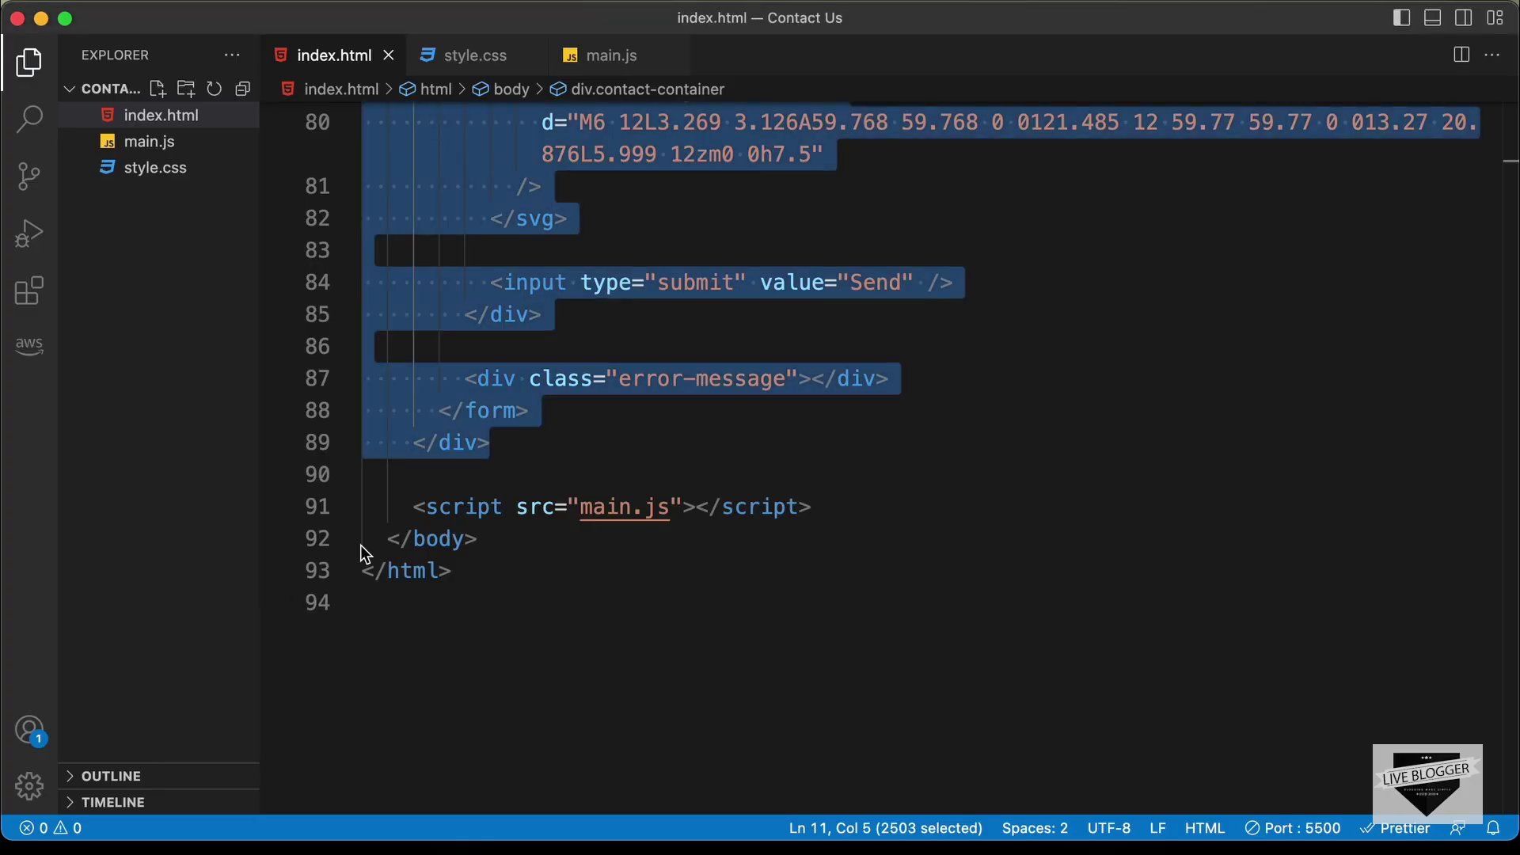
Open main.js in VS Code and select all of its code for copying
click(729, 309)
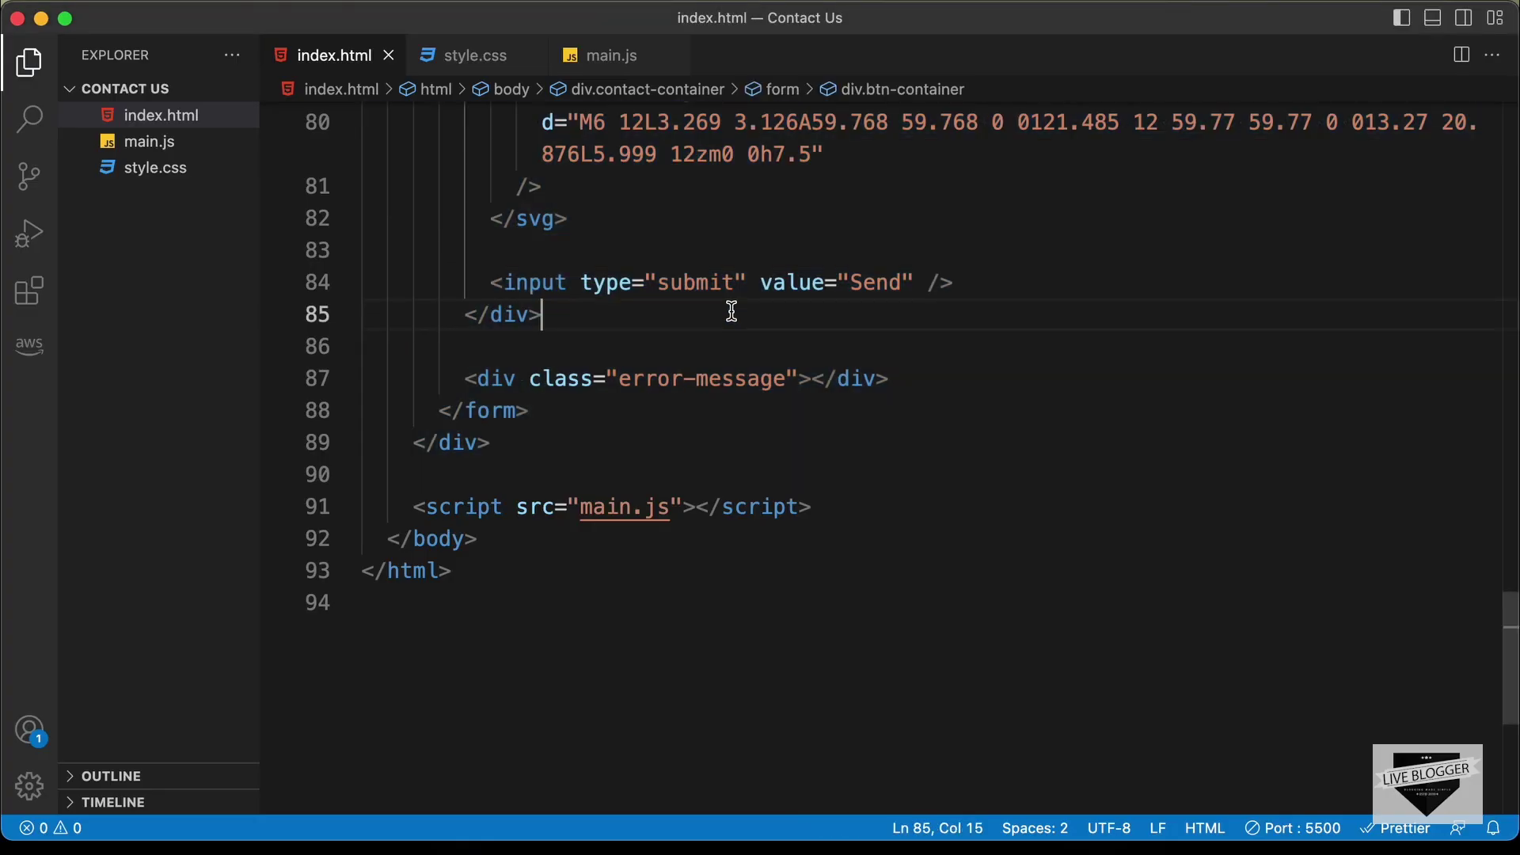
click(617, 55)
click(1038, 342)
scroll(1037, 342, down, 12)
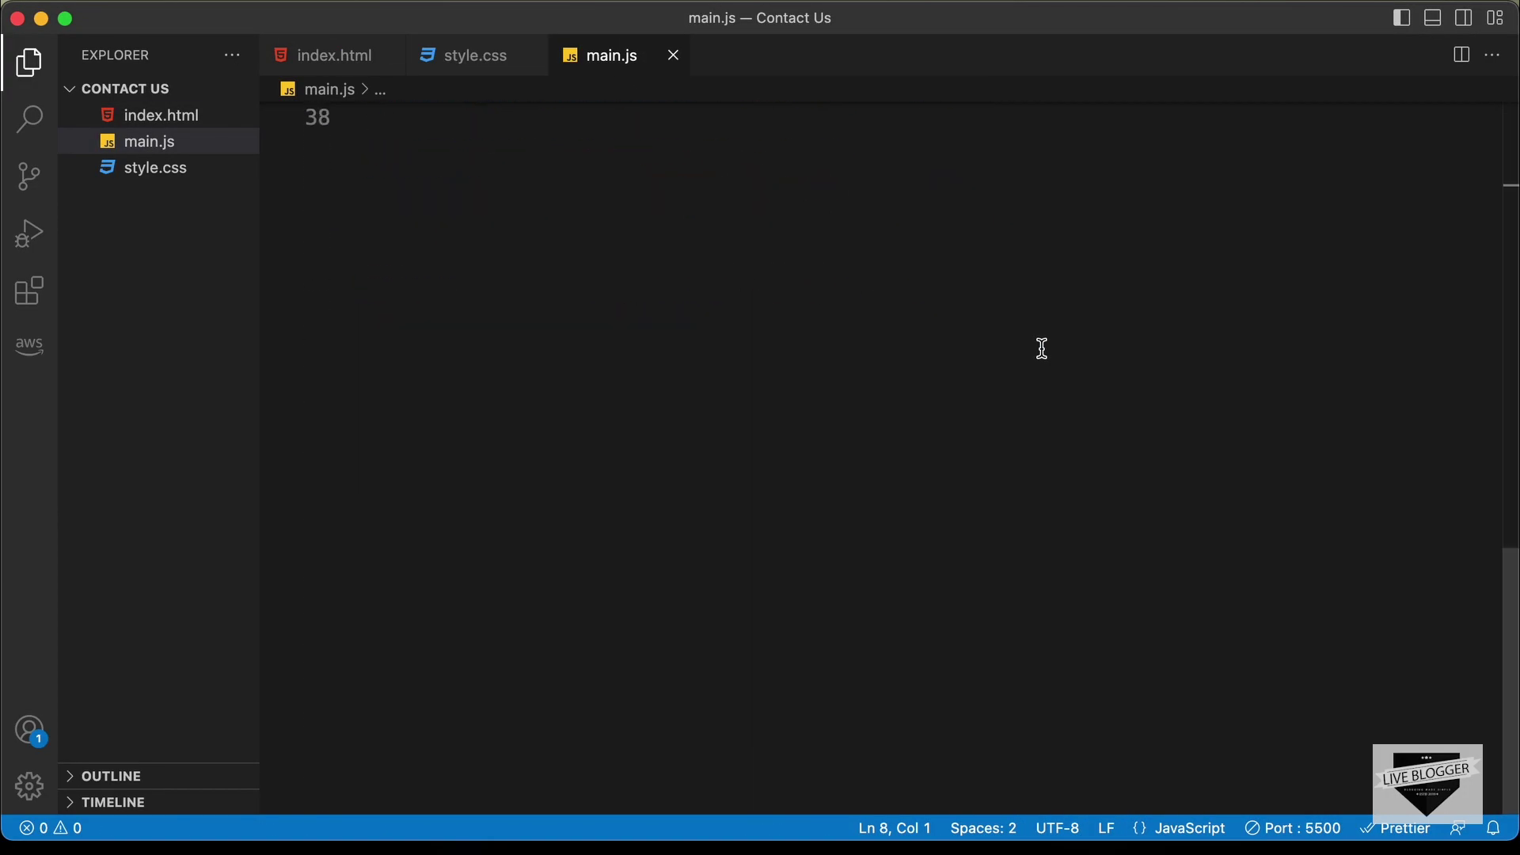
scroll(1038, 343, up, 7)
scroll(1042, 348, up, 6)
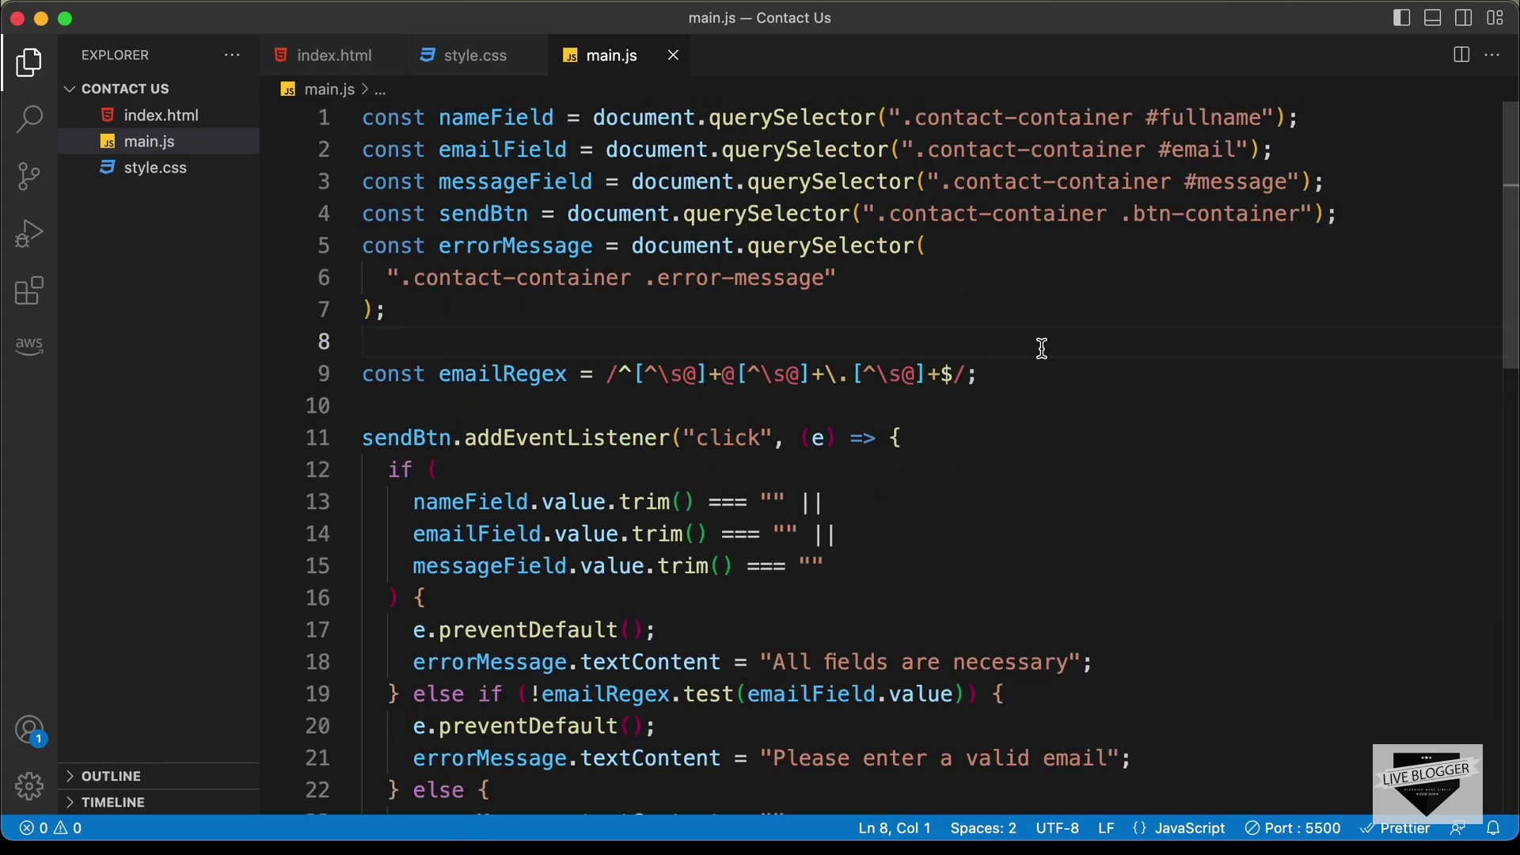
key(super+a)
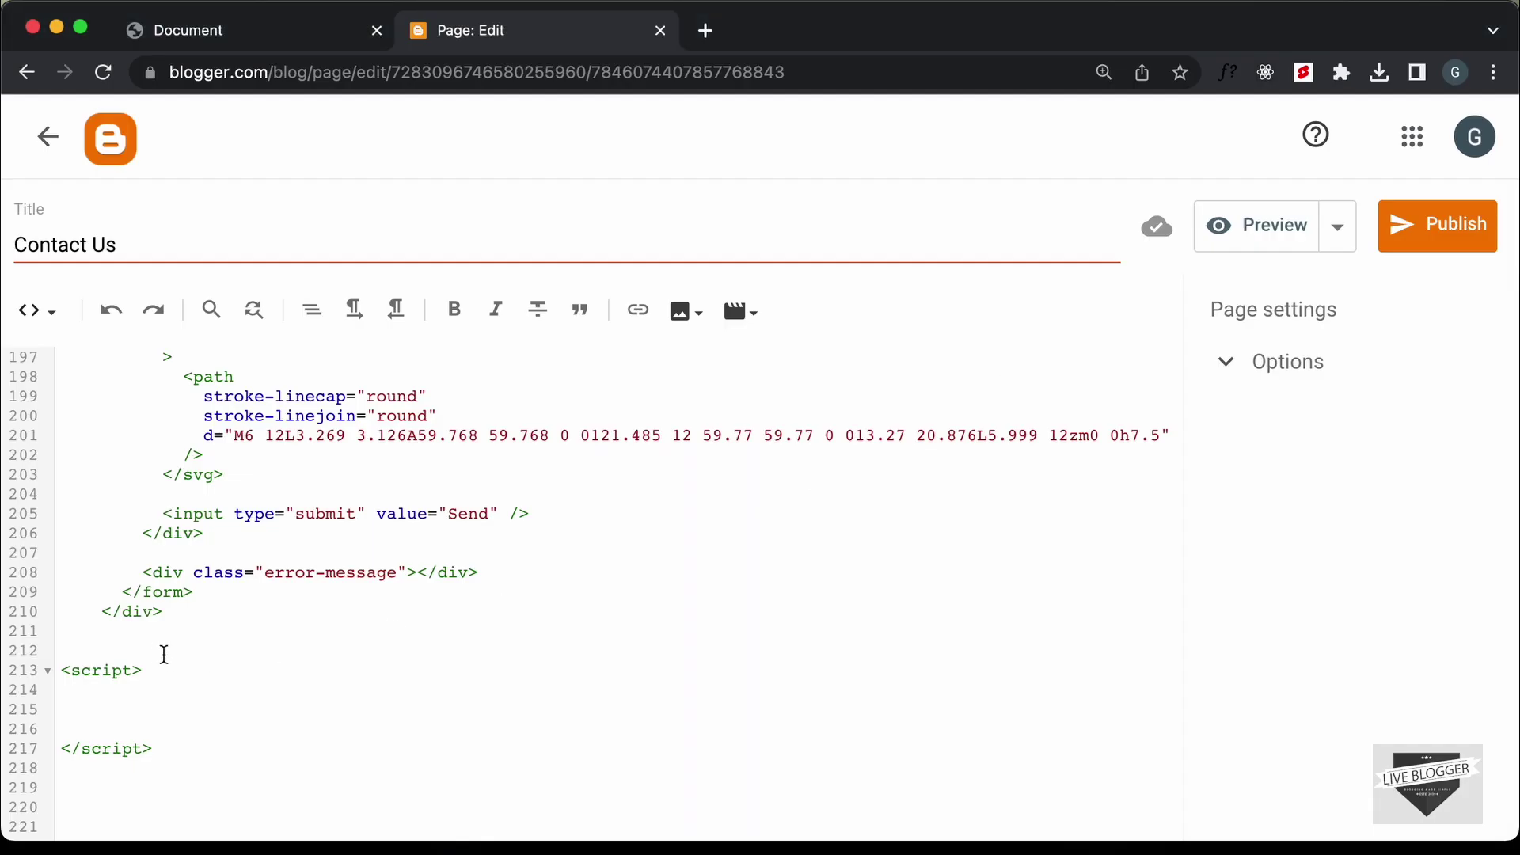
Paste the main.js validation code into the script block and publish the Contact Us page
click(296, 700)
key(super+v)
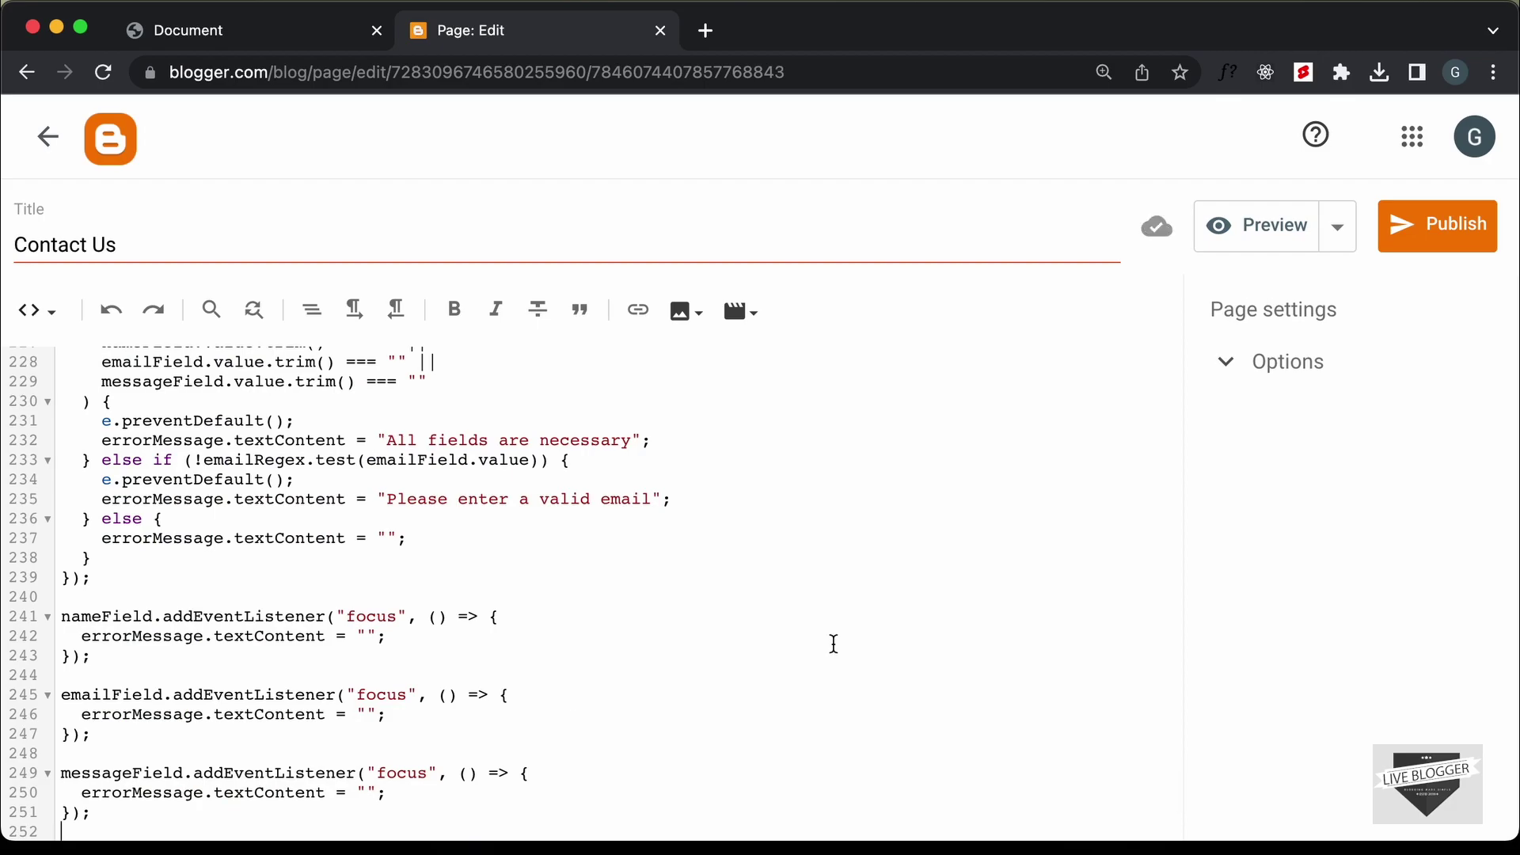
click(1468, 225)
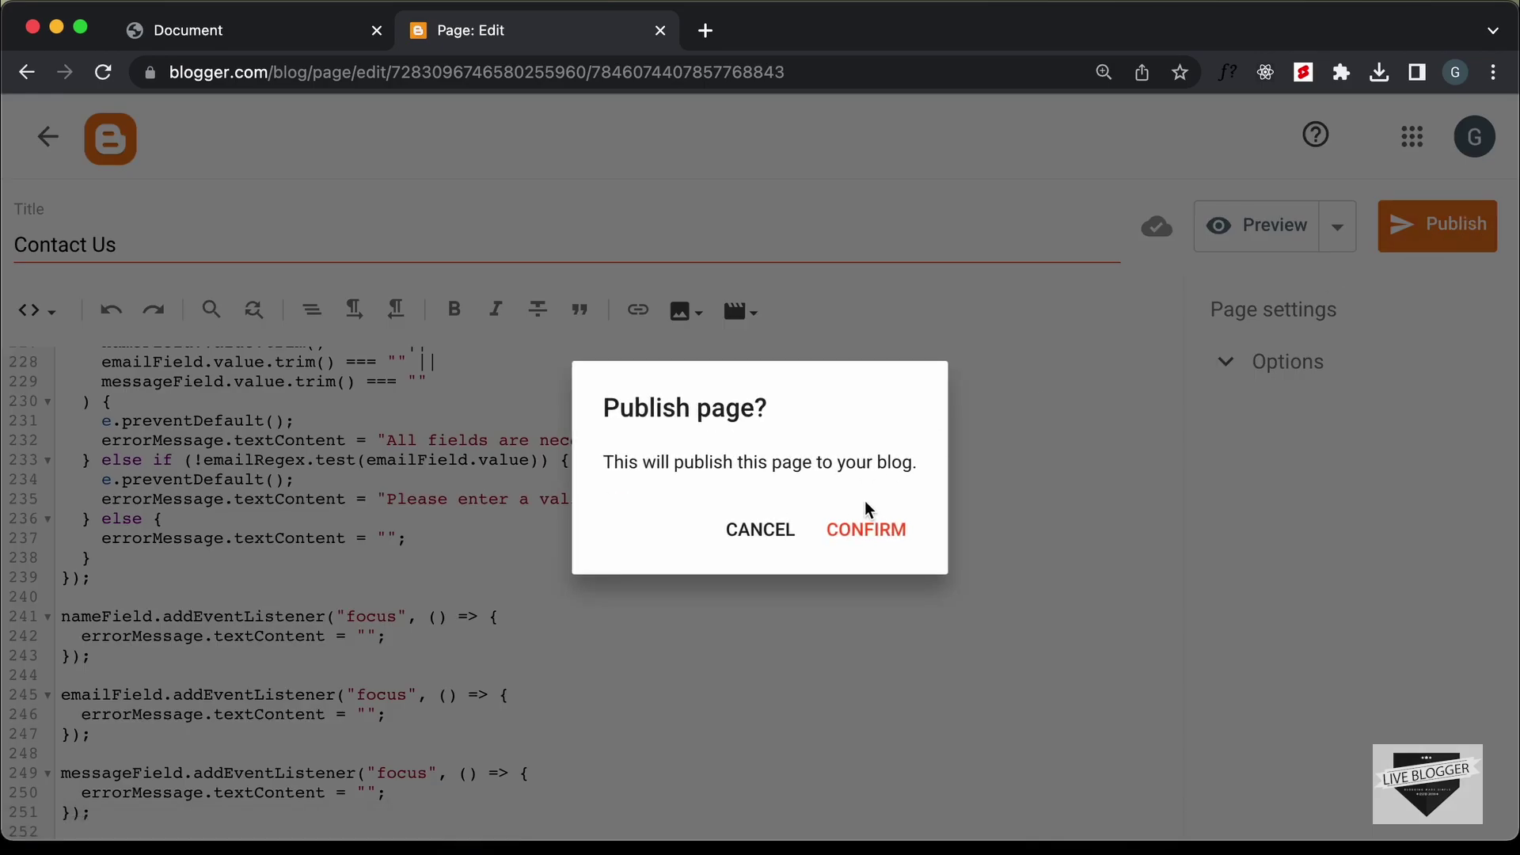
click(866, 528)
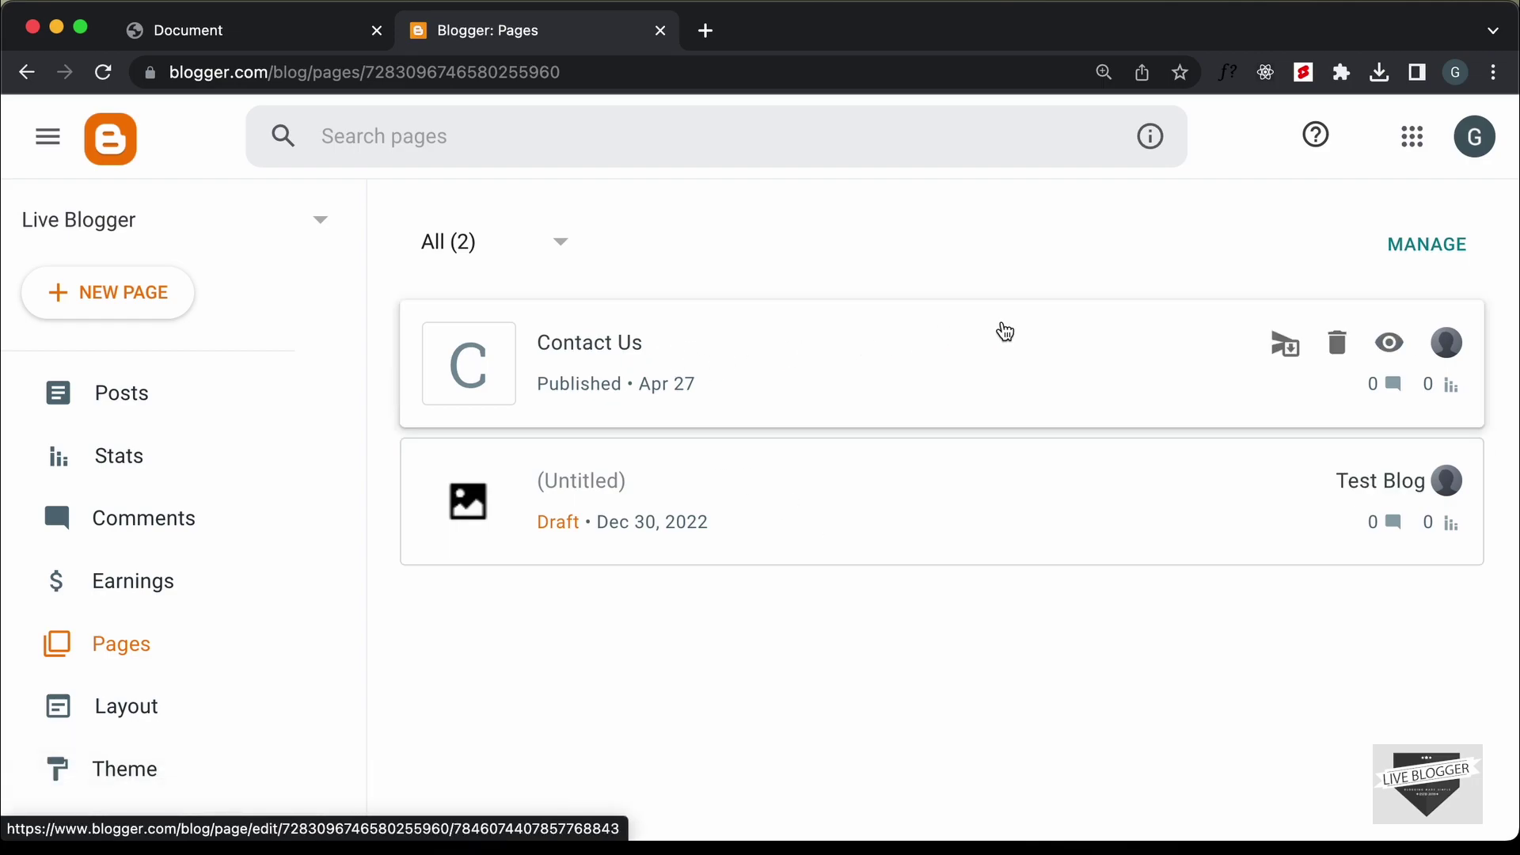
View the live Contact Us page and compare its Get In Touch form with the local preview tab
click(1385, 349)
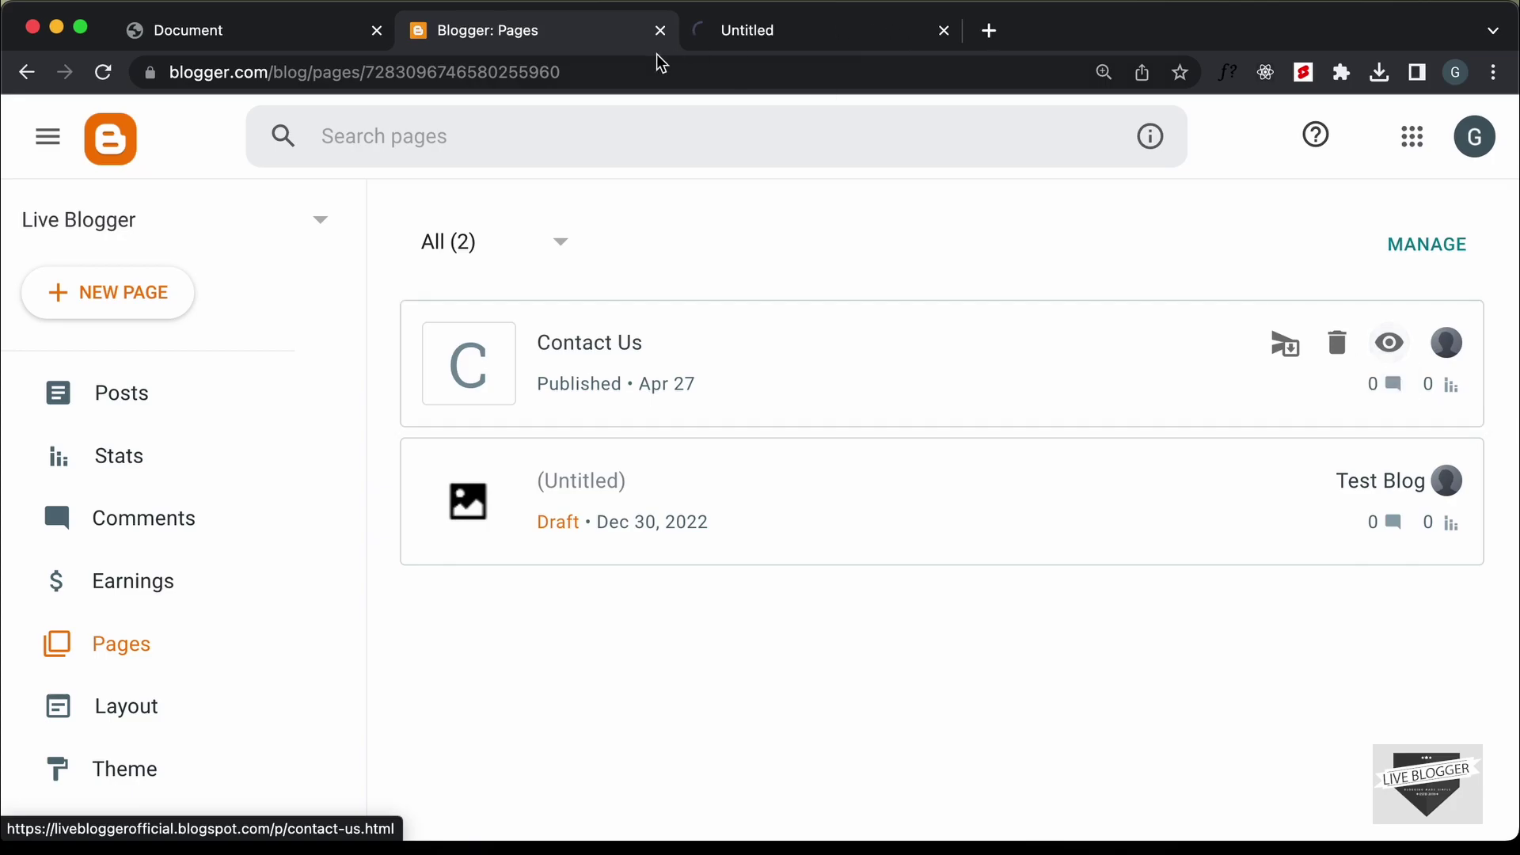
scroll(784, 360, up, 2)
scroll(783, 360, down, 3)
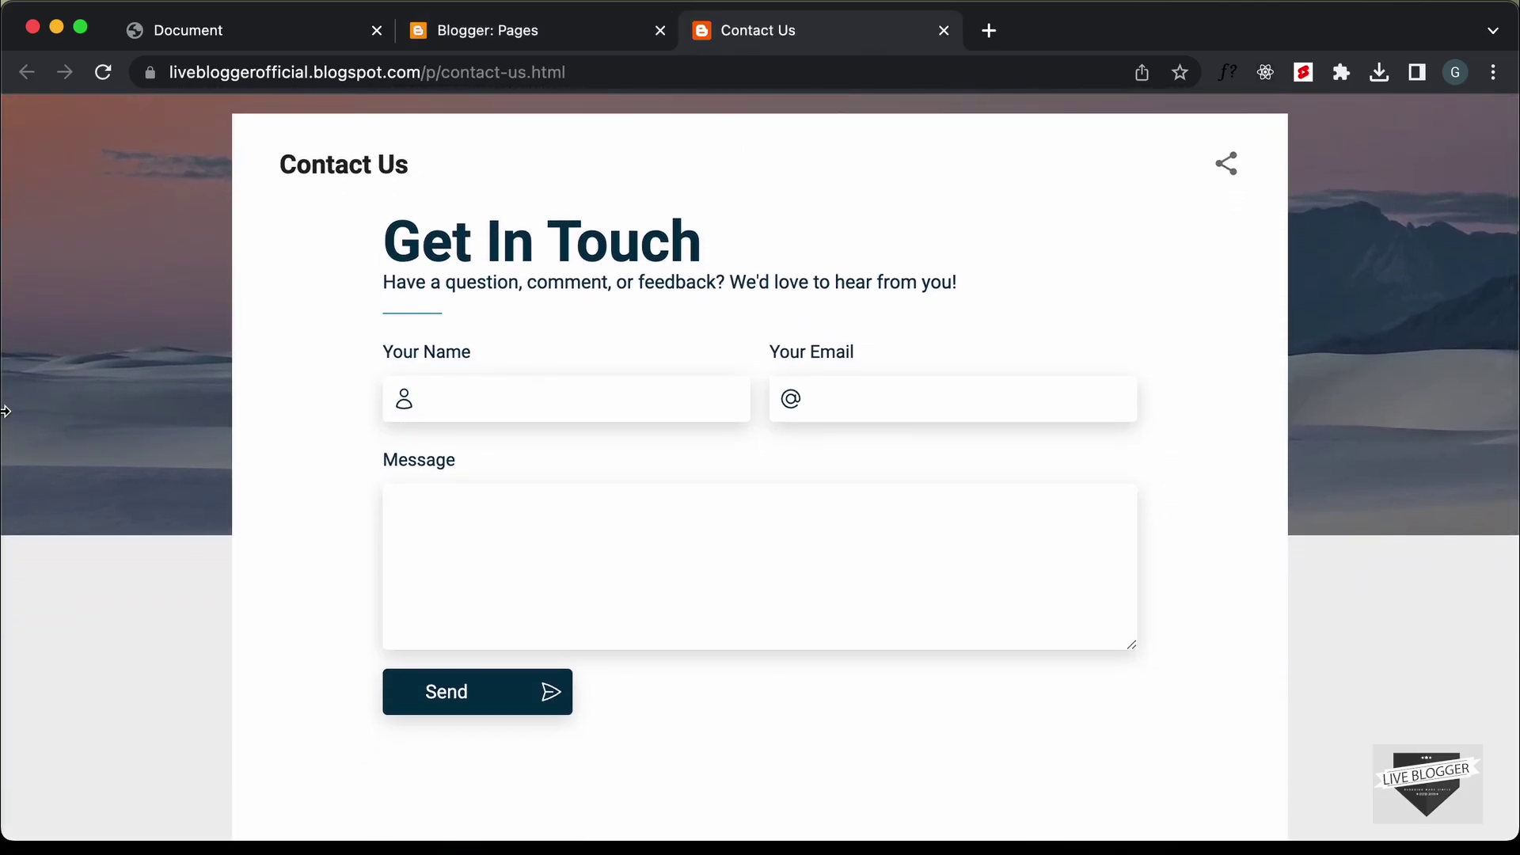
drag(4, 410, 29, 341)
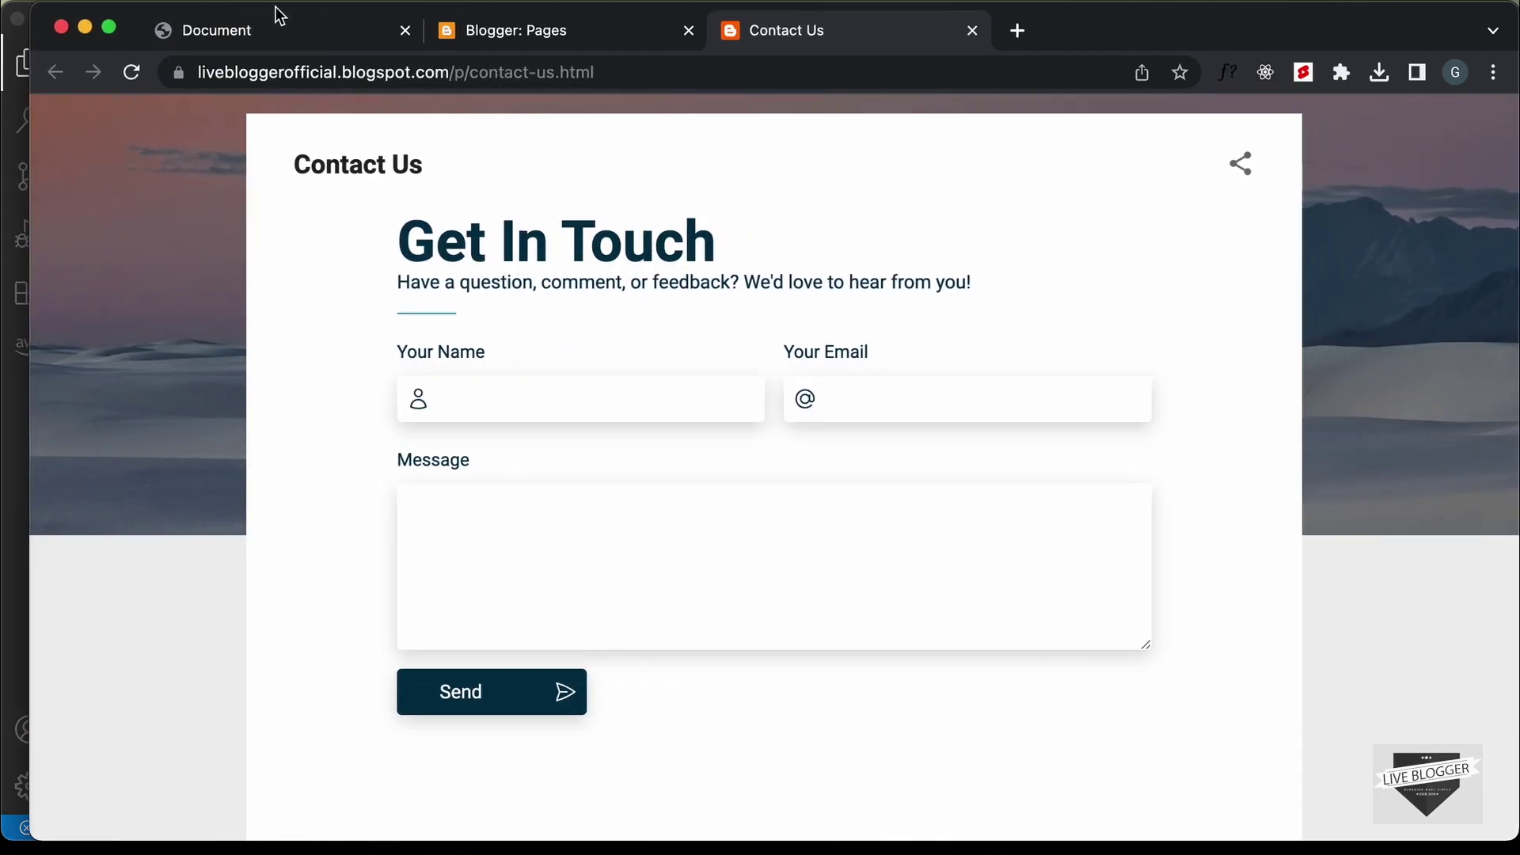
click(259, 26)
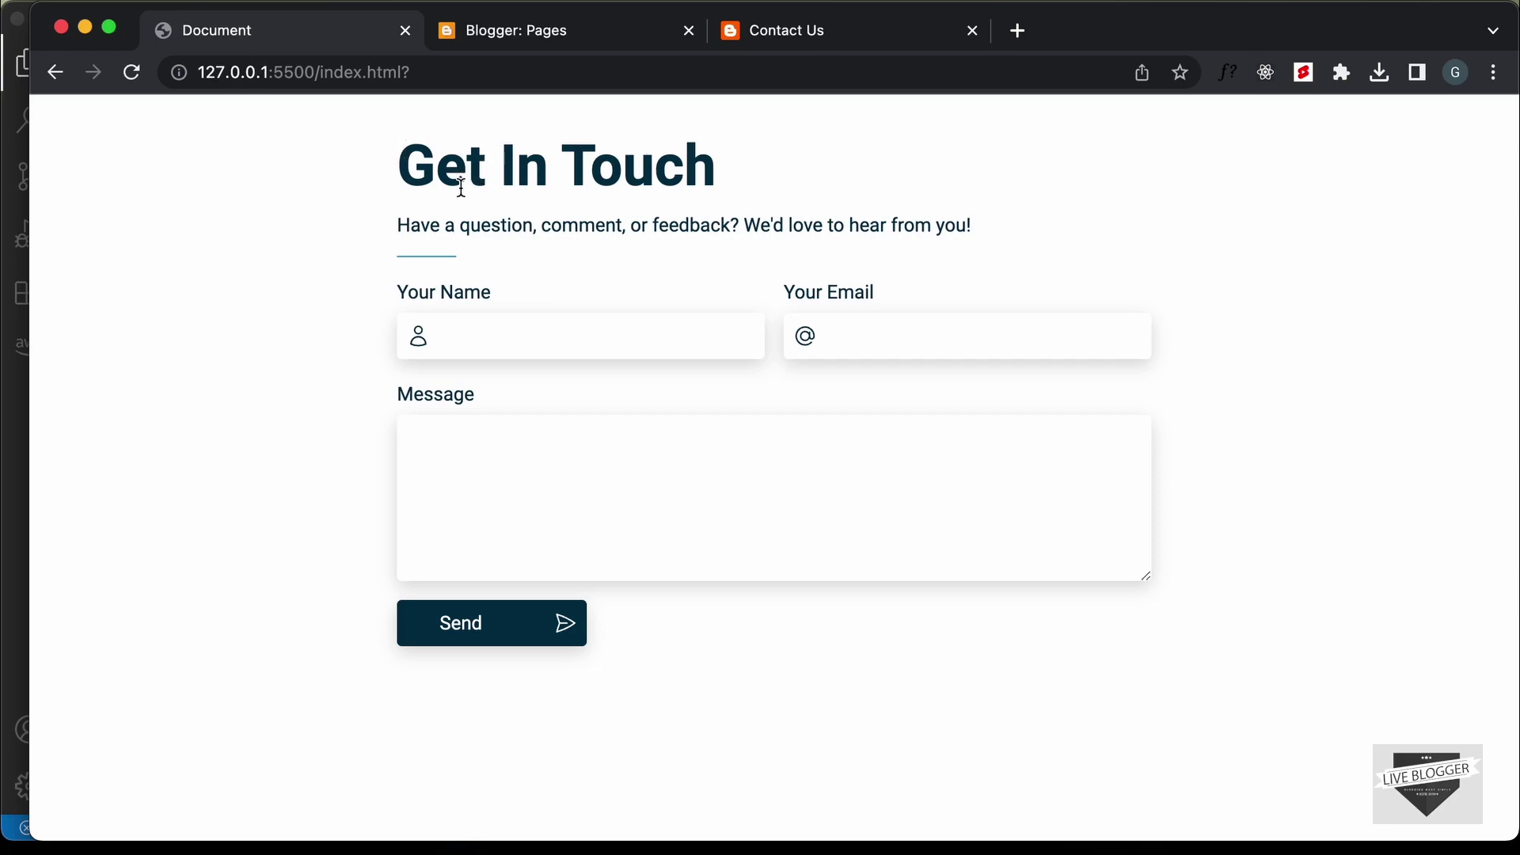
click(812, 35)
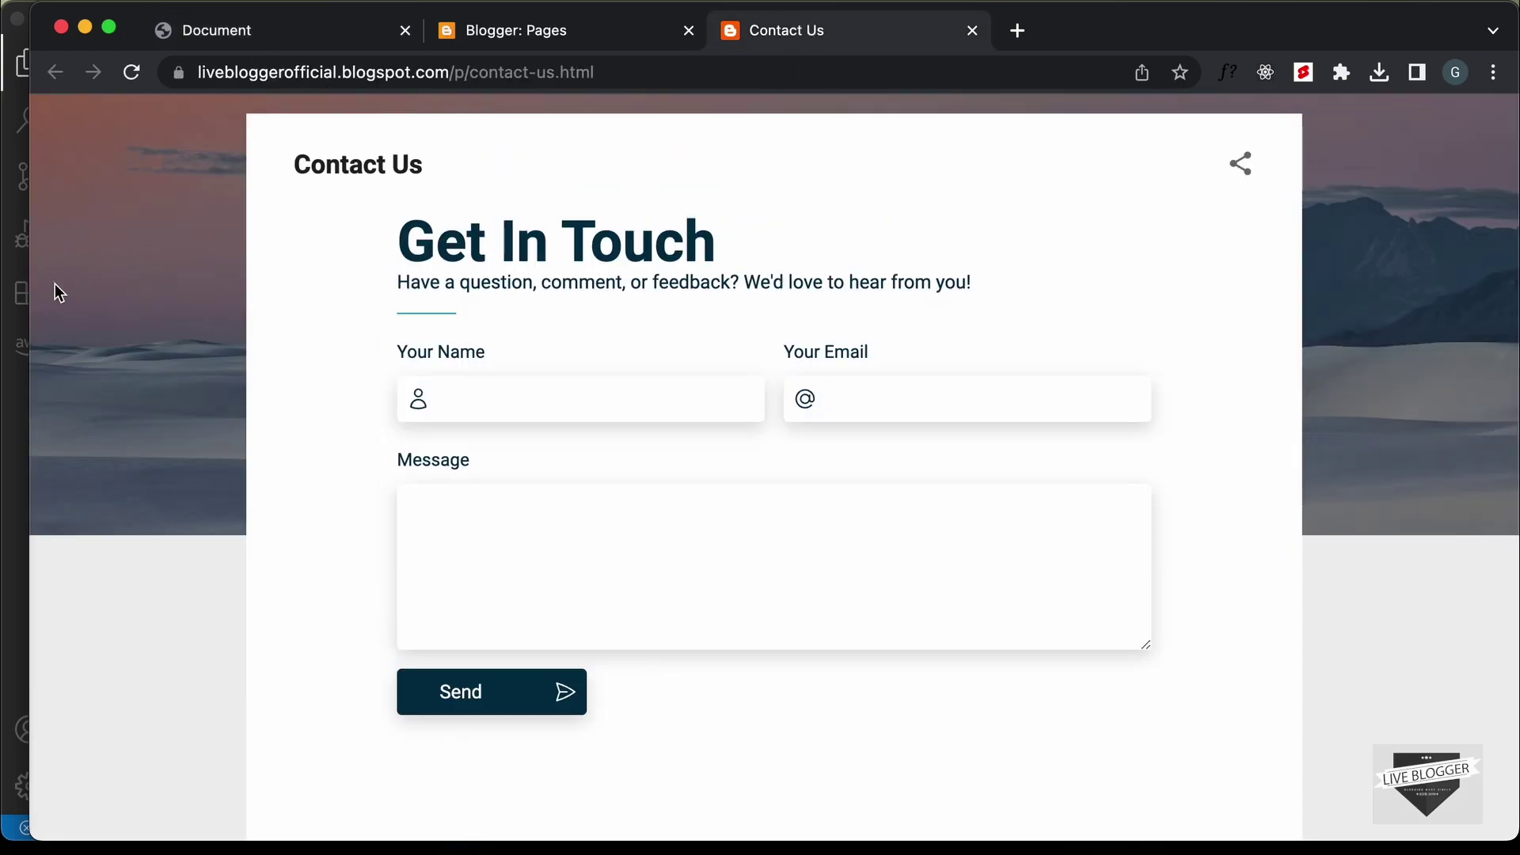
drag(29, 328, 1, 327)
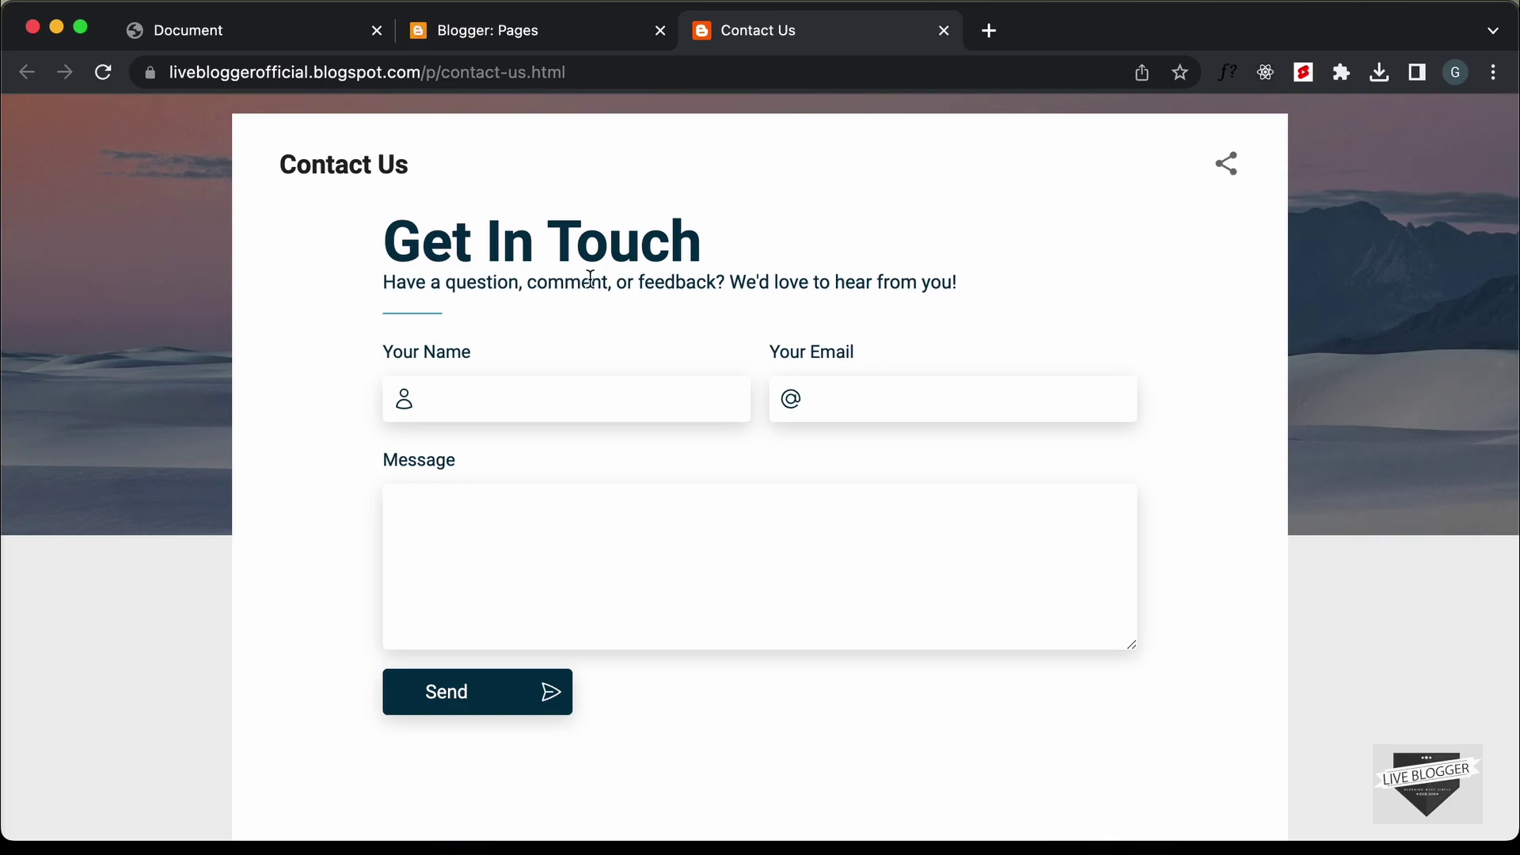
right_click(679, 254)
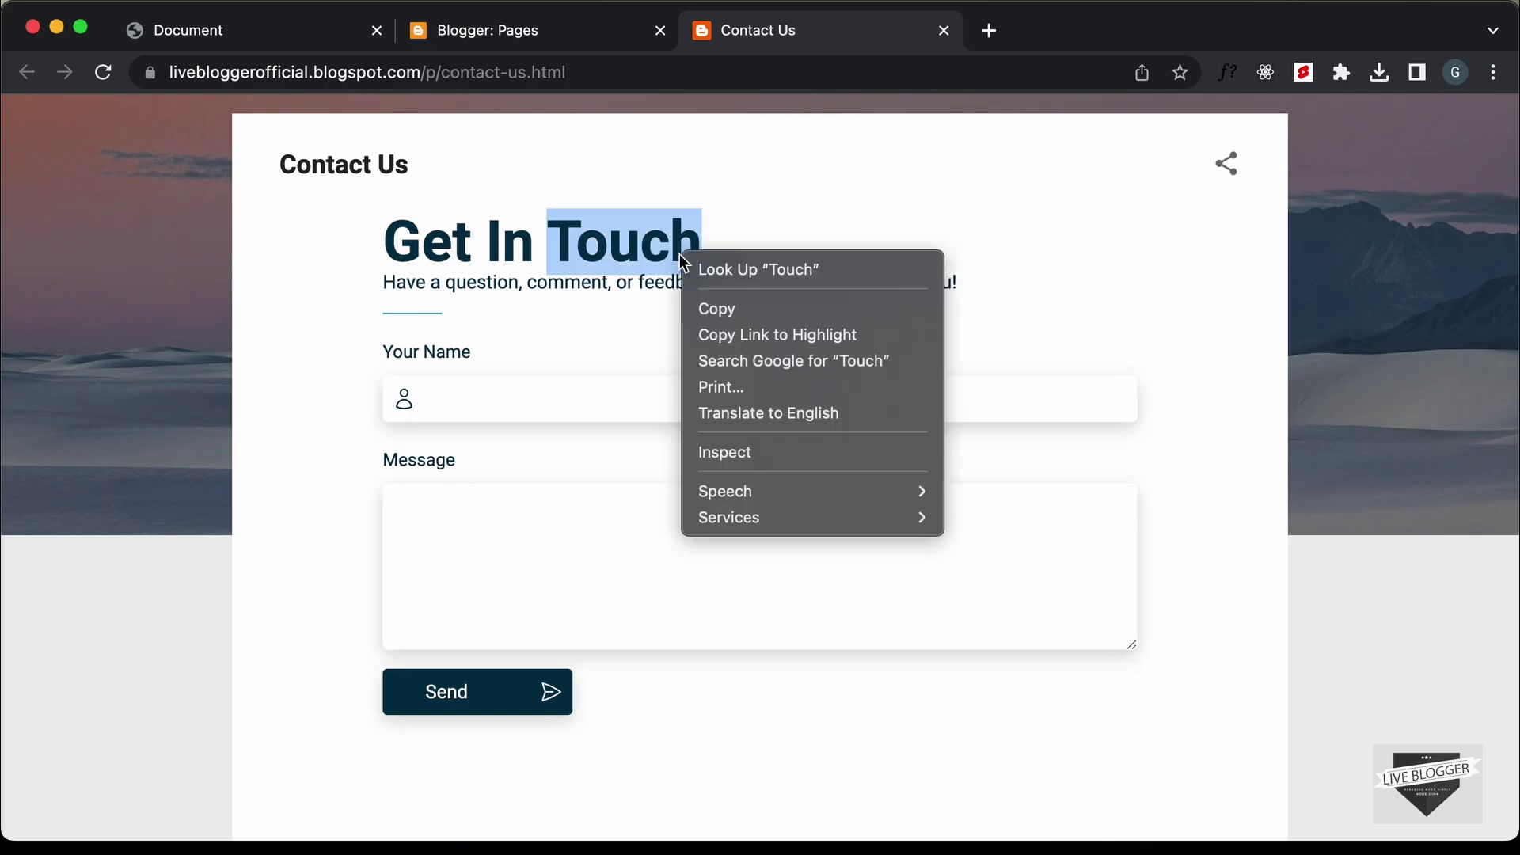
Inspect the heading and add margin-bottom: 24px to the .contact-container h2 rule
click(756, 453)
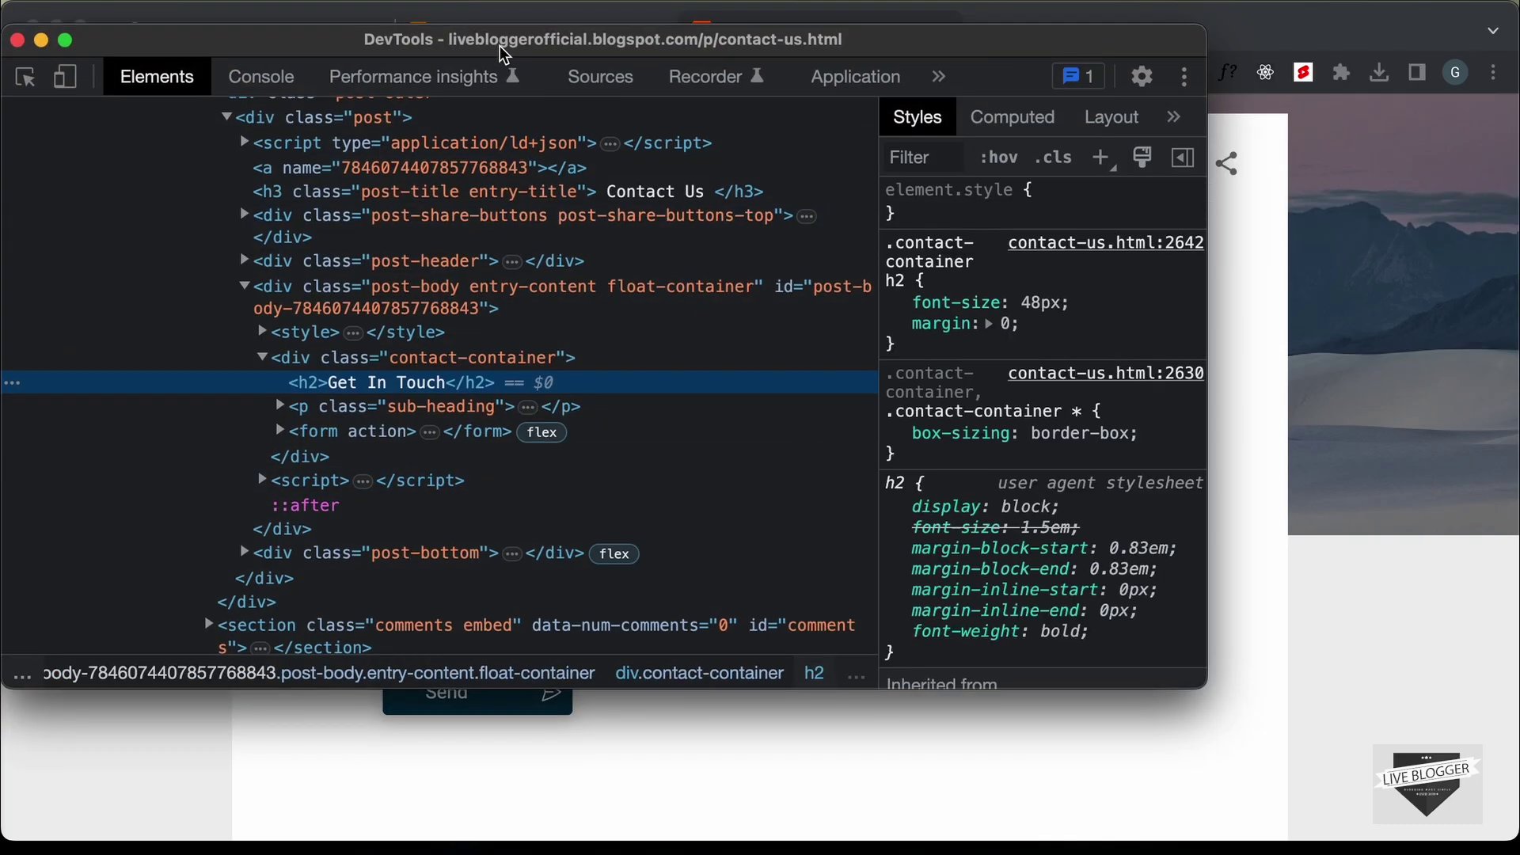
drag(495, 56, 363, 373)
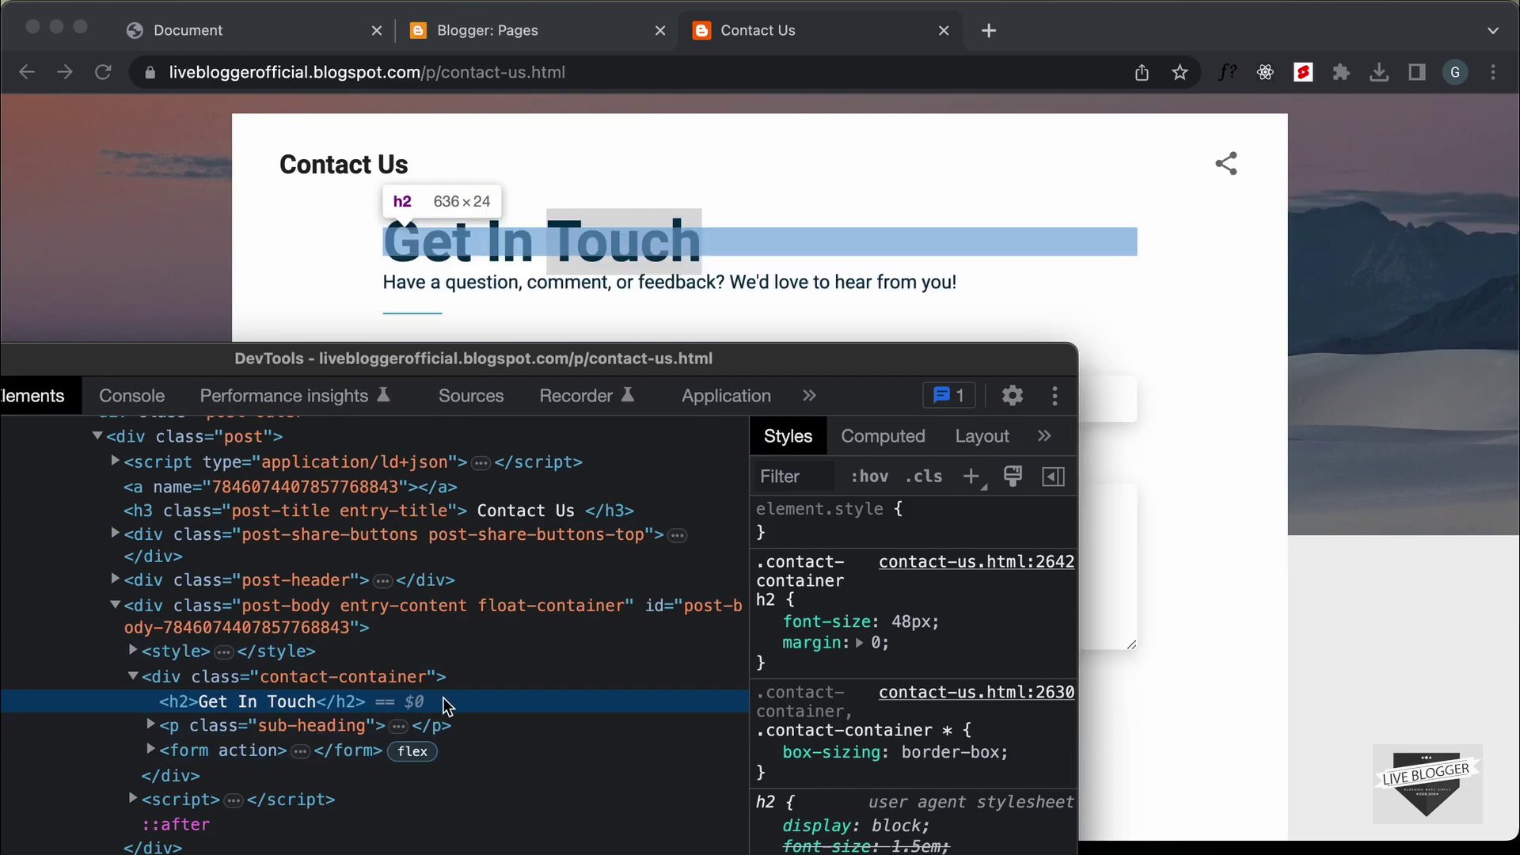
click(912, 646)
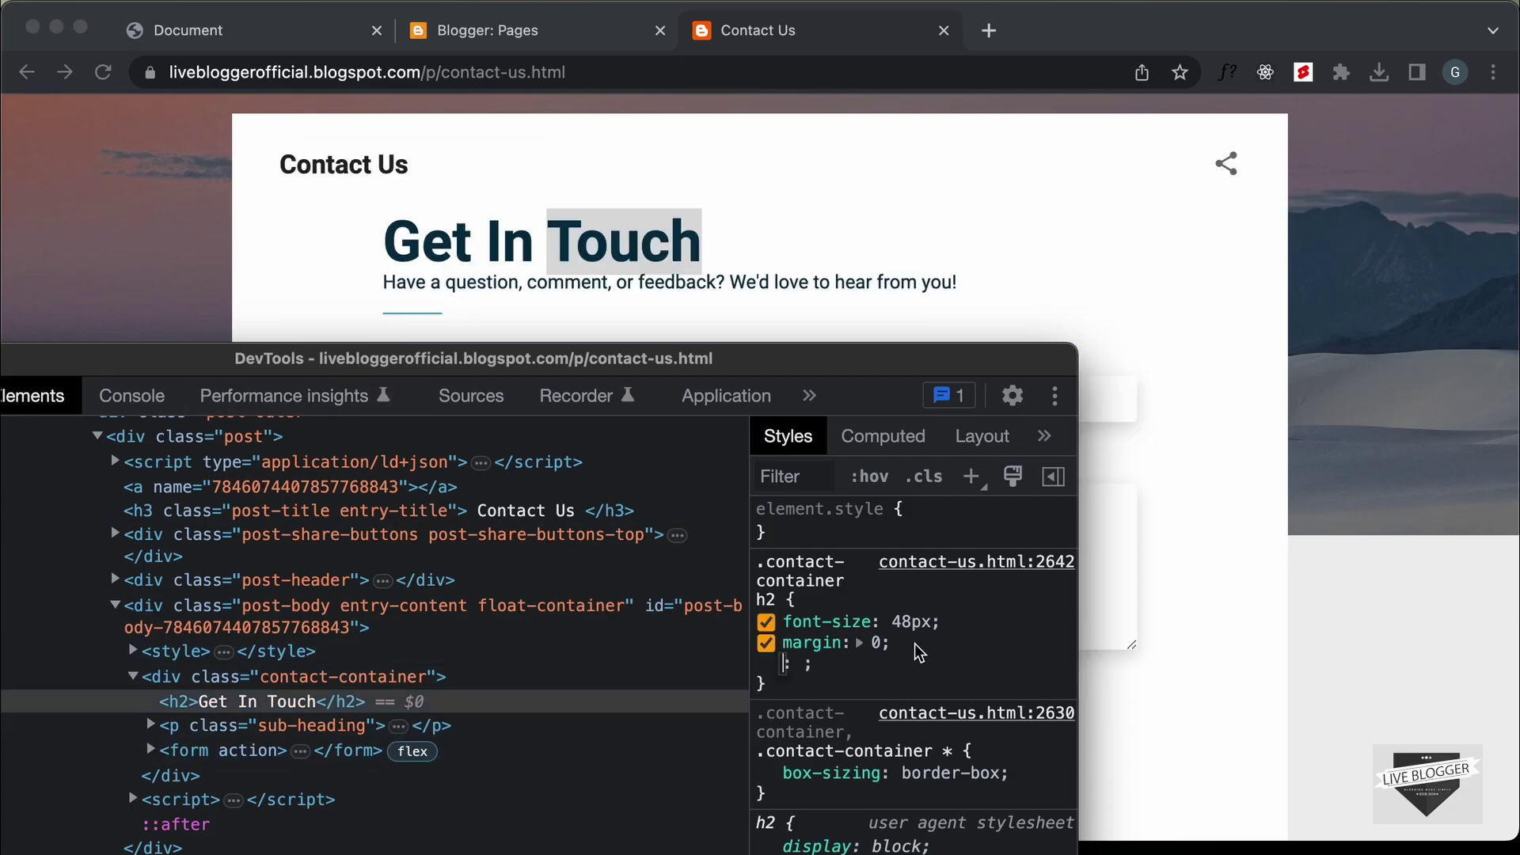
text(margin-bottom)
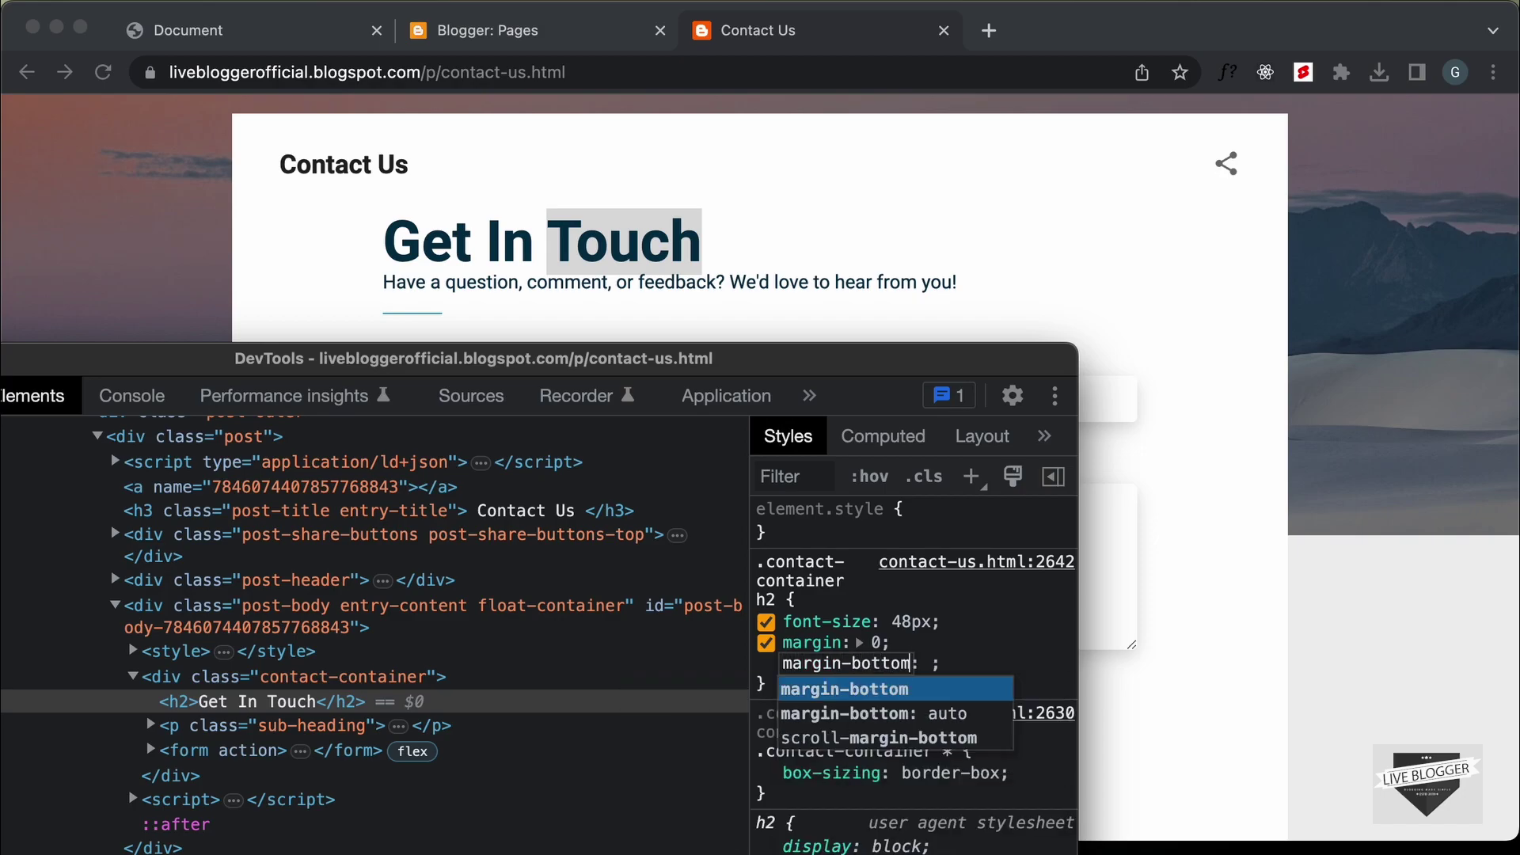
key(Tab)
text(18px)
key(Up)
key(Up)
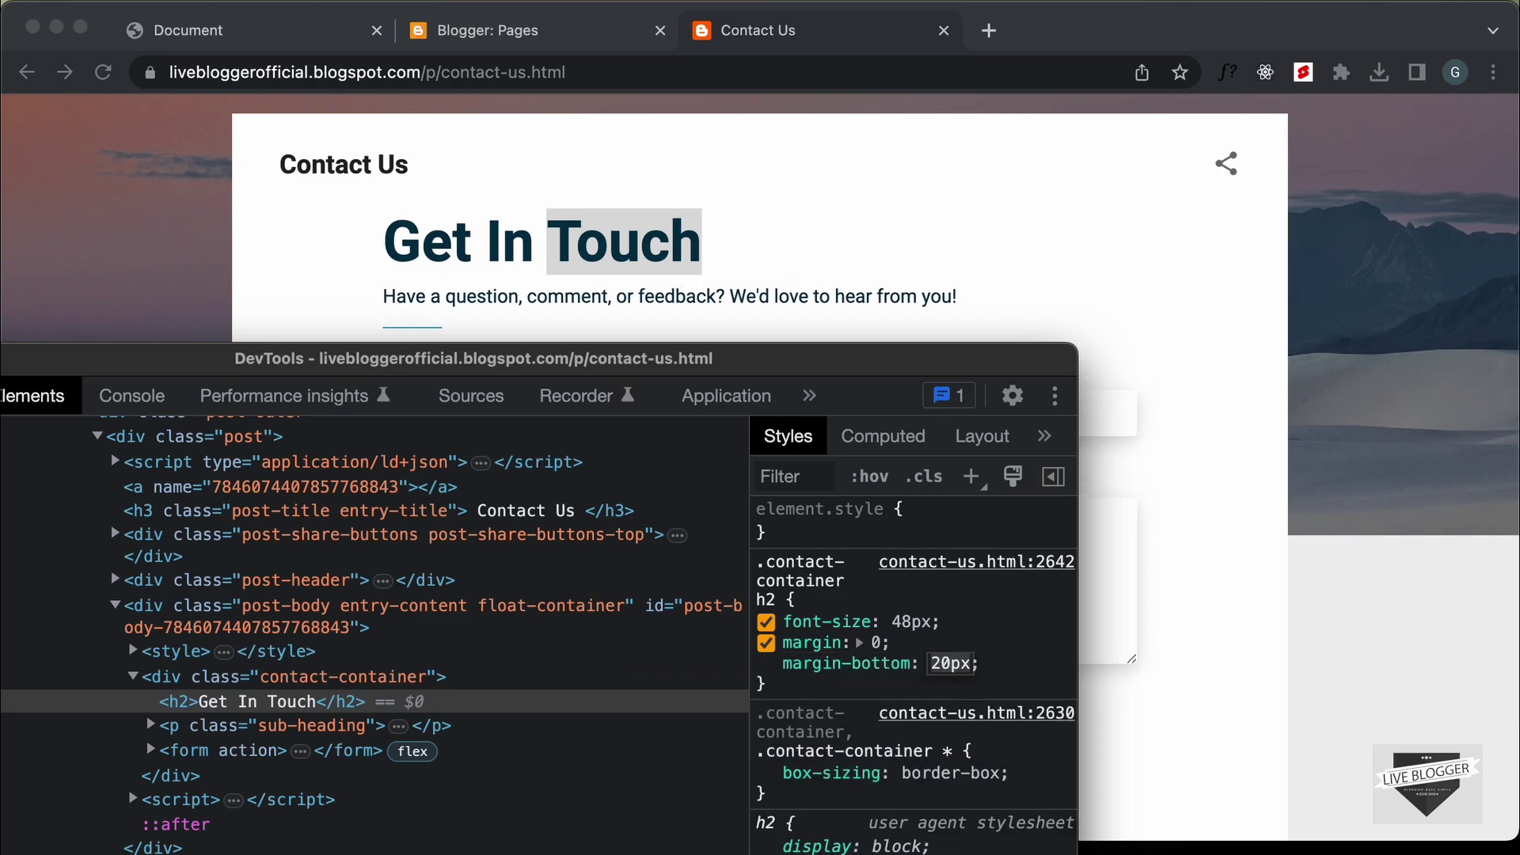
key(Up)
key(Up)
key(Up)
key(Up)
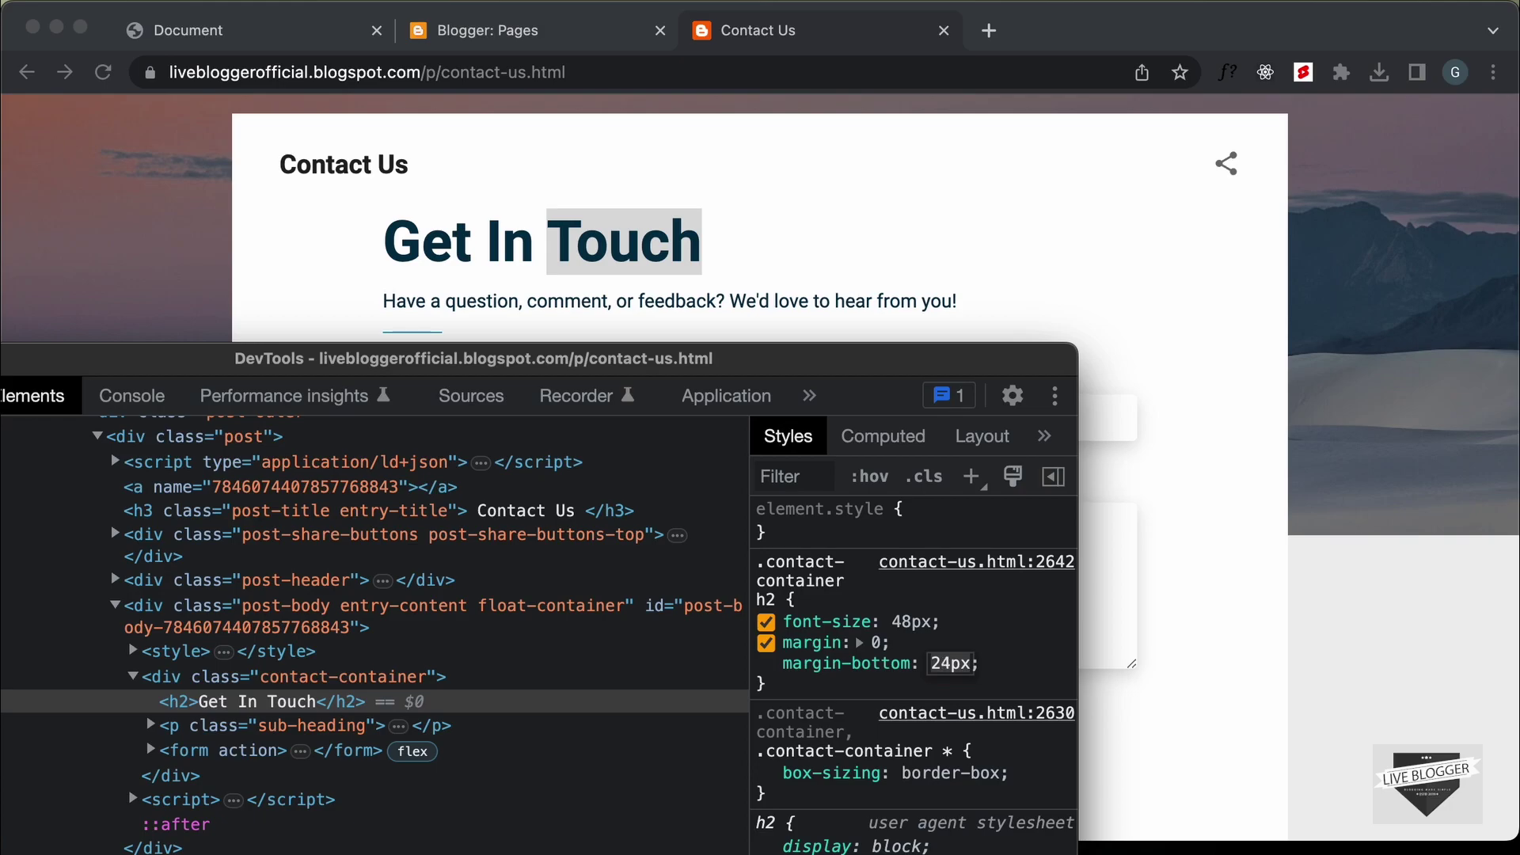
click(1008, 662)
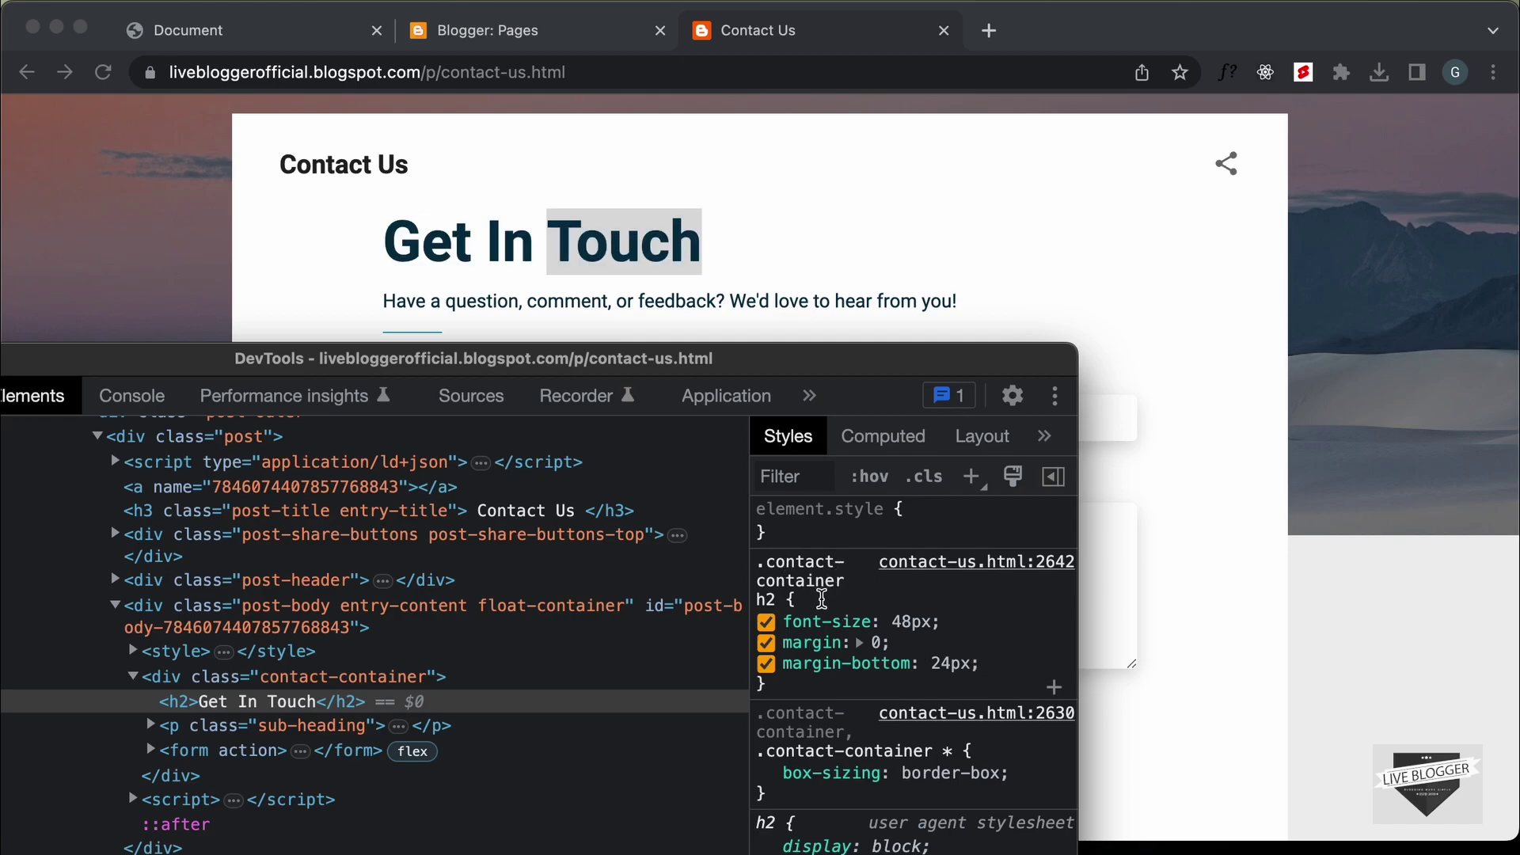
Open the Contact Us page for editing from the blog's pages list
click(529, 9)
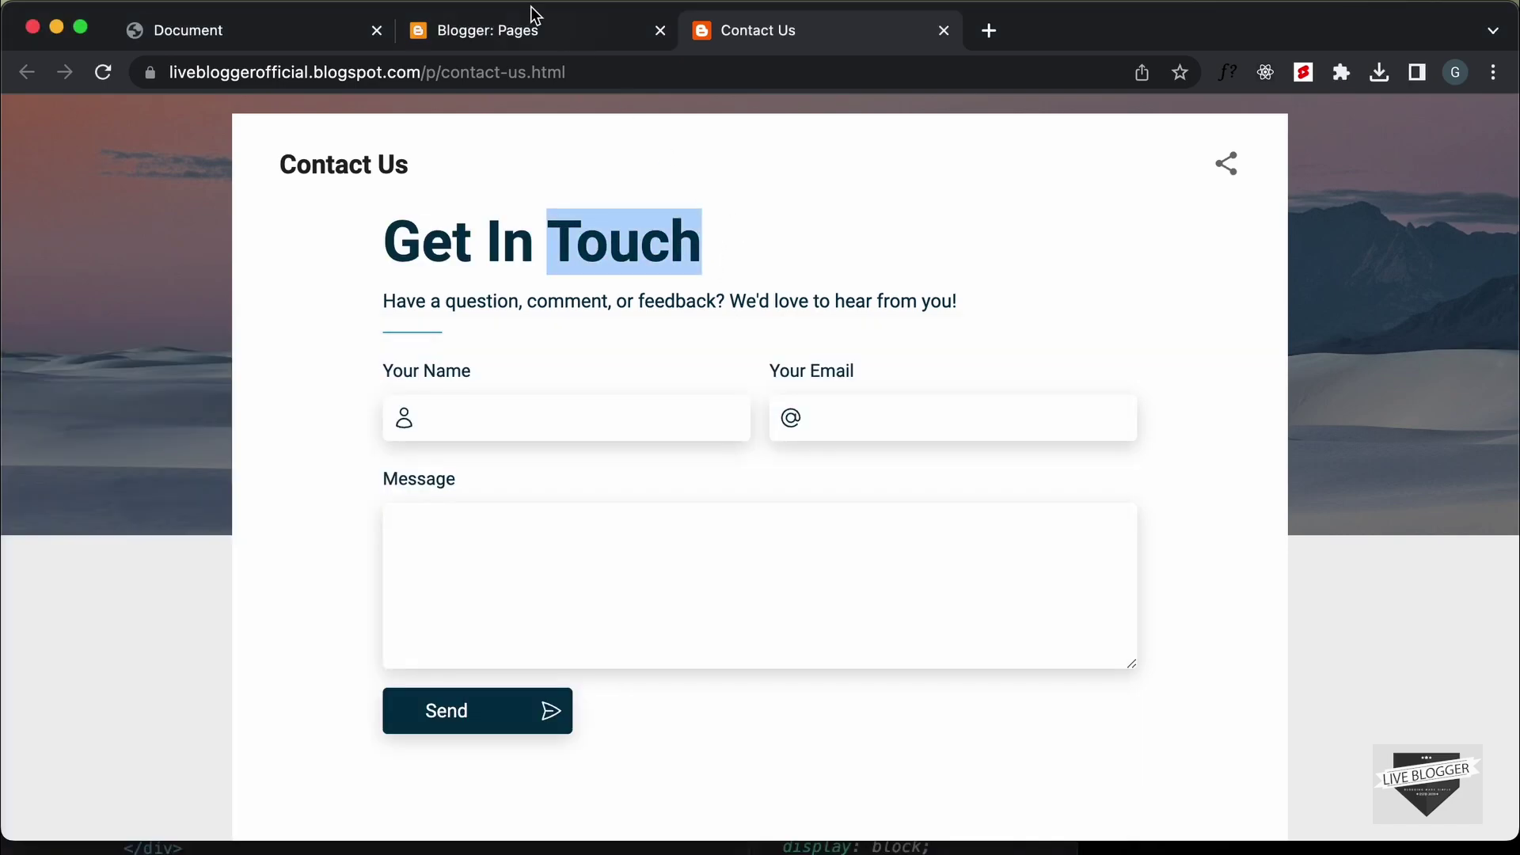
click(530, 31)
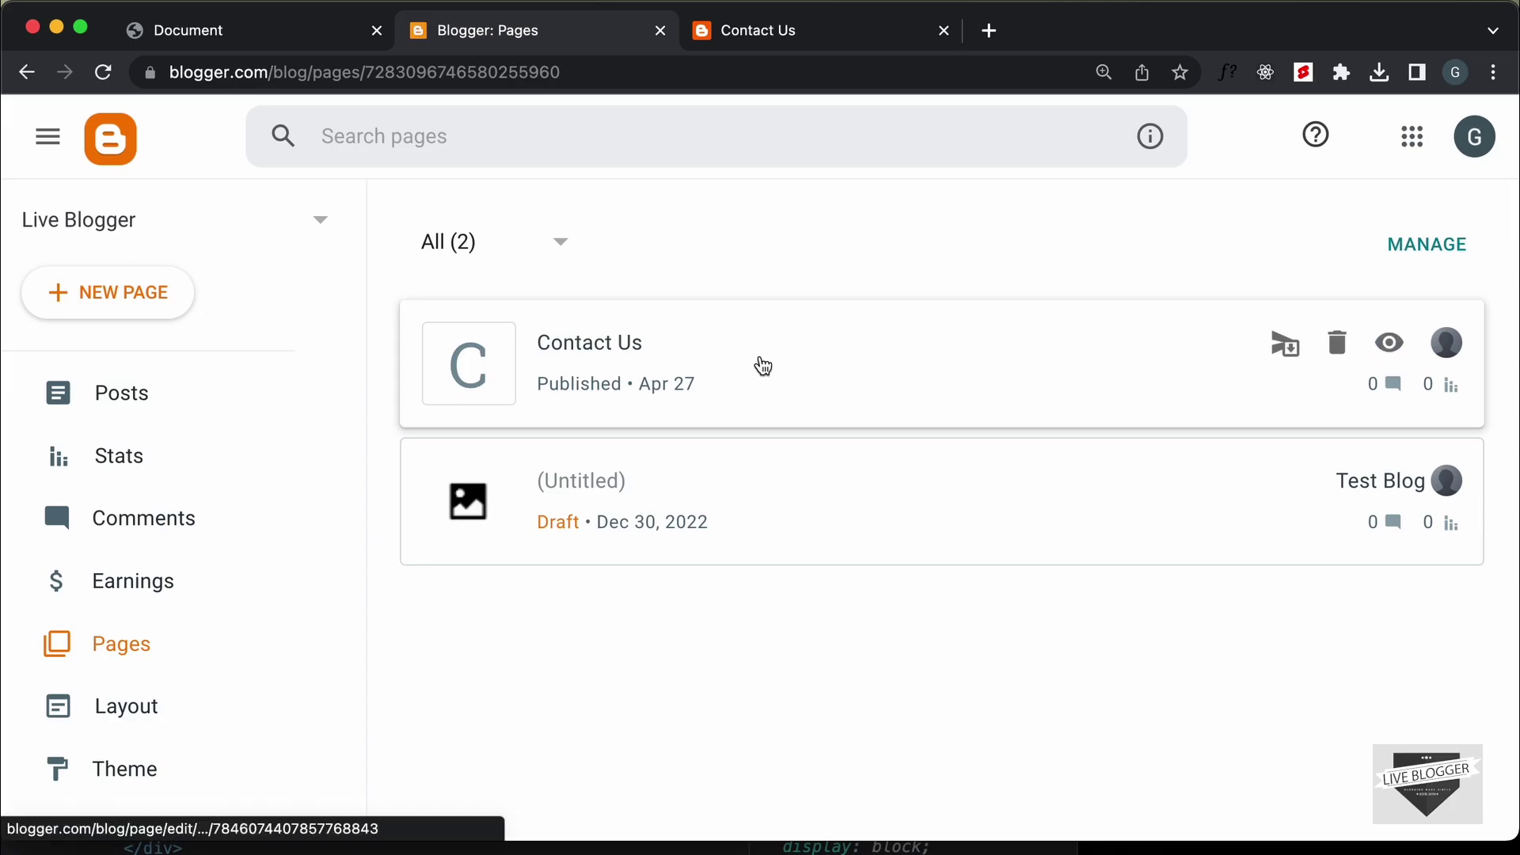
click(743, 369)
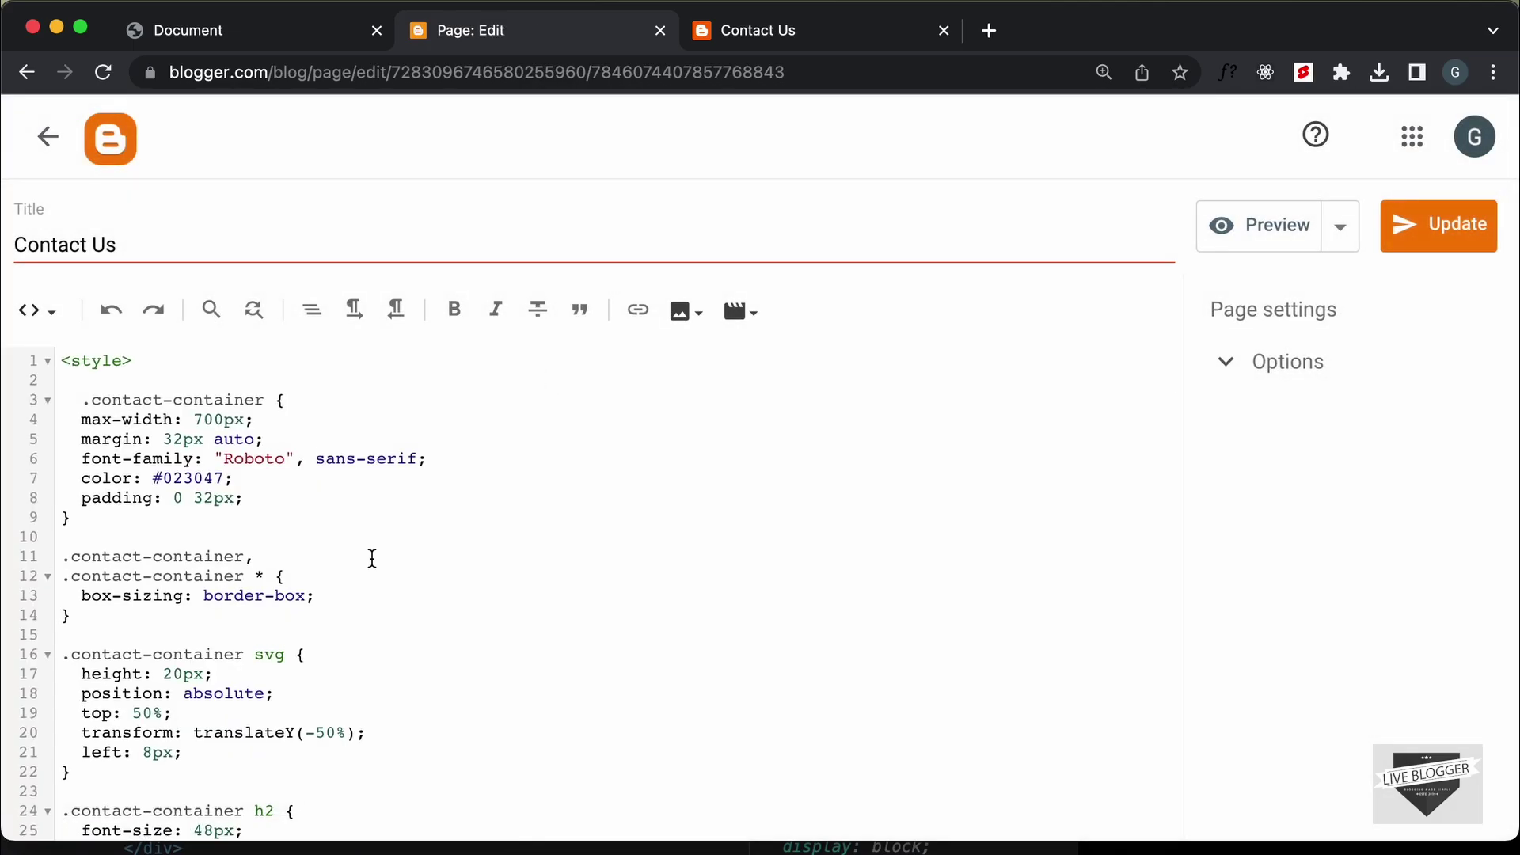
Add margin-bottom: 24px; below margin: 0; in the .contact-container h2 rule
scroll(372, 558, down, 2)
scroll(372, 558, down, 5)
click(201, 558)
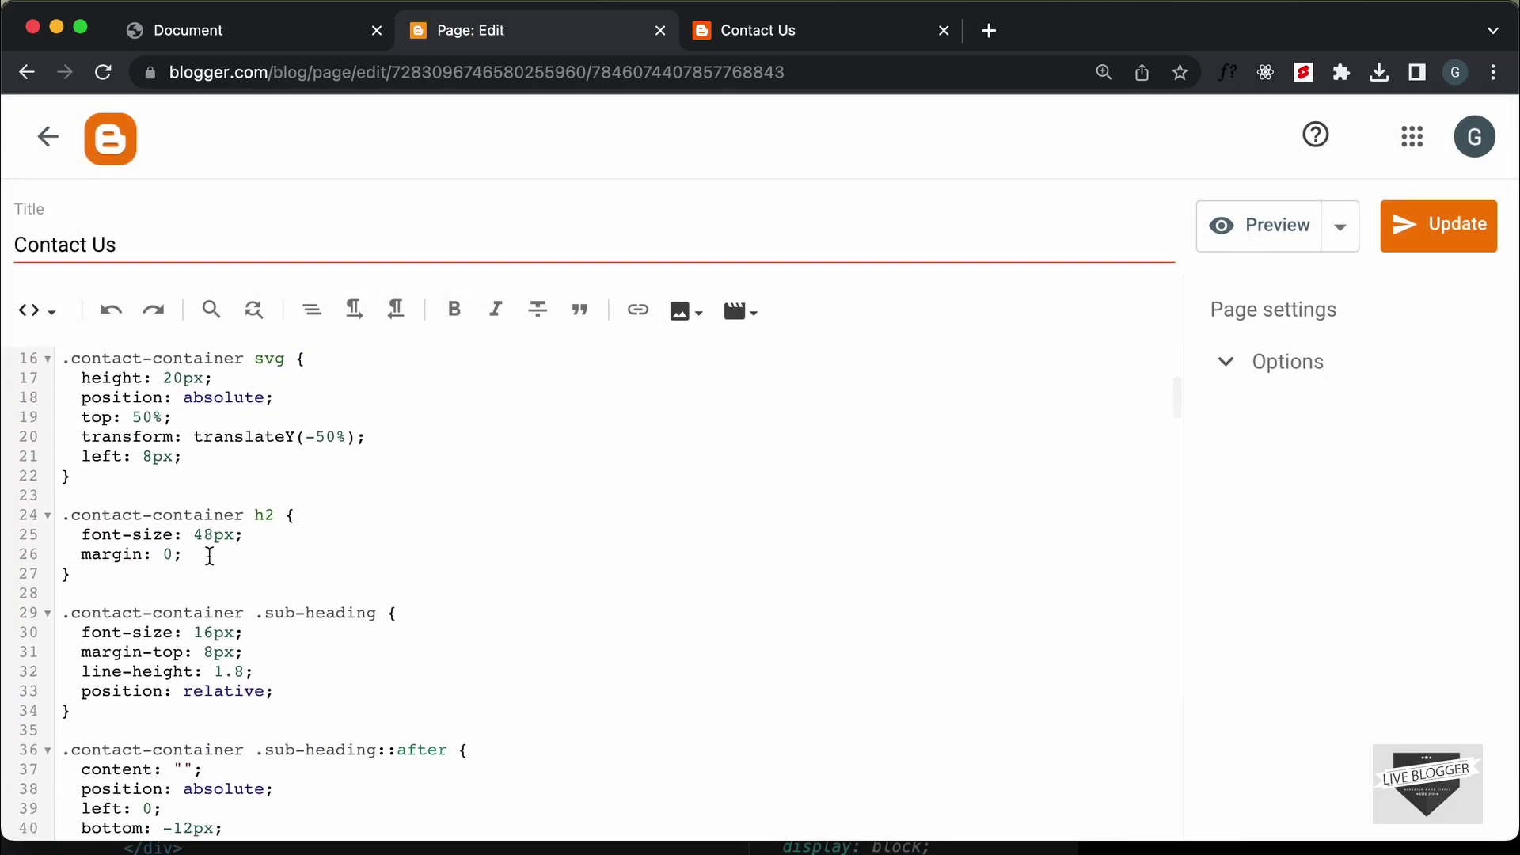
key(Return)
text(margin-)
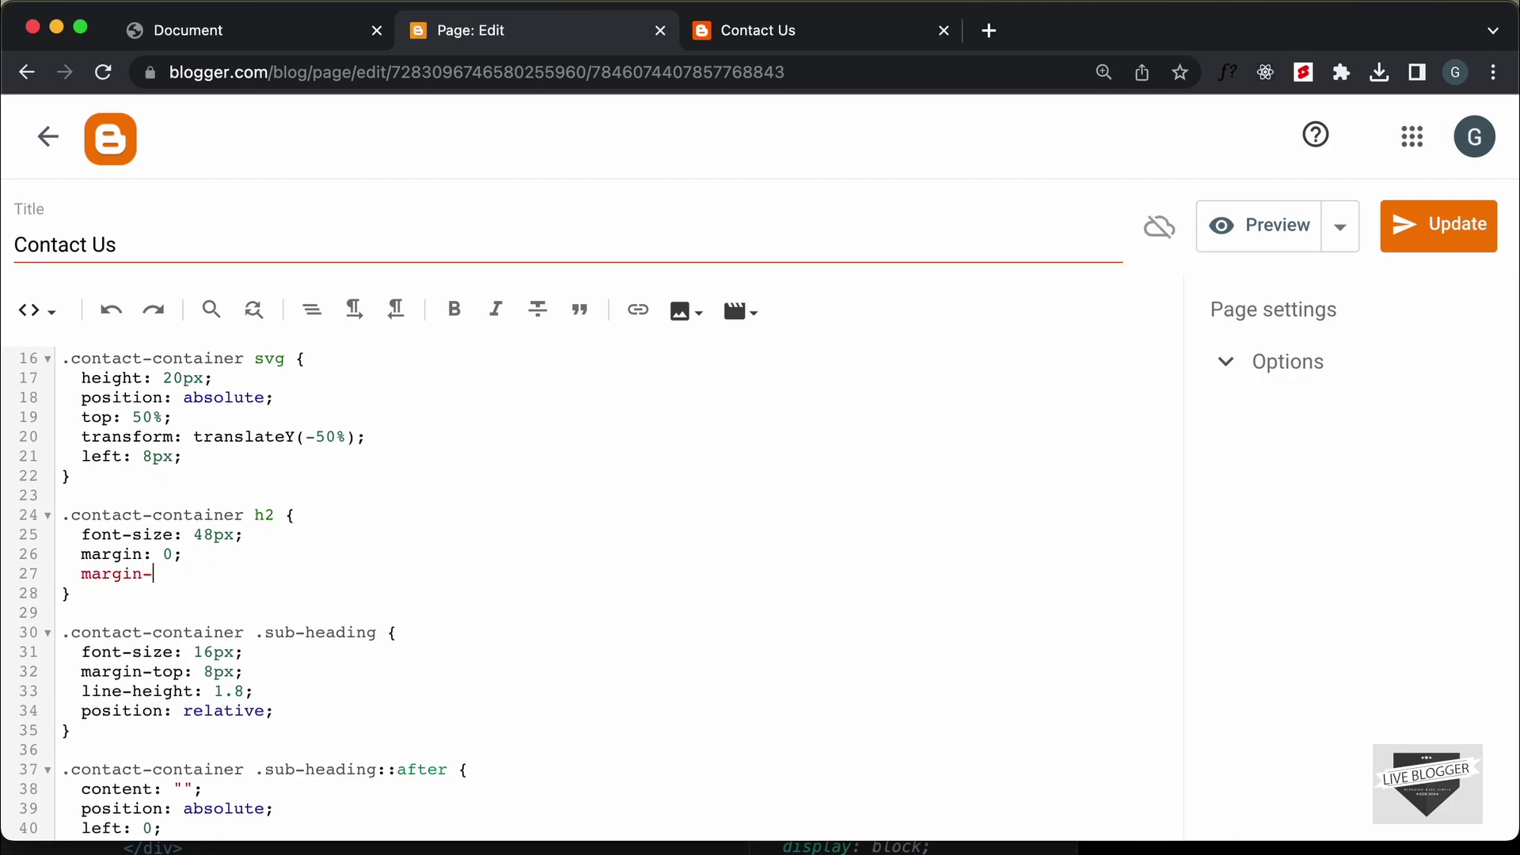
text(bottom: 24px;)
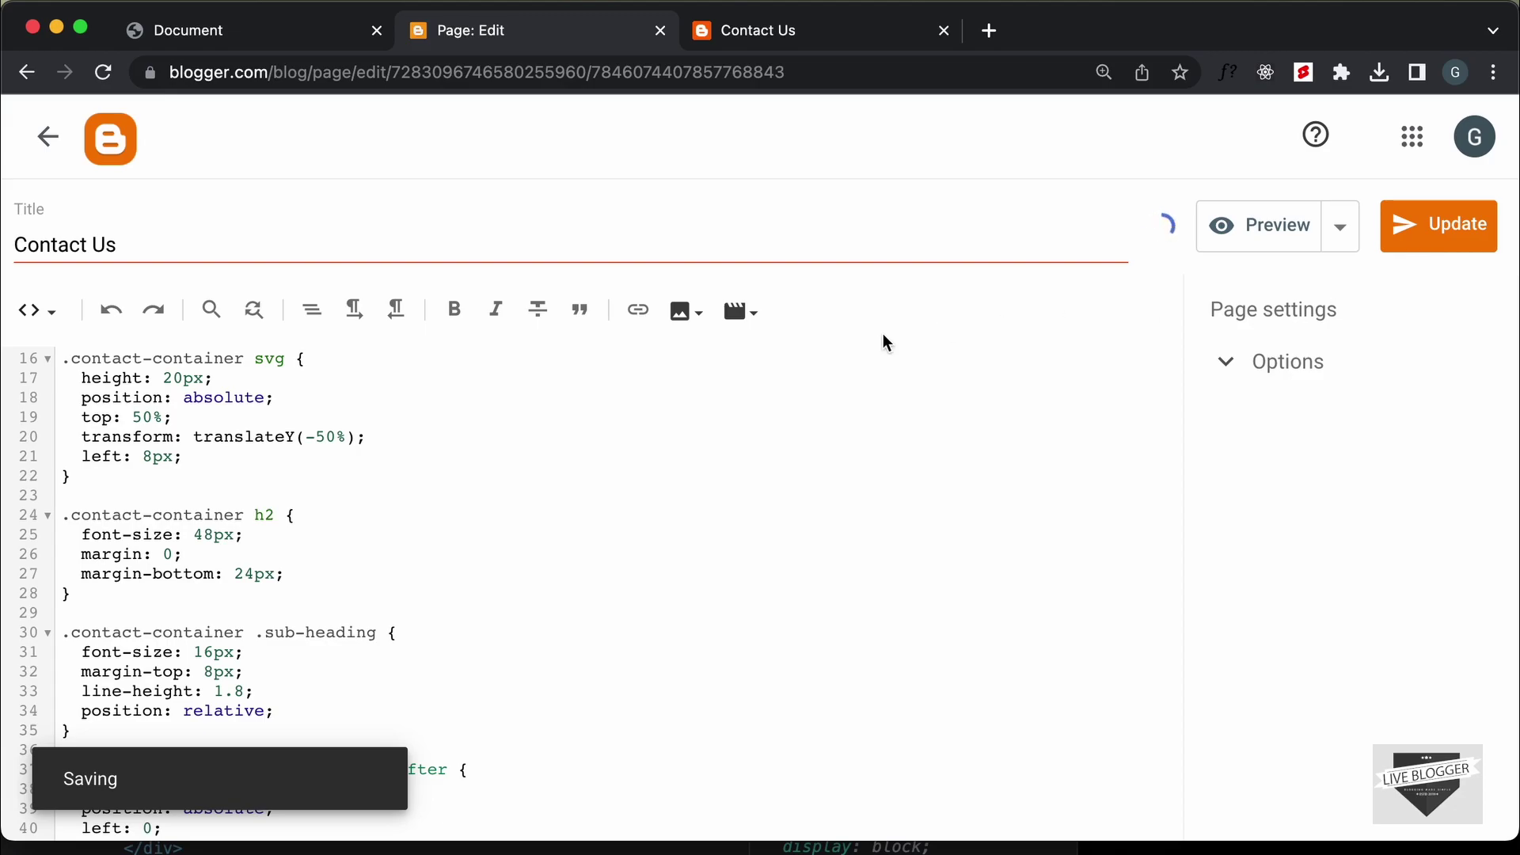
Reload the live Contact Us page and submit the empty Get In Touch form
click(804, 24)
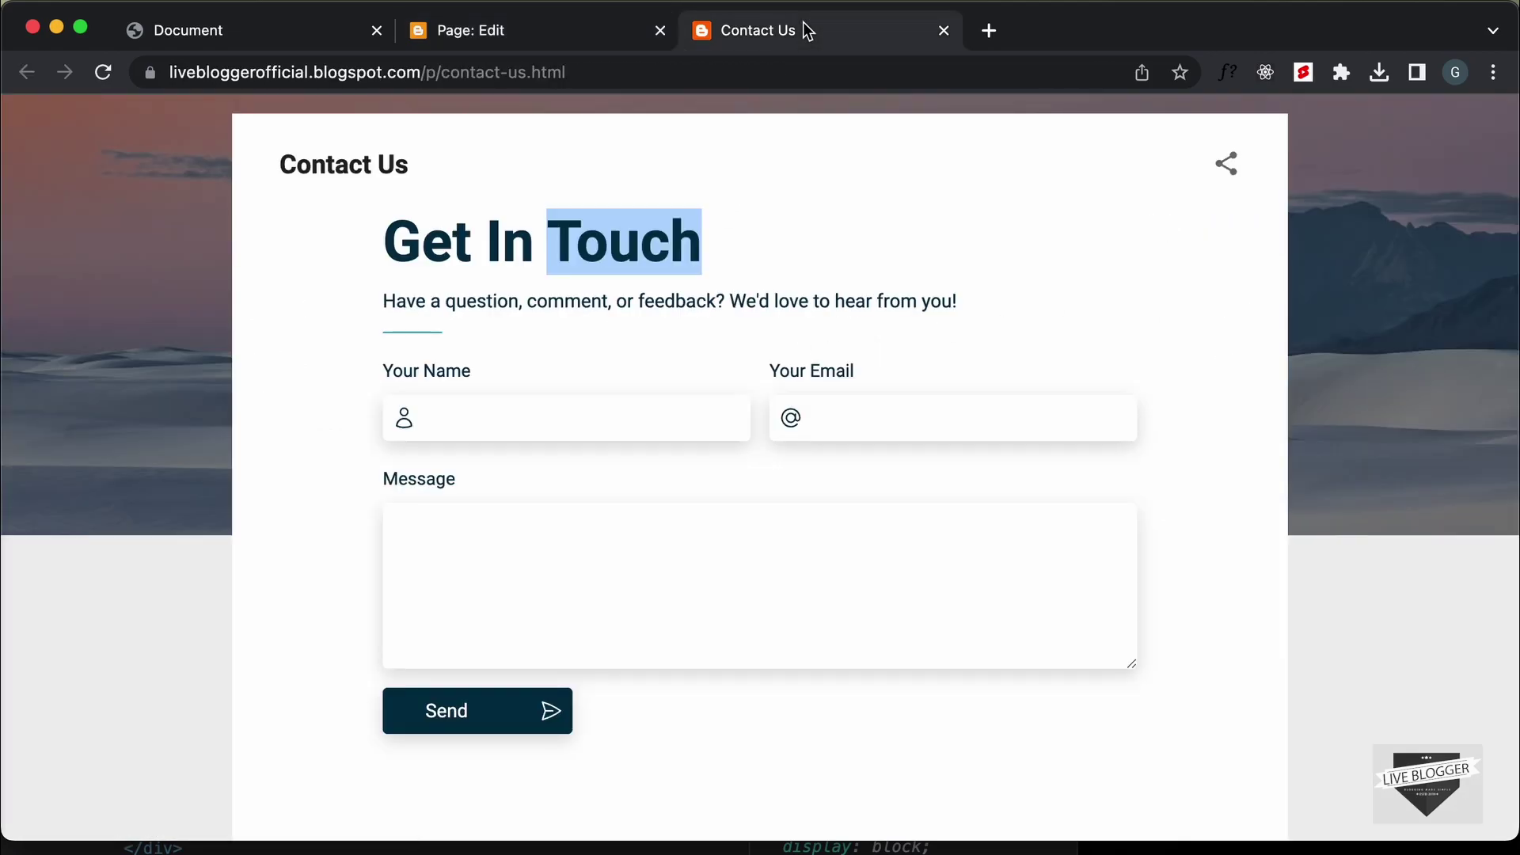
click(103, 72)
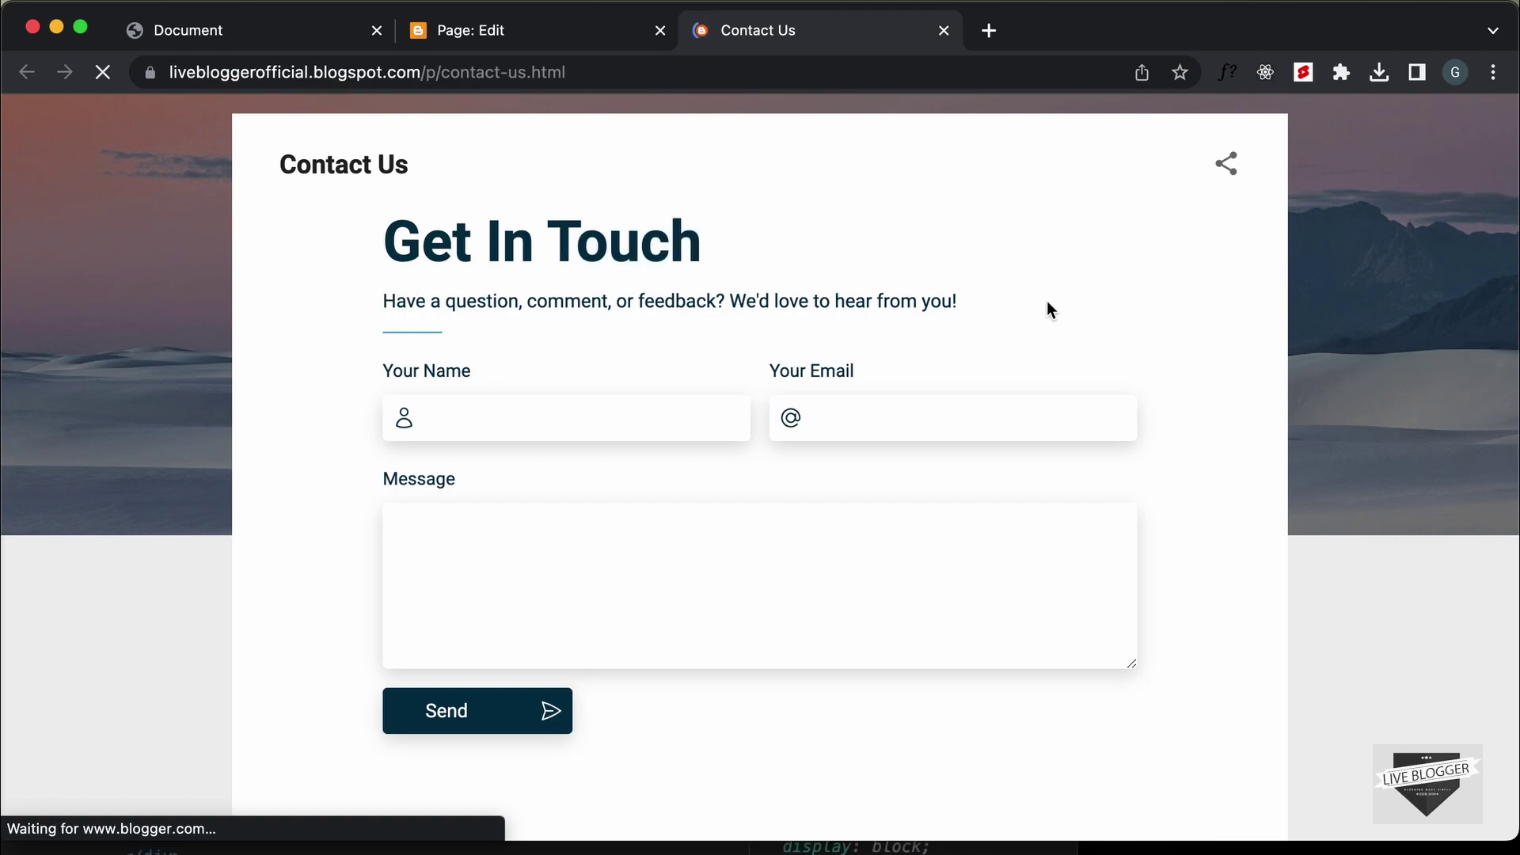
scroll(814, 290, down, 3)
scroll(744, 558, up, 3)
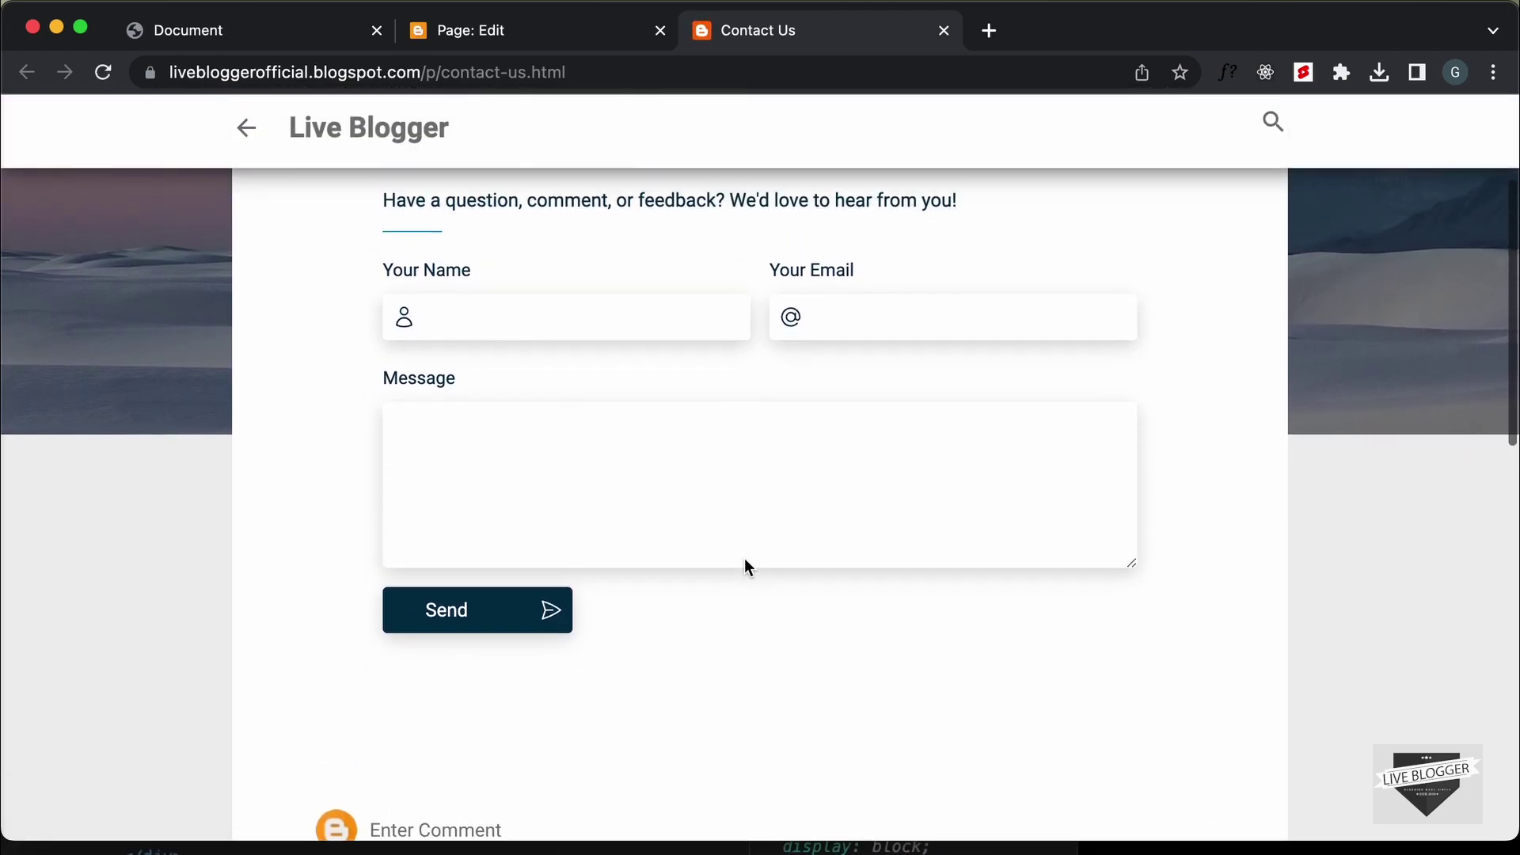
click(492, 655)
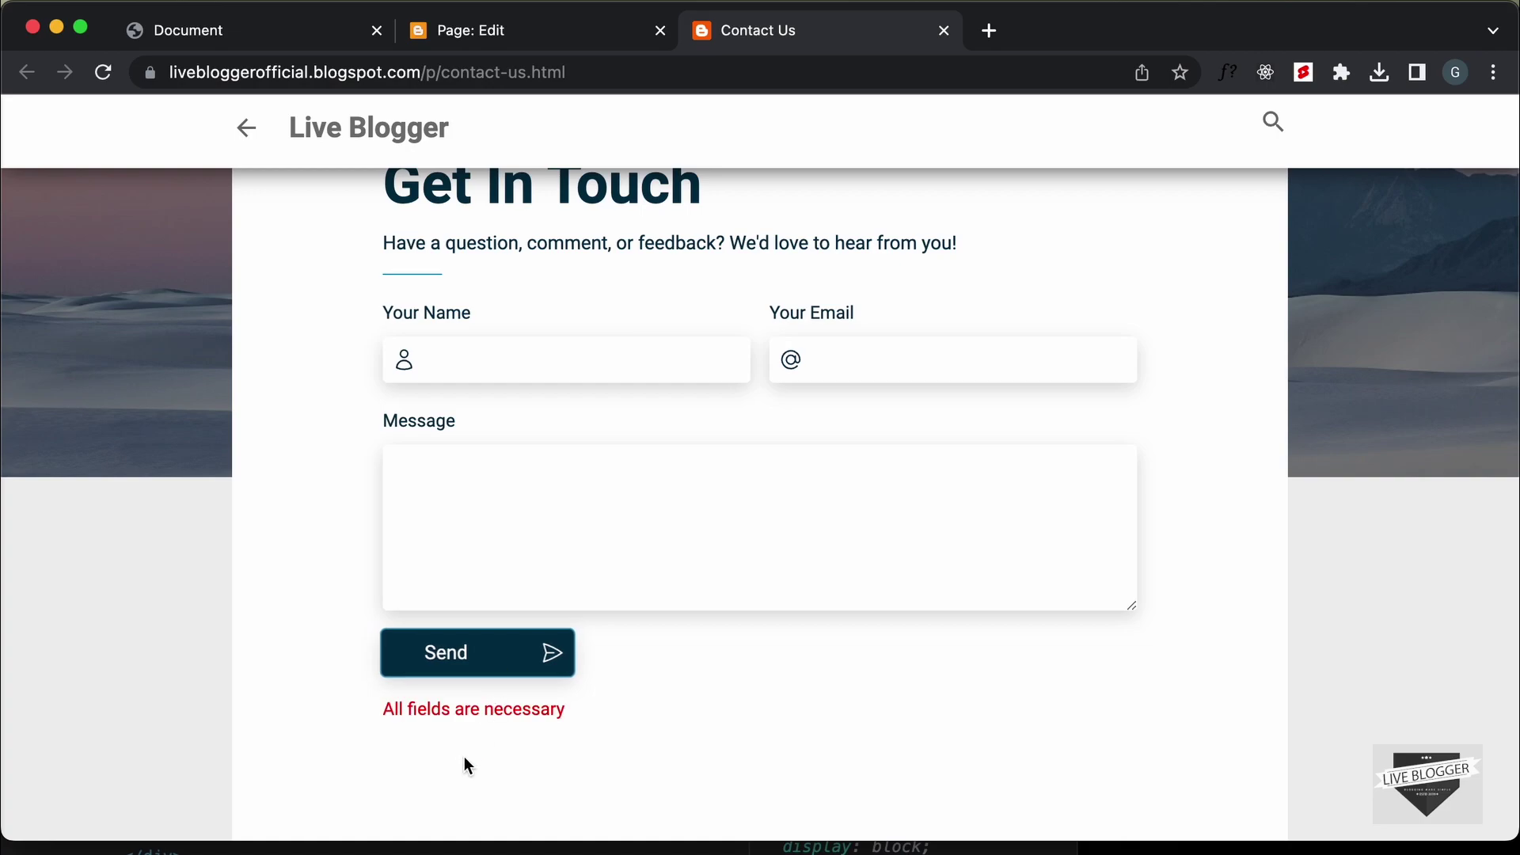
Fill Name, Email and Message with 'asdf' and submit to trigger the invalid-email error
click(634, 370)
text(asdf)
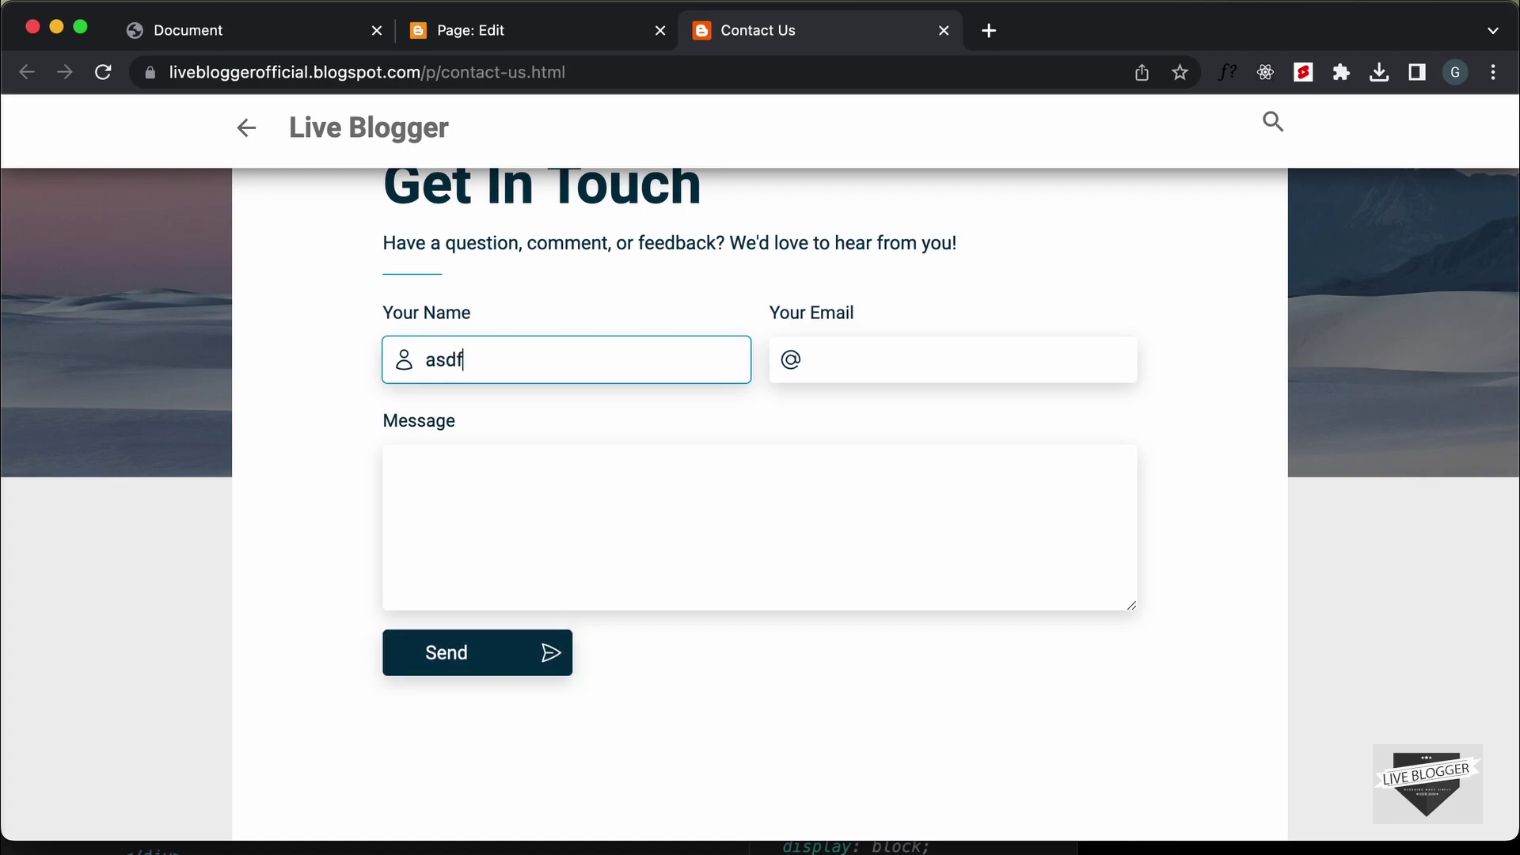
click(810, 379)
text(asdf)
click(669, 488)
text(asdf)
click(509, 655)
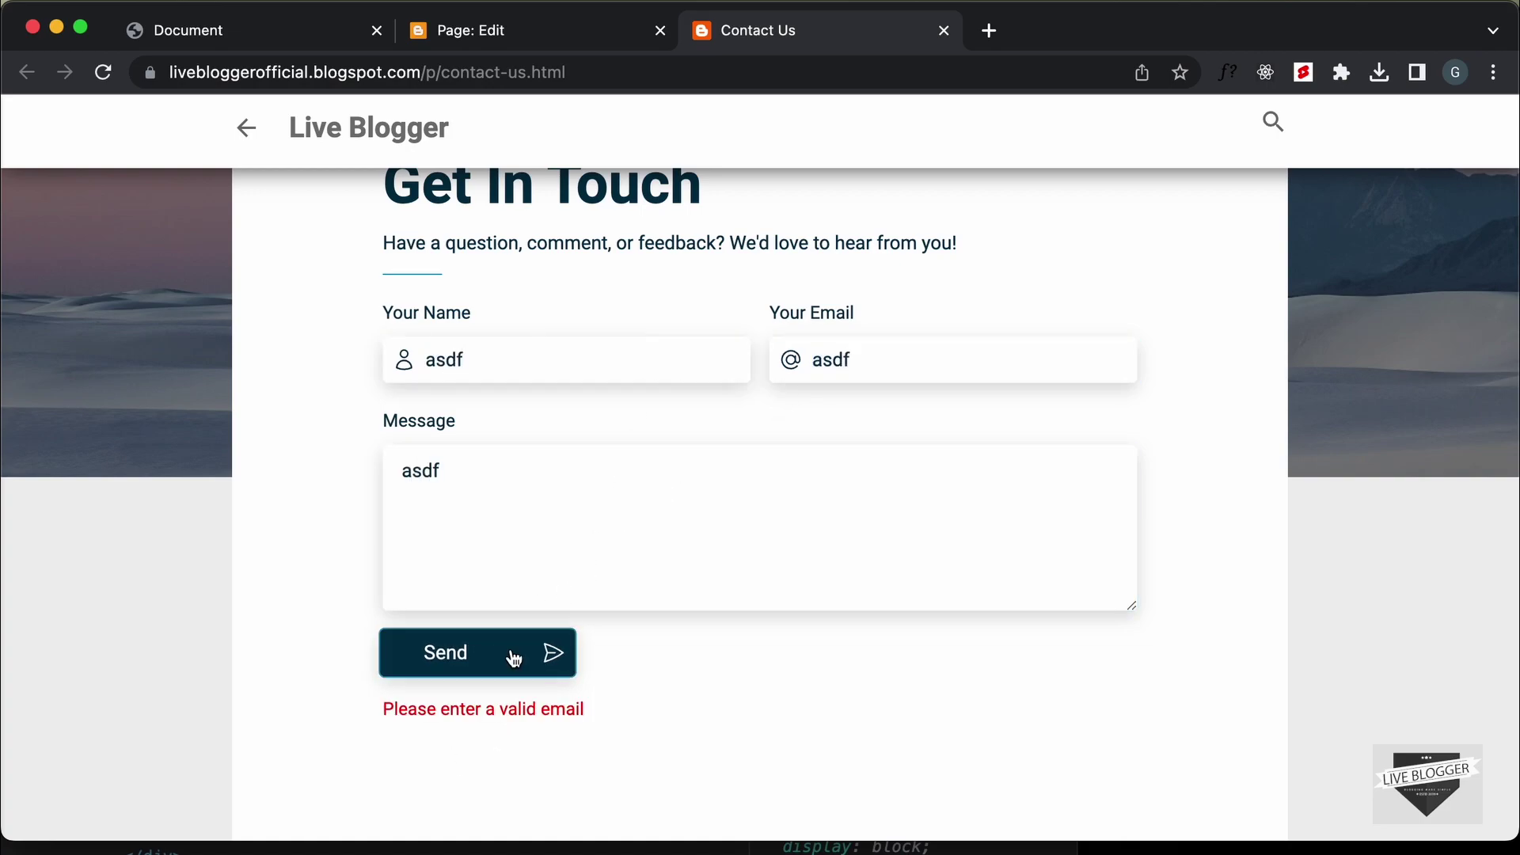
Replace the email with a valid address and send the form successfully
double_click(906, 360)
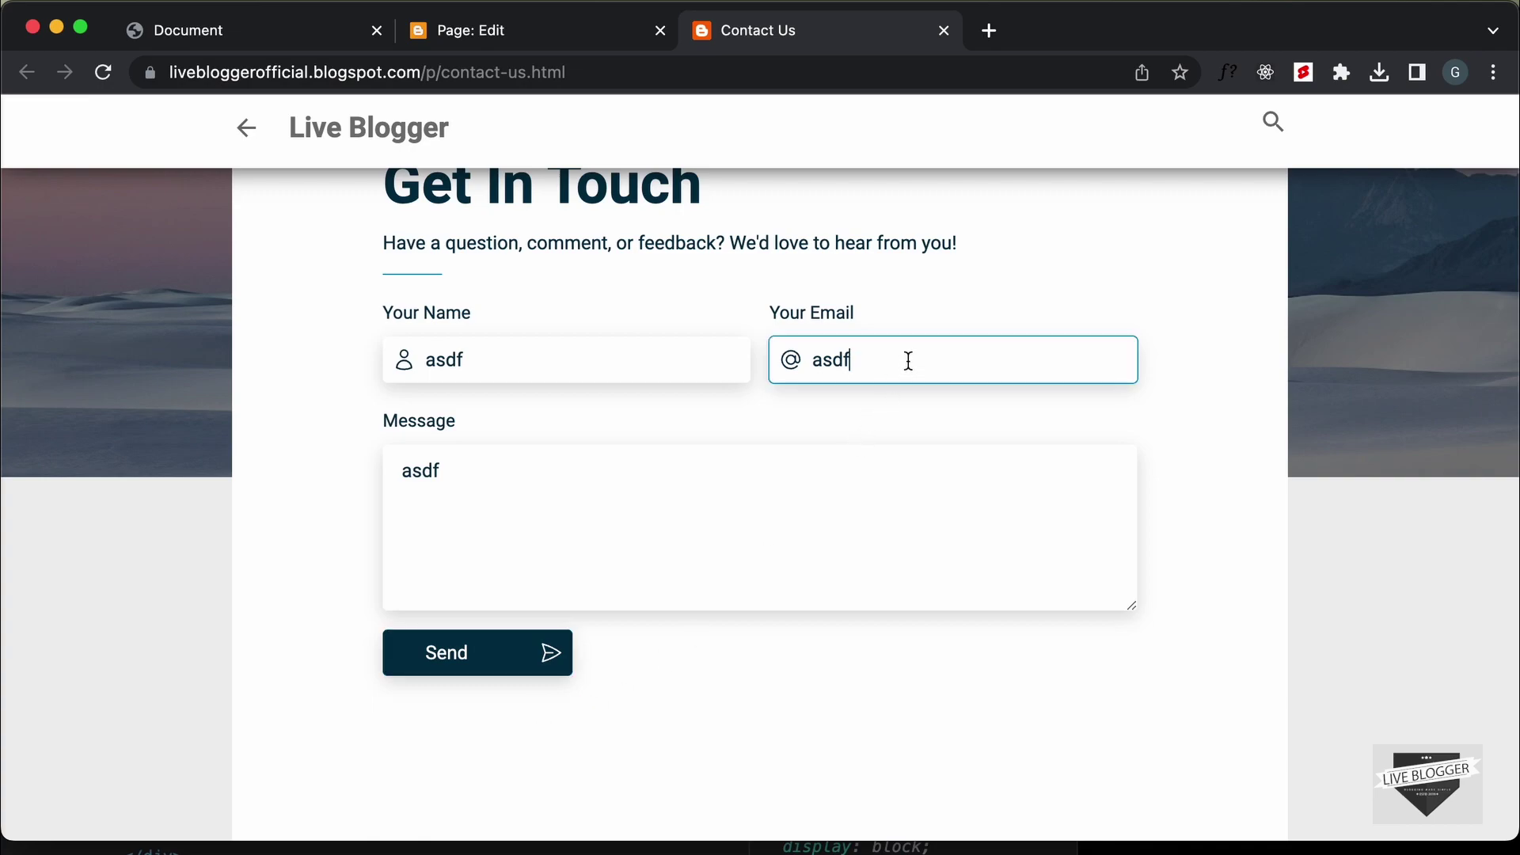
text(Te)
text(est@gmail.com)
click(509, 654)
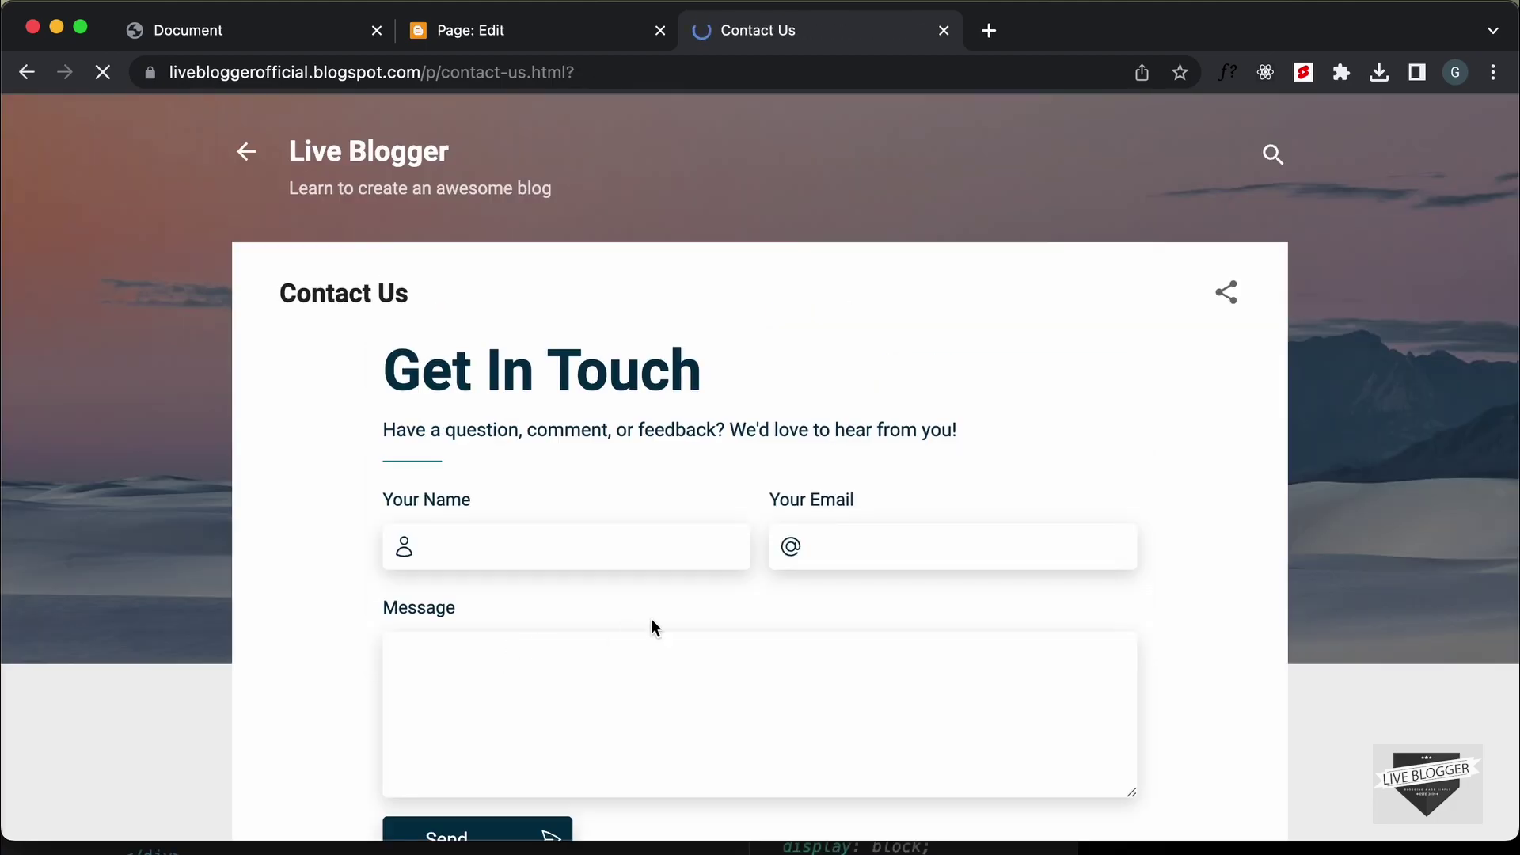
scroll(694, 629, down, 3)
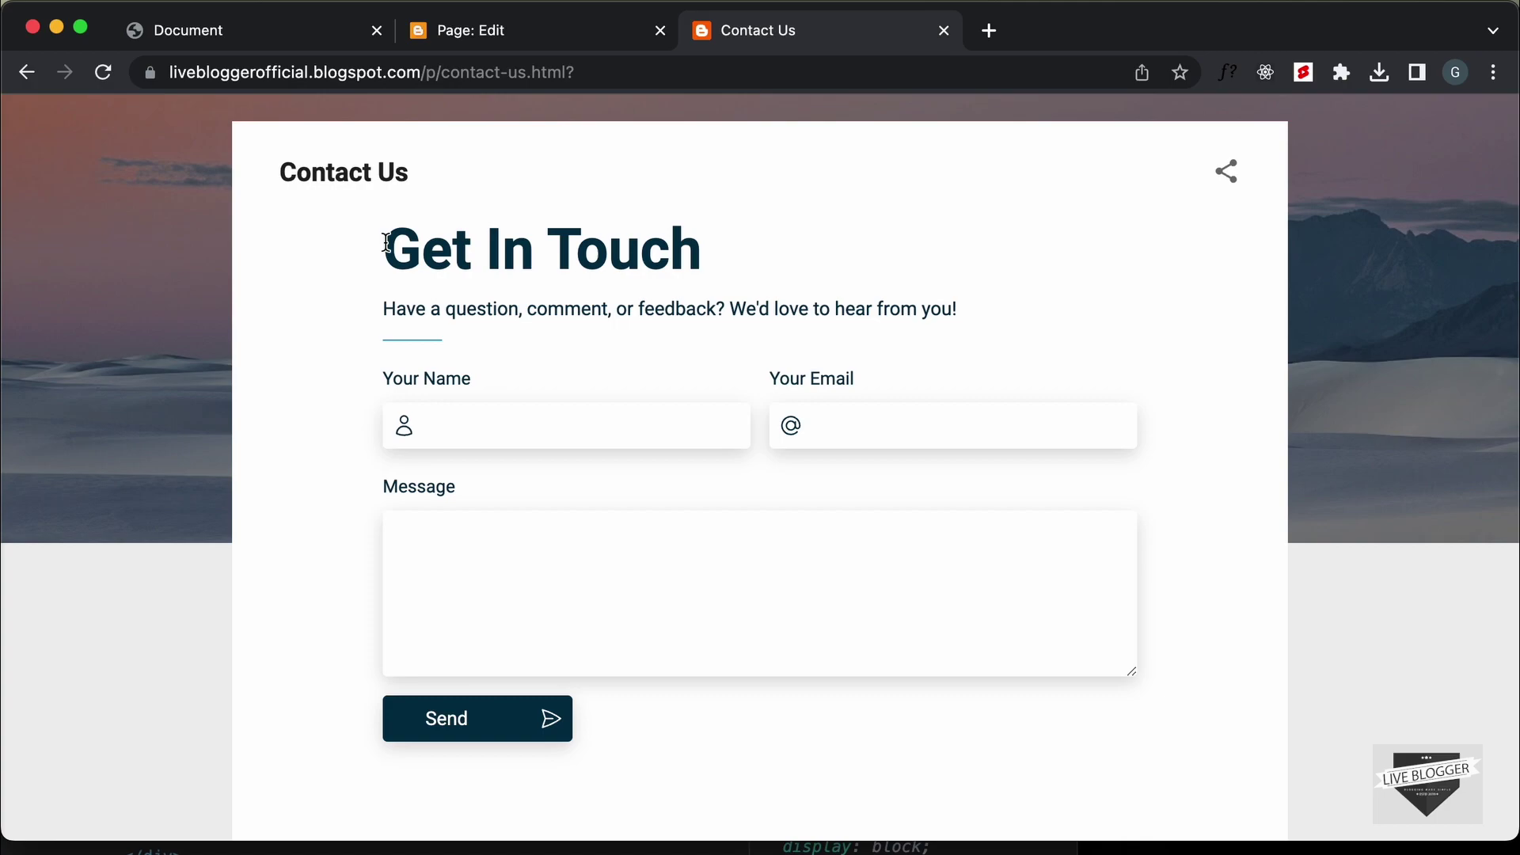
scroll(409, 243, down, 1)
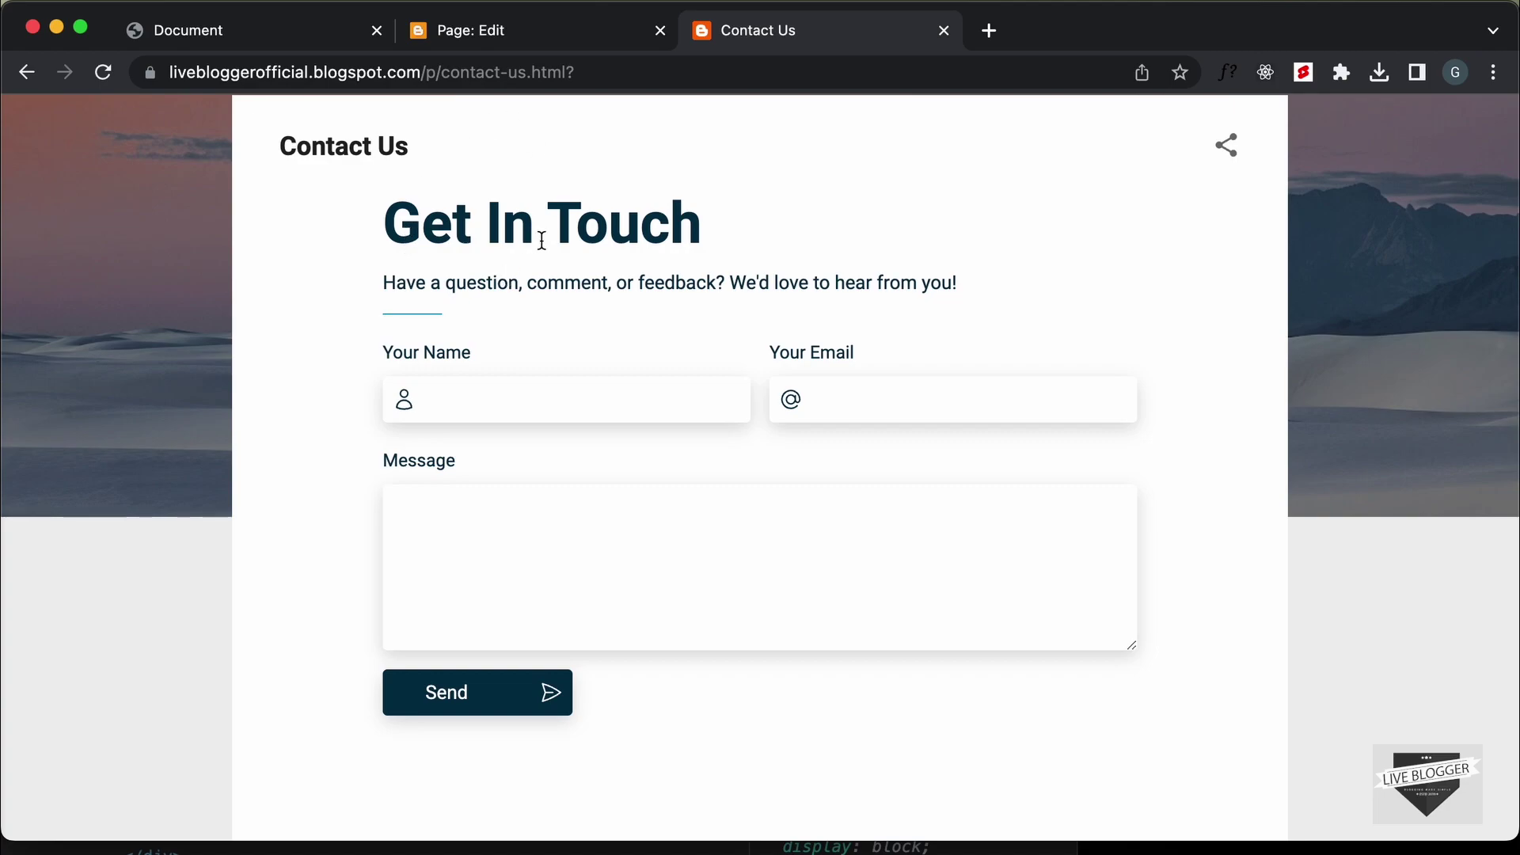
scroll(524, 218, up, 1)
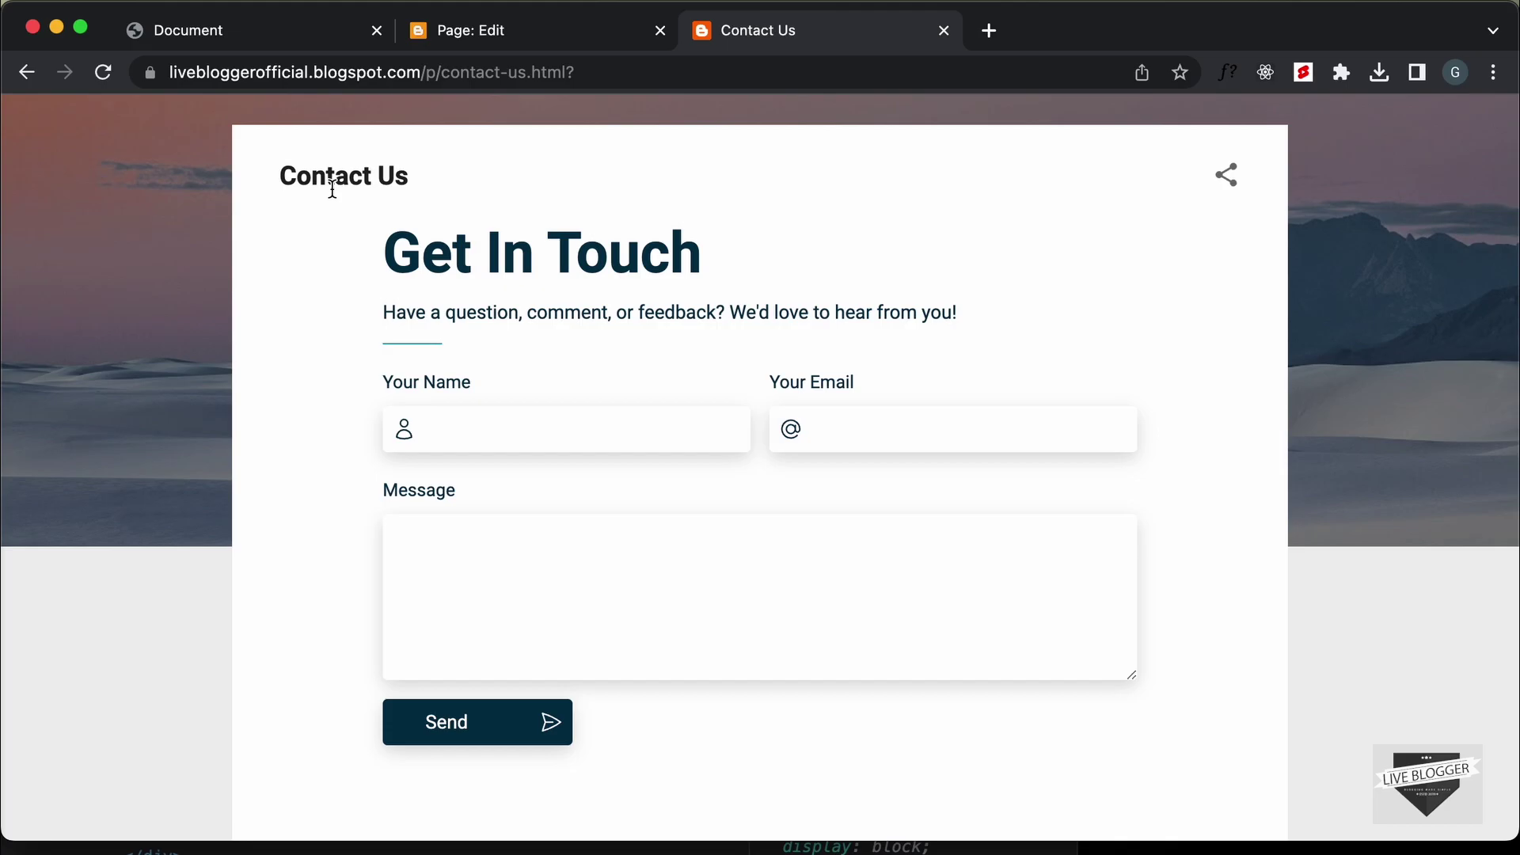
scroll(480, 408, down, 10)
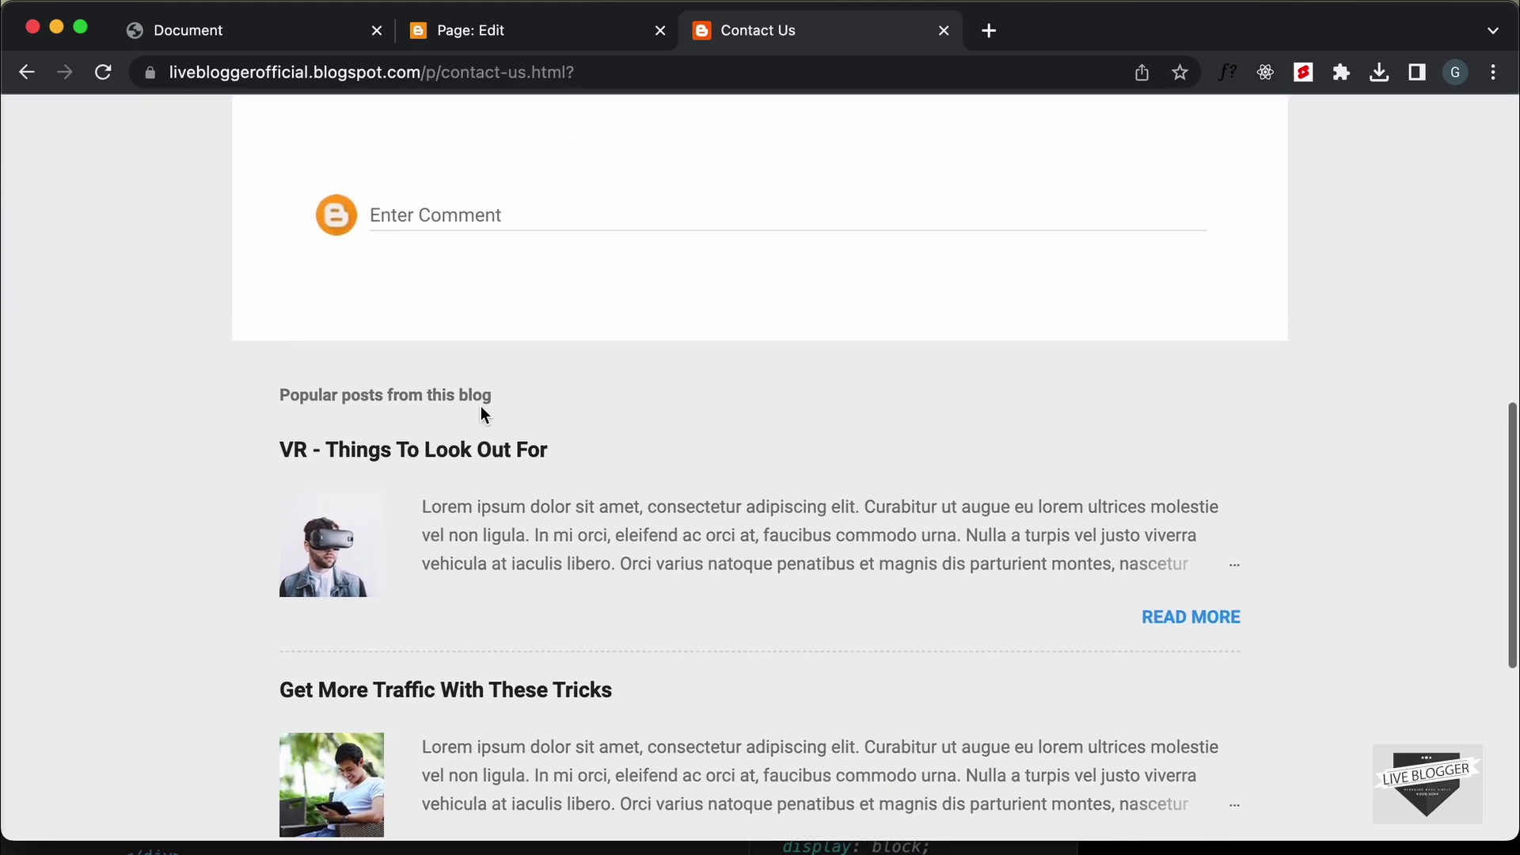
scroll(482, 409, up, 5)
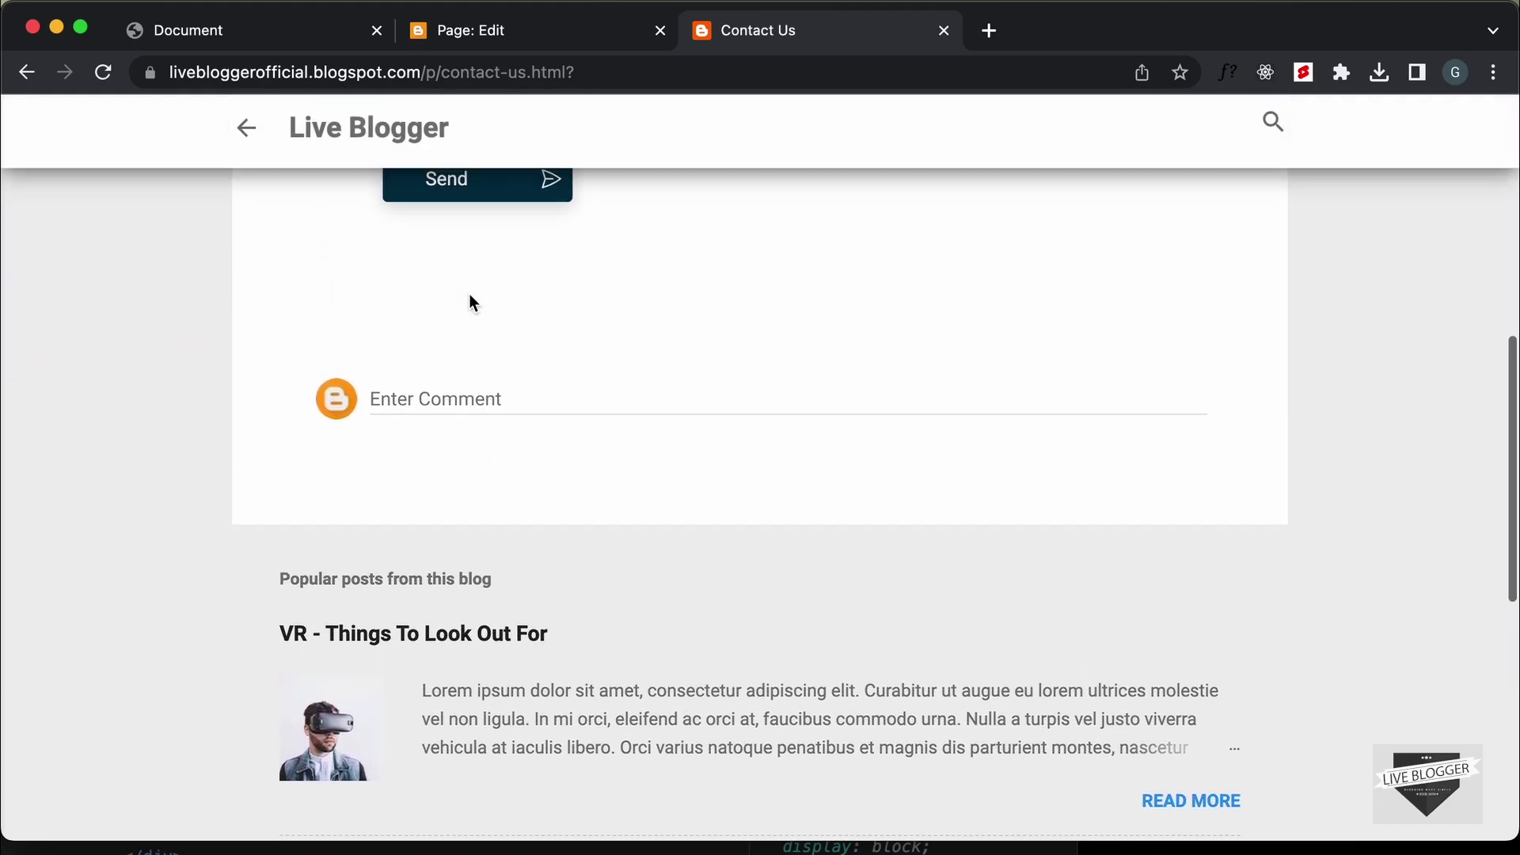
scroll(472, 303, up, 3)
scroll(434, 353, down, 5)
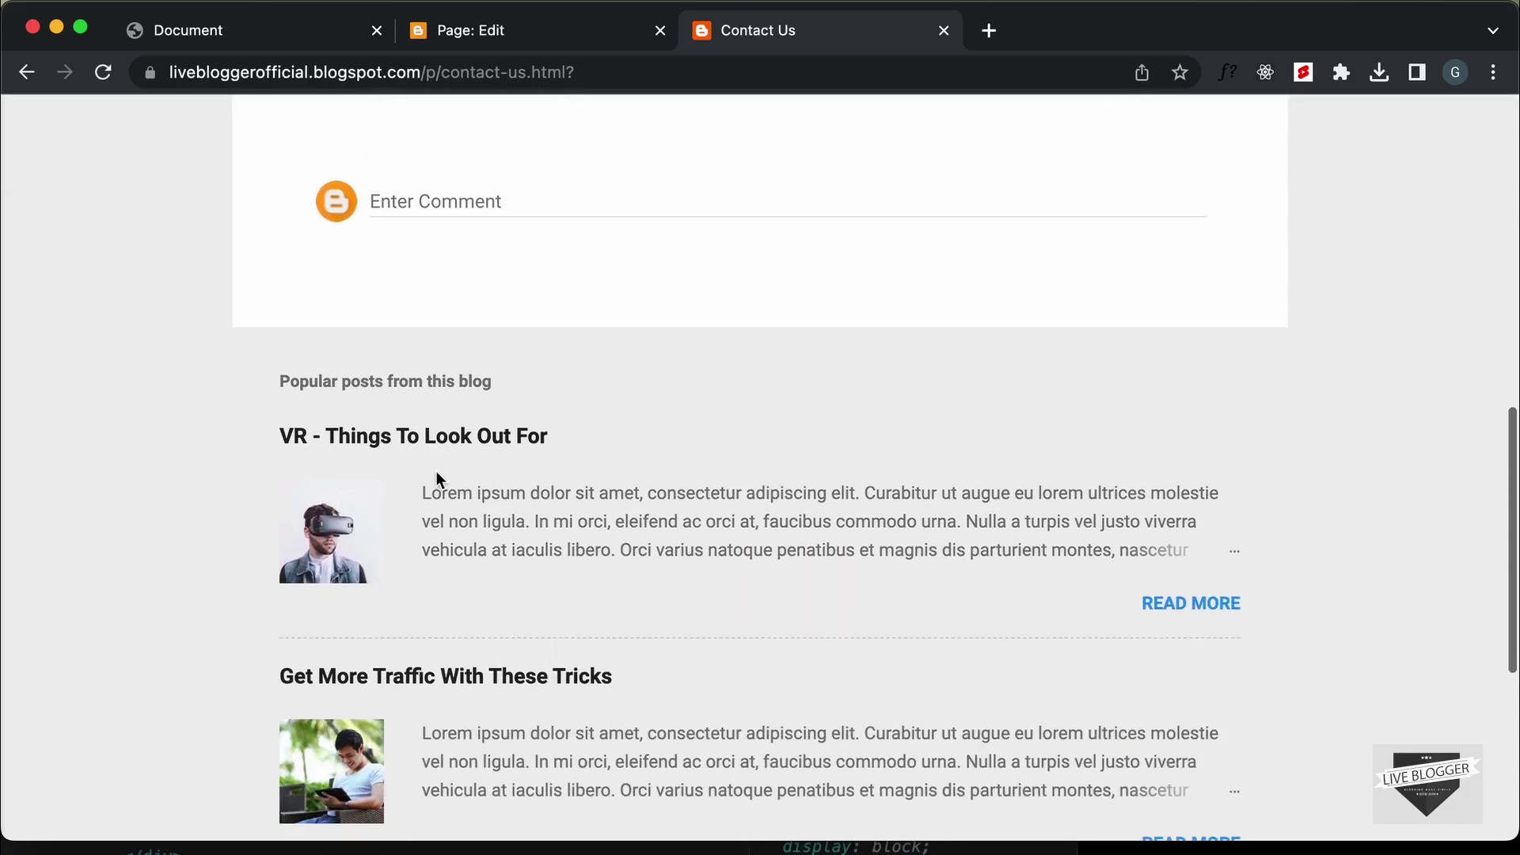
scroll(516, 560, up, 10)
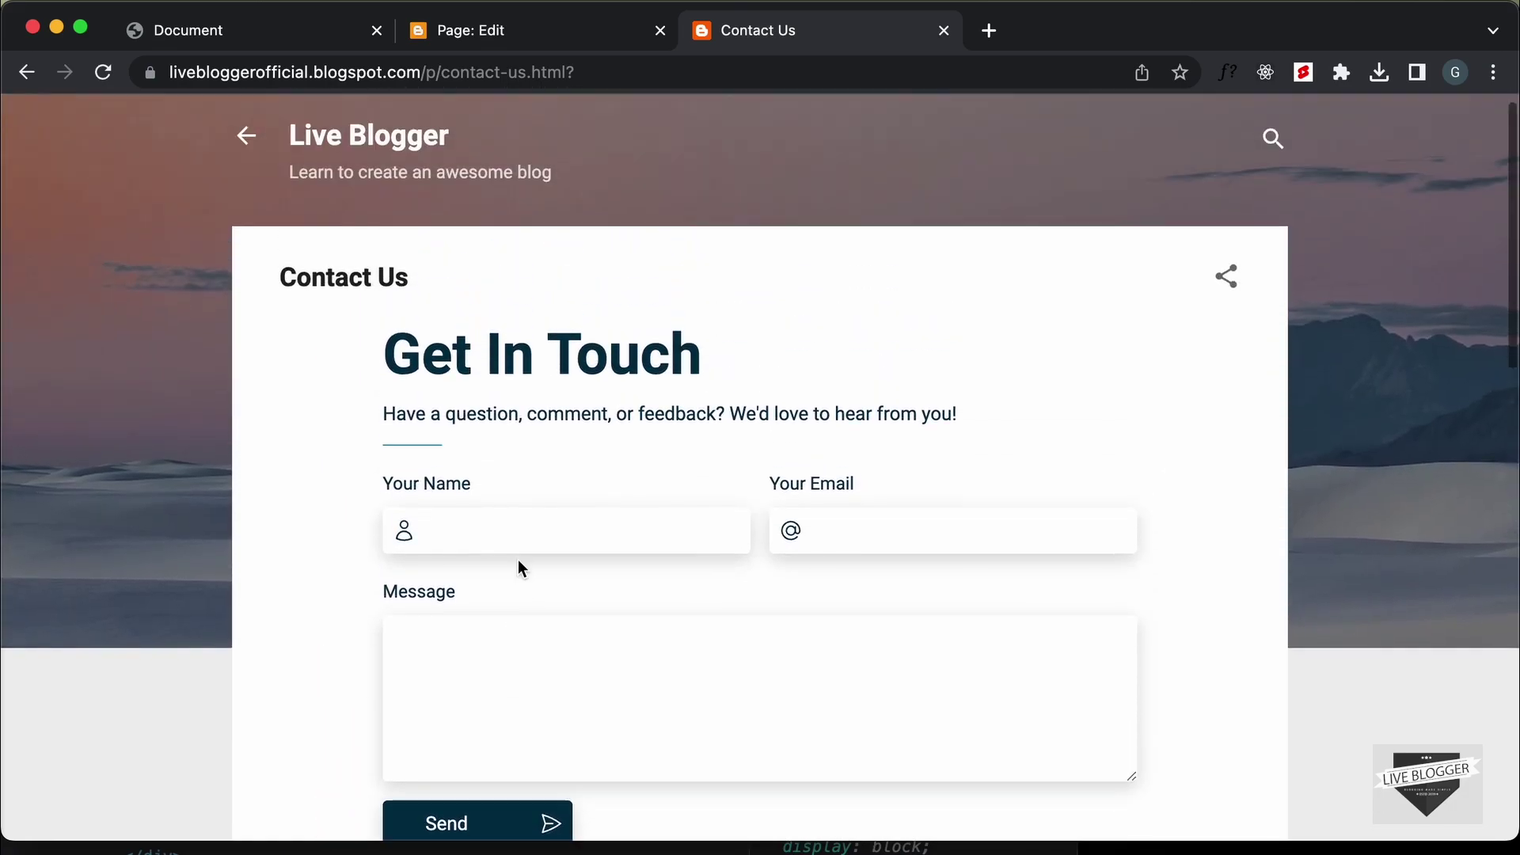
scroll(518, 559, down, 7)
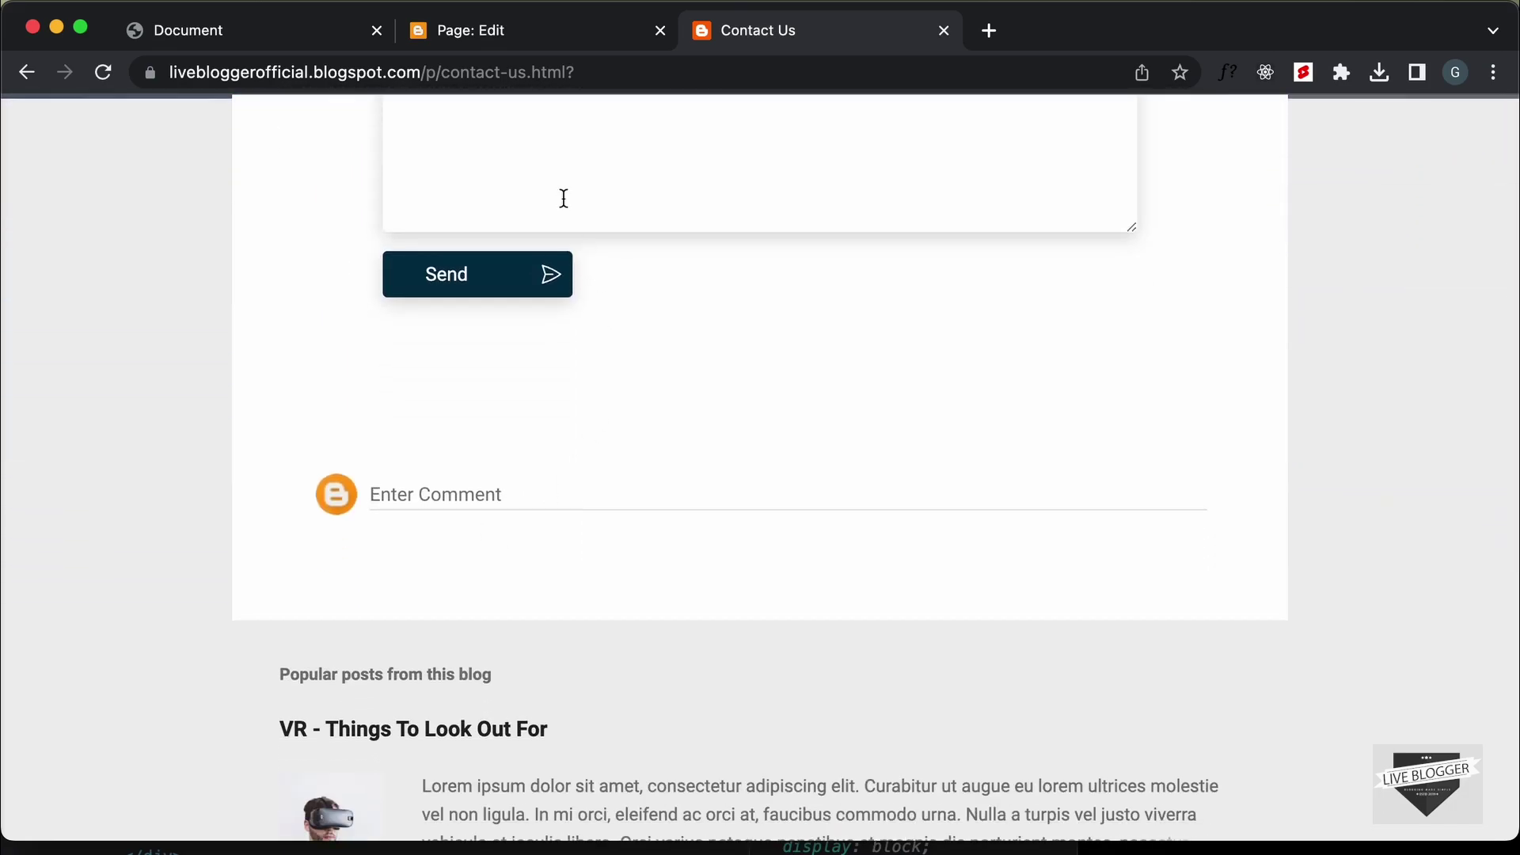
Set the page's reader comments to 'Do not allow, hide existing' and update the page
click(515, 31)
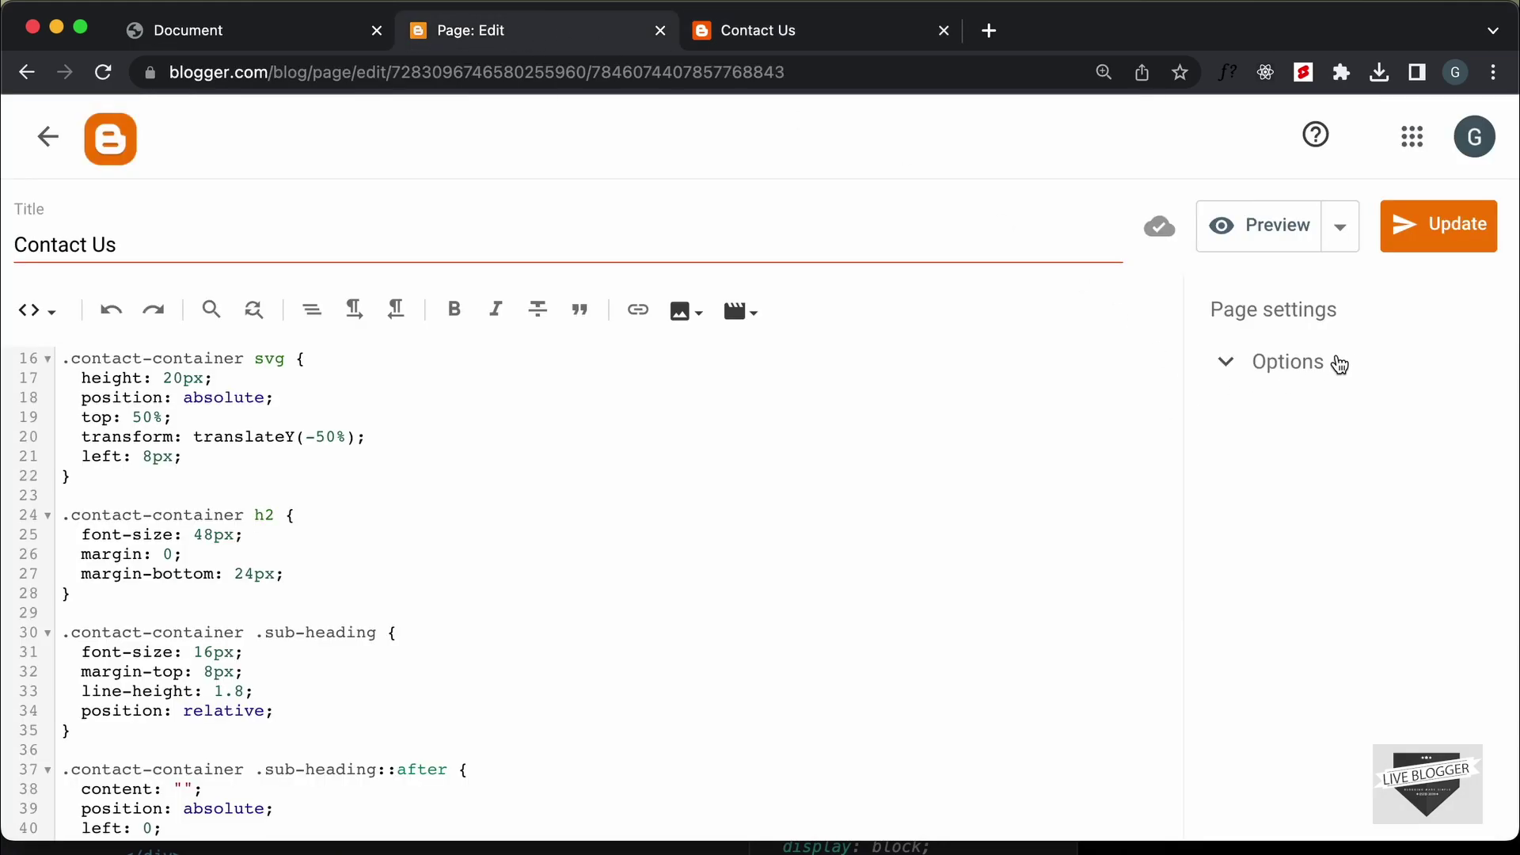
click(1300, 374)
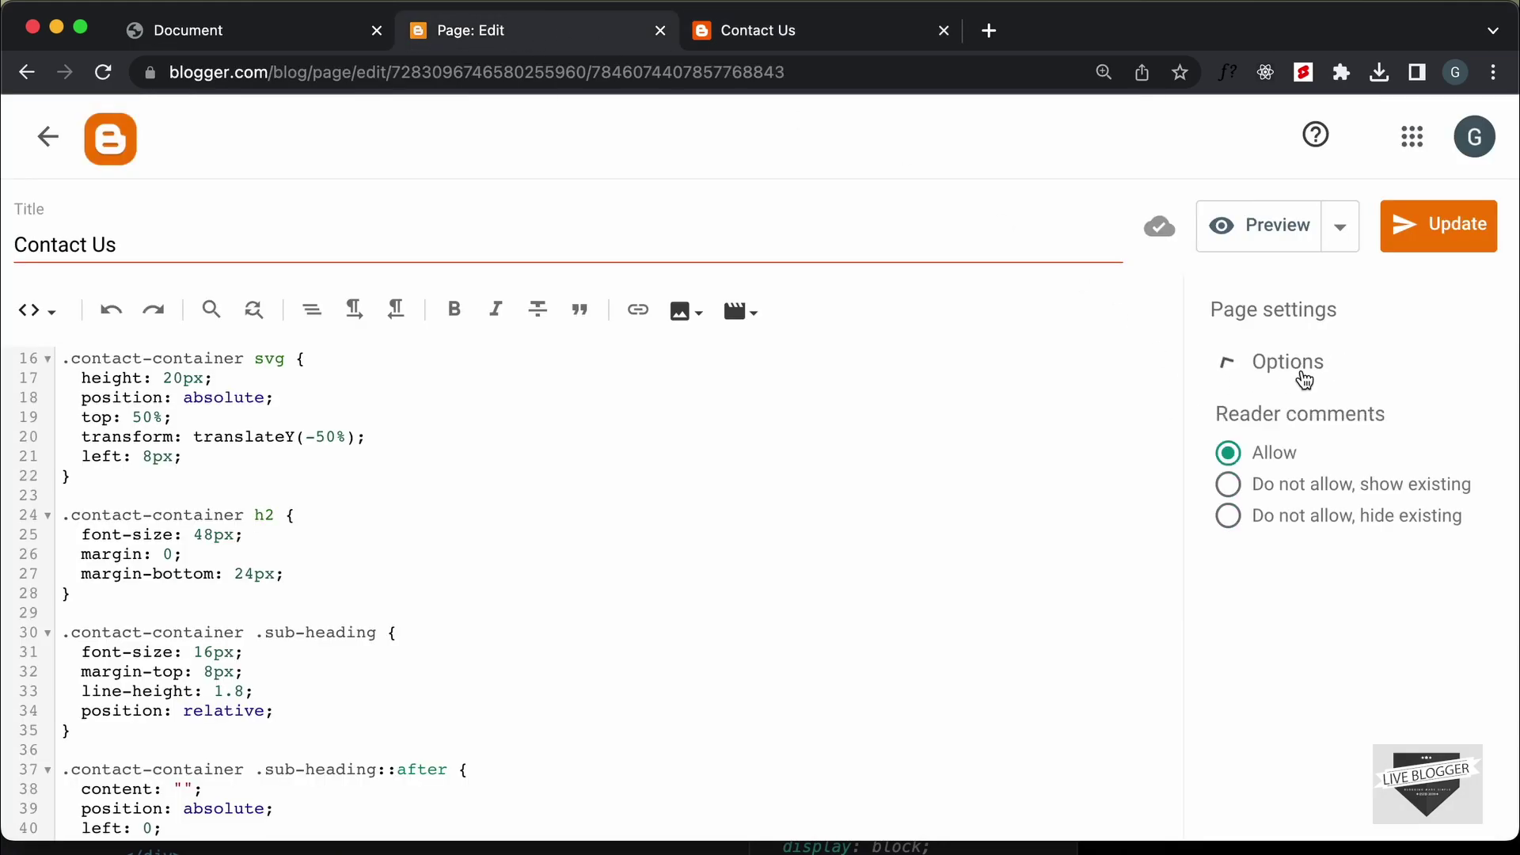
click(1318, 514)
click(1461, 226)
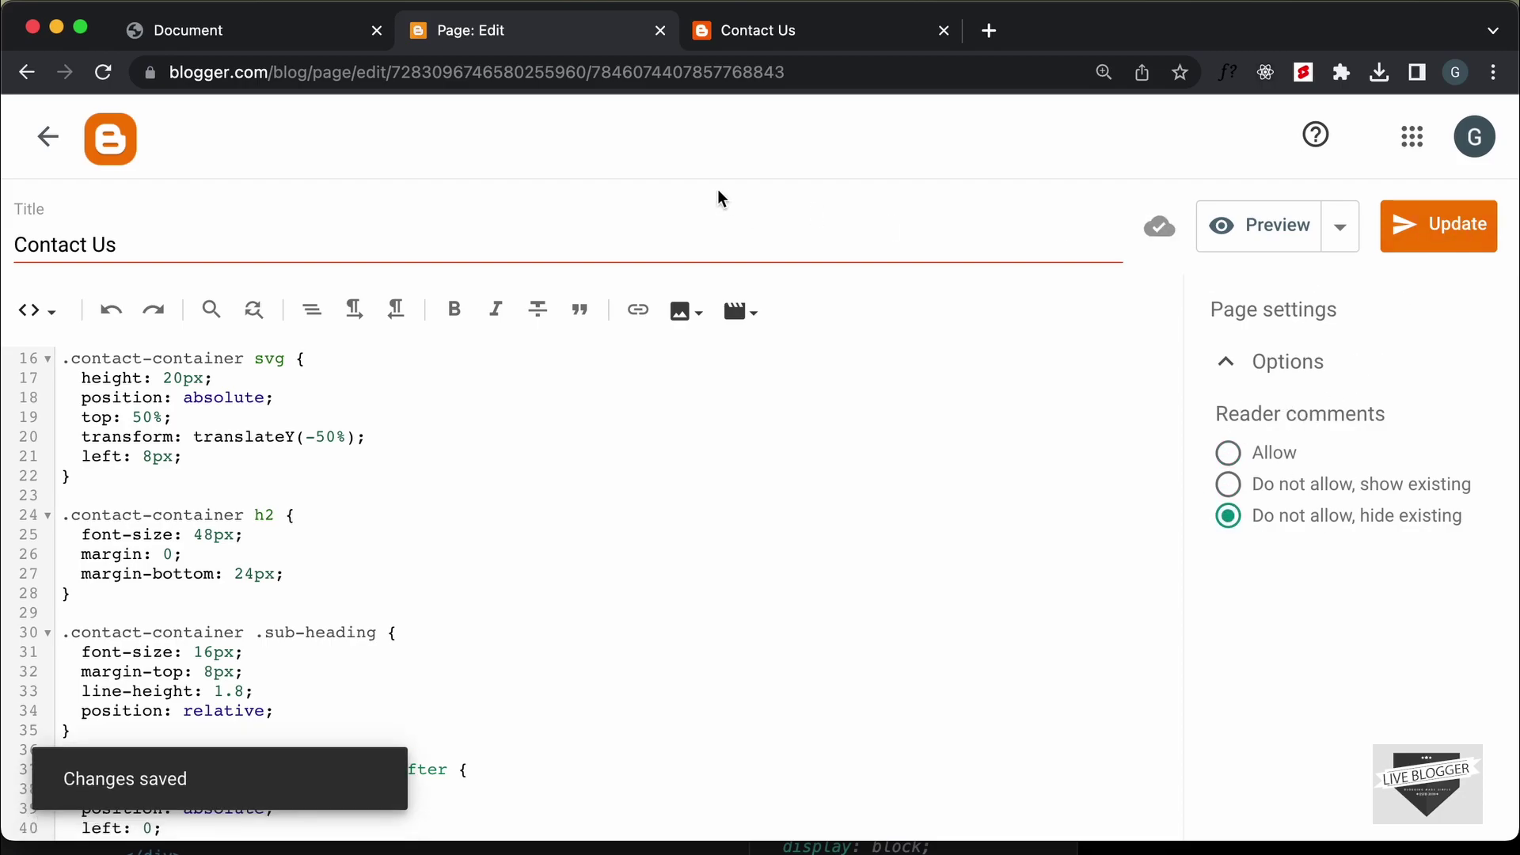
Reload the live Contact Us page to confirm the comment box is gone
click(691, 36)
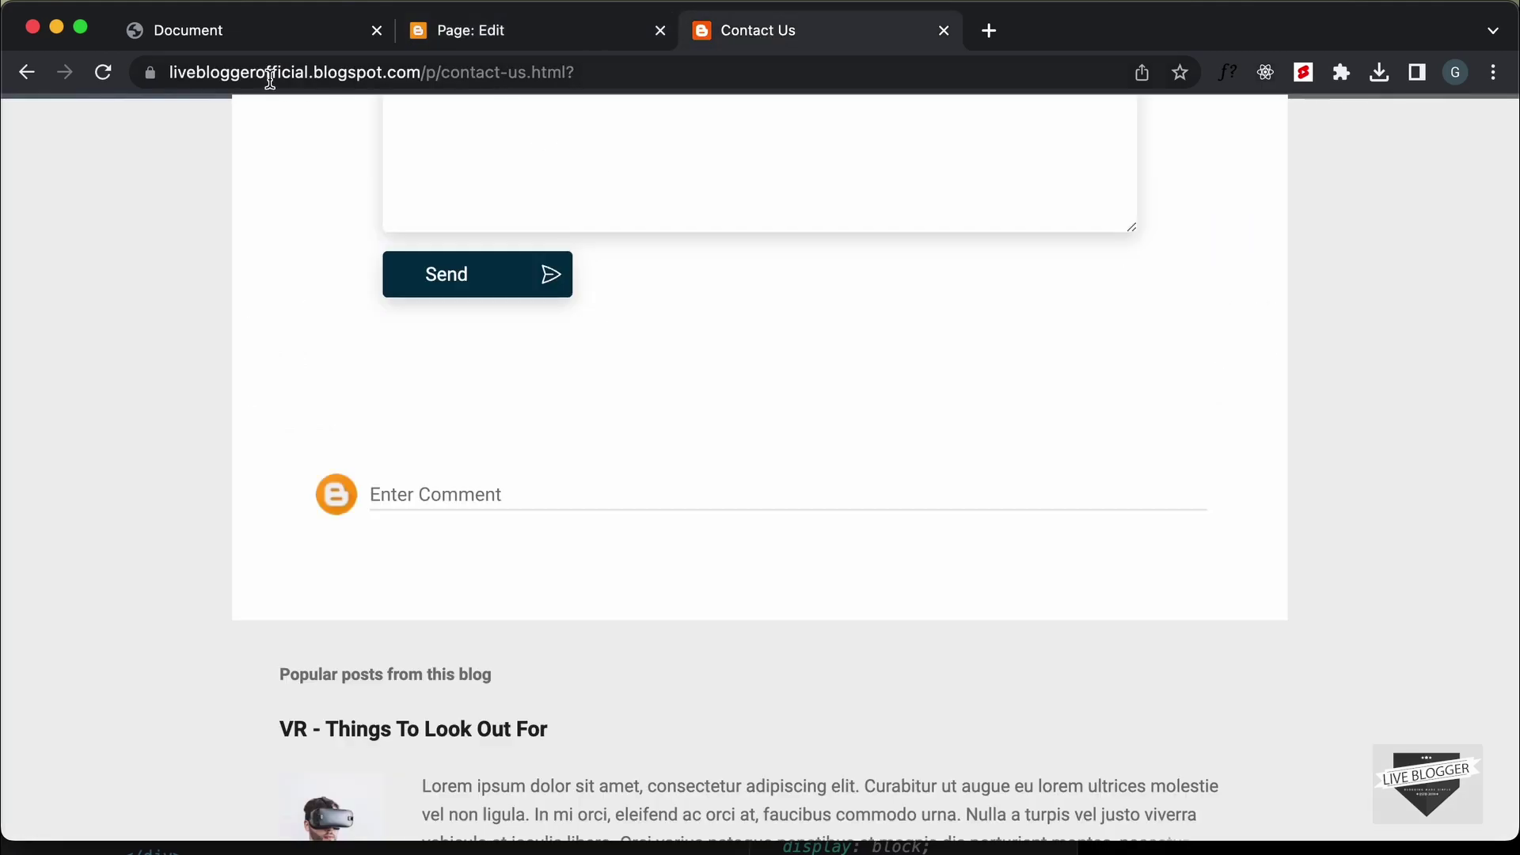
click(104, 73)
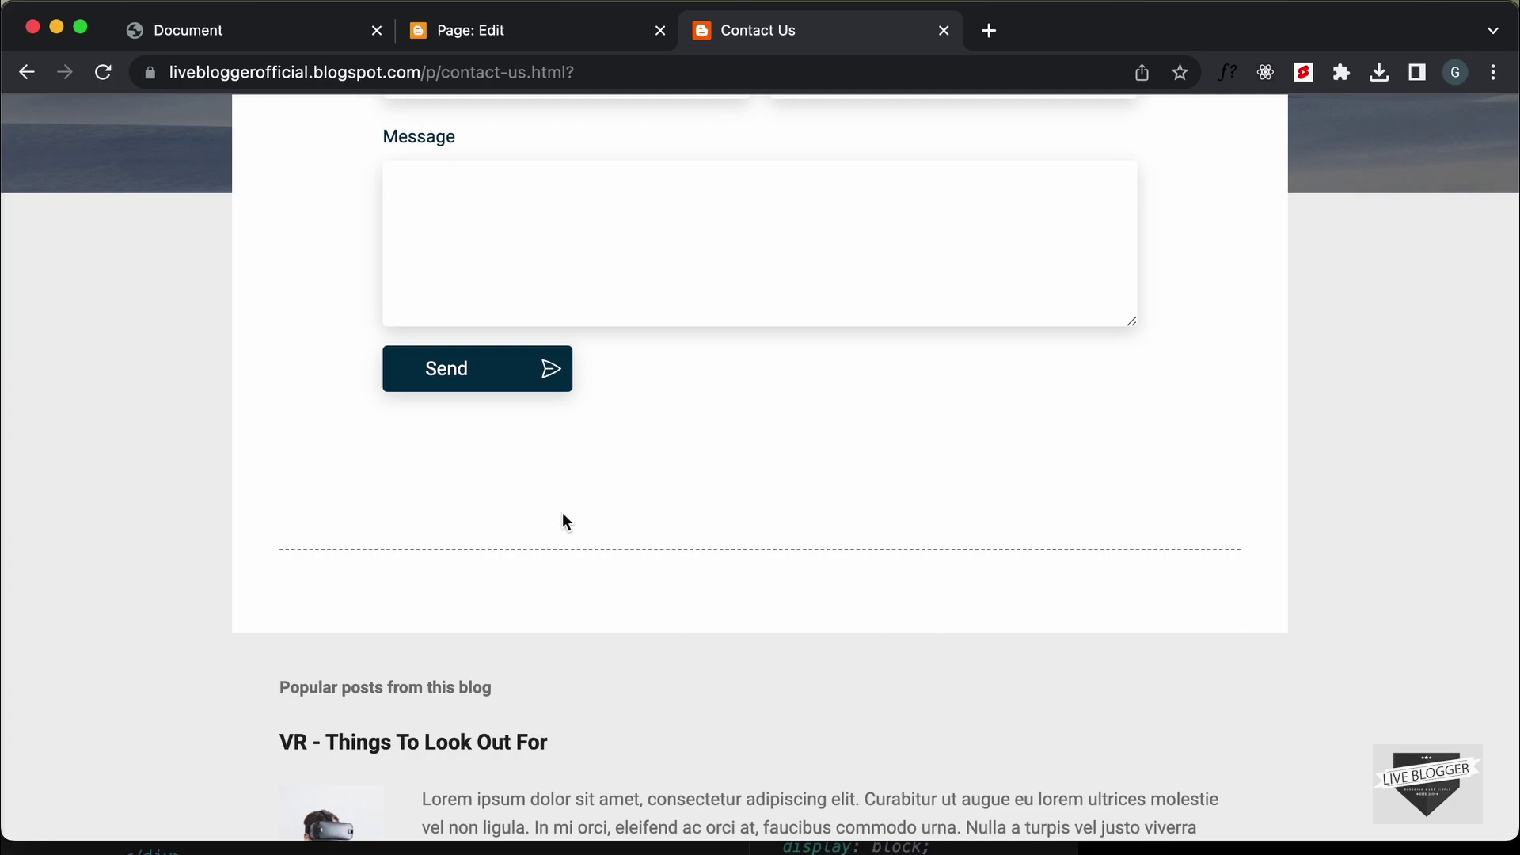
scroll(567, 521, up, 6)
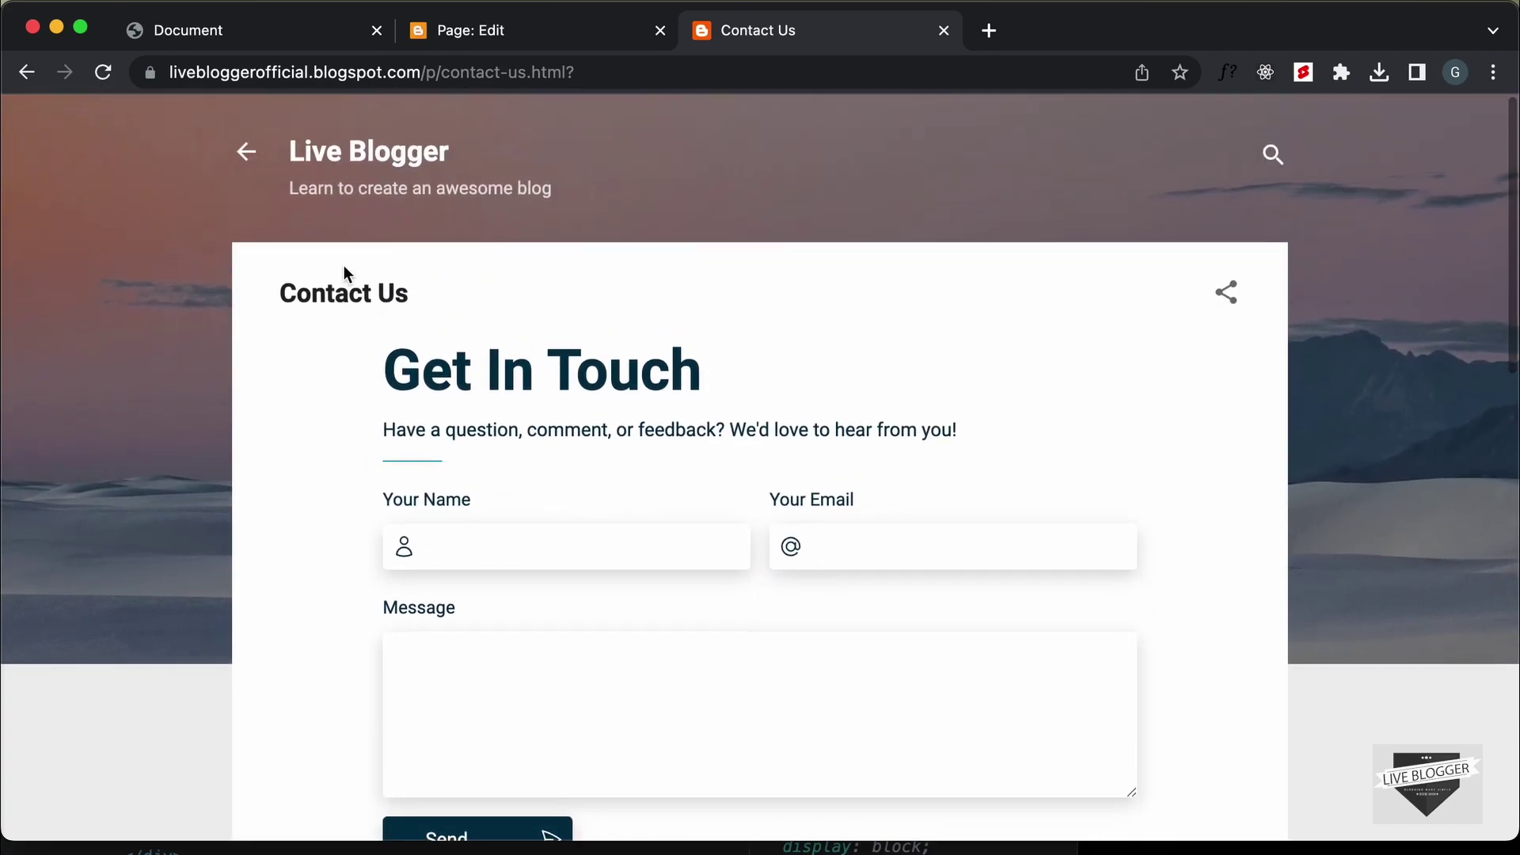
Inspect the Contact Us page title's HTML element in developer tools
right_click(345, 287)
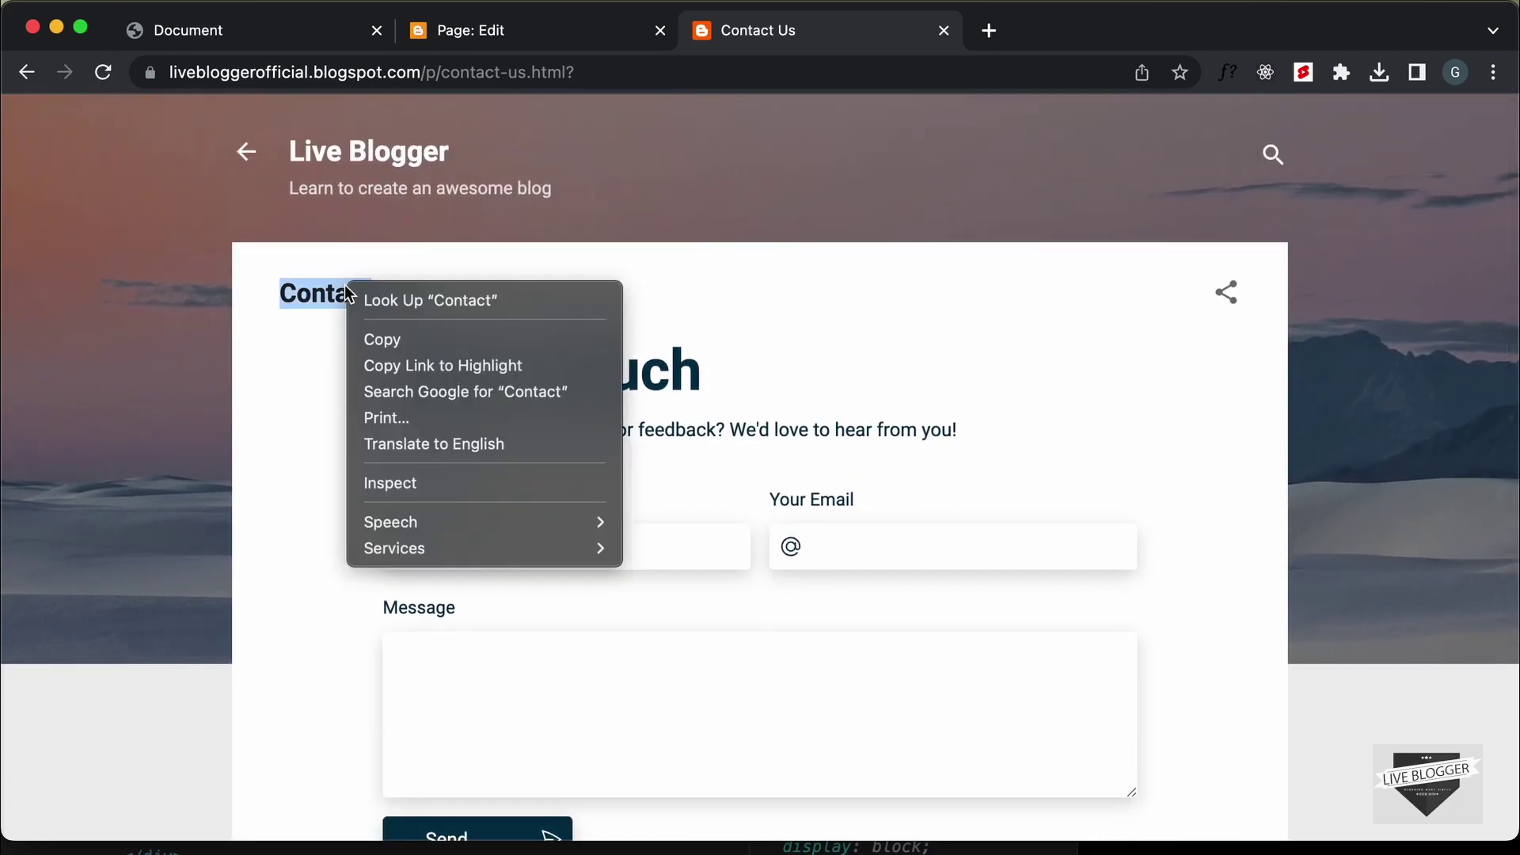
click(451, 481)
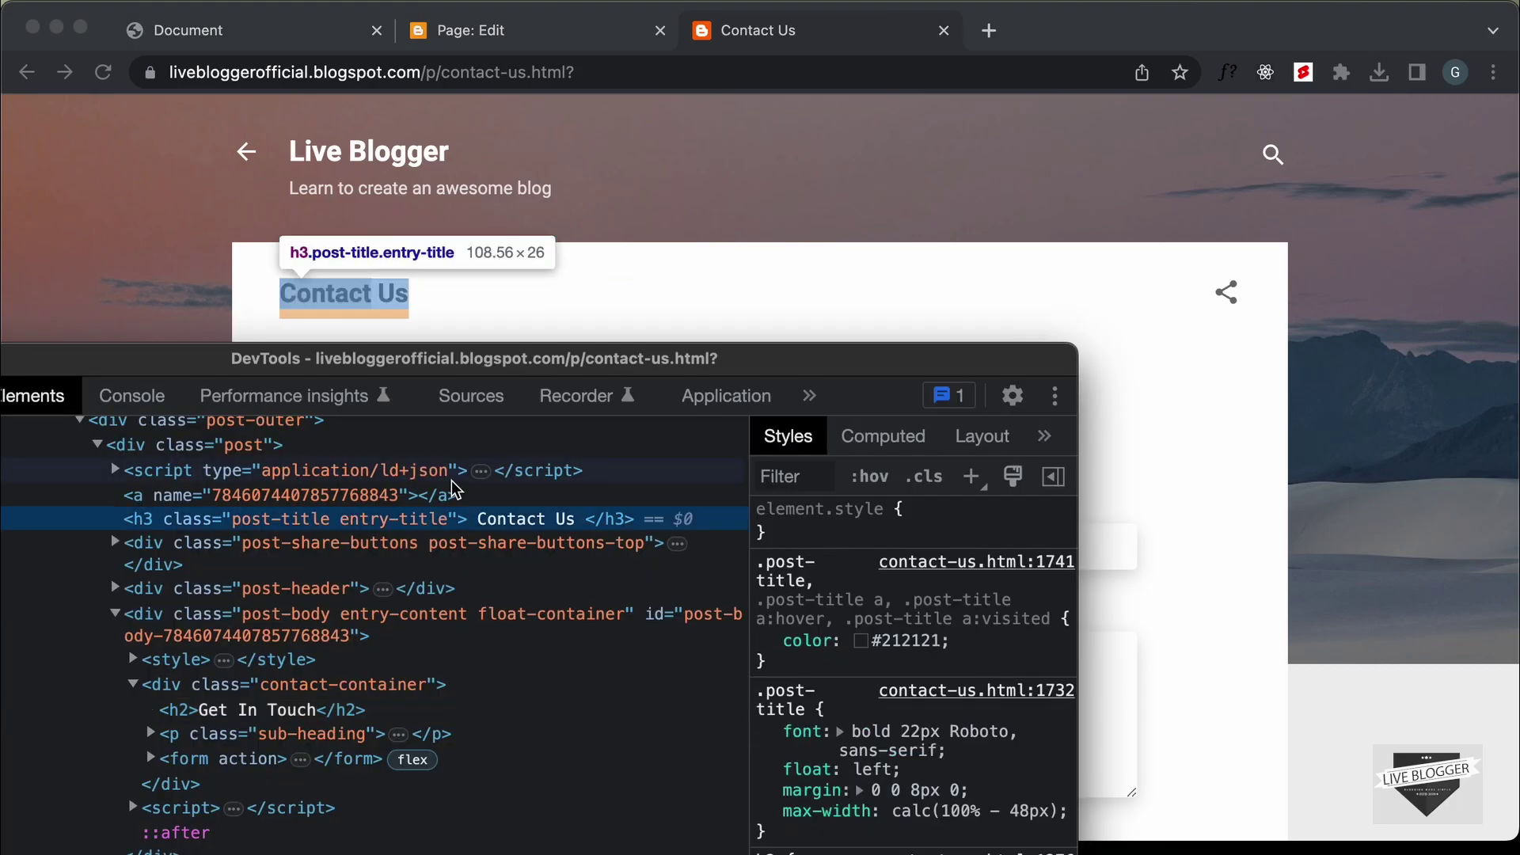
drag(475, 362, 936, 454)
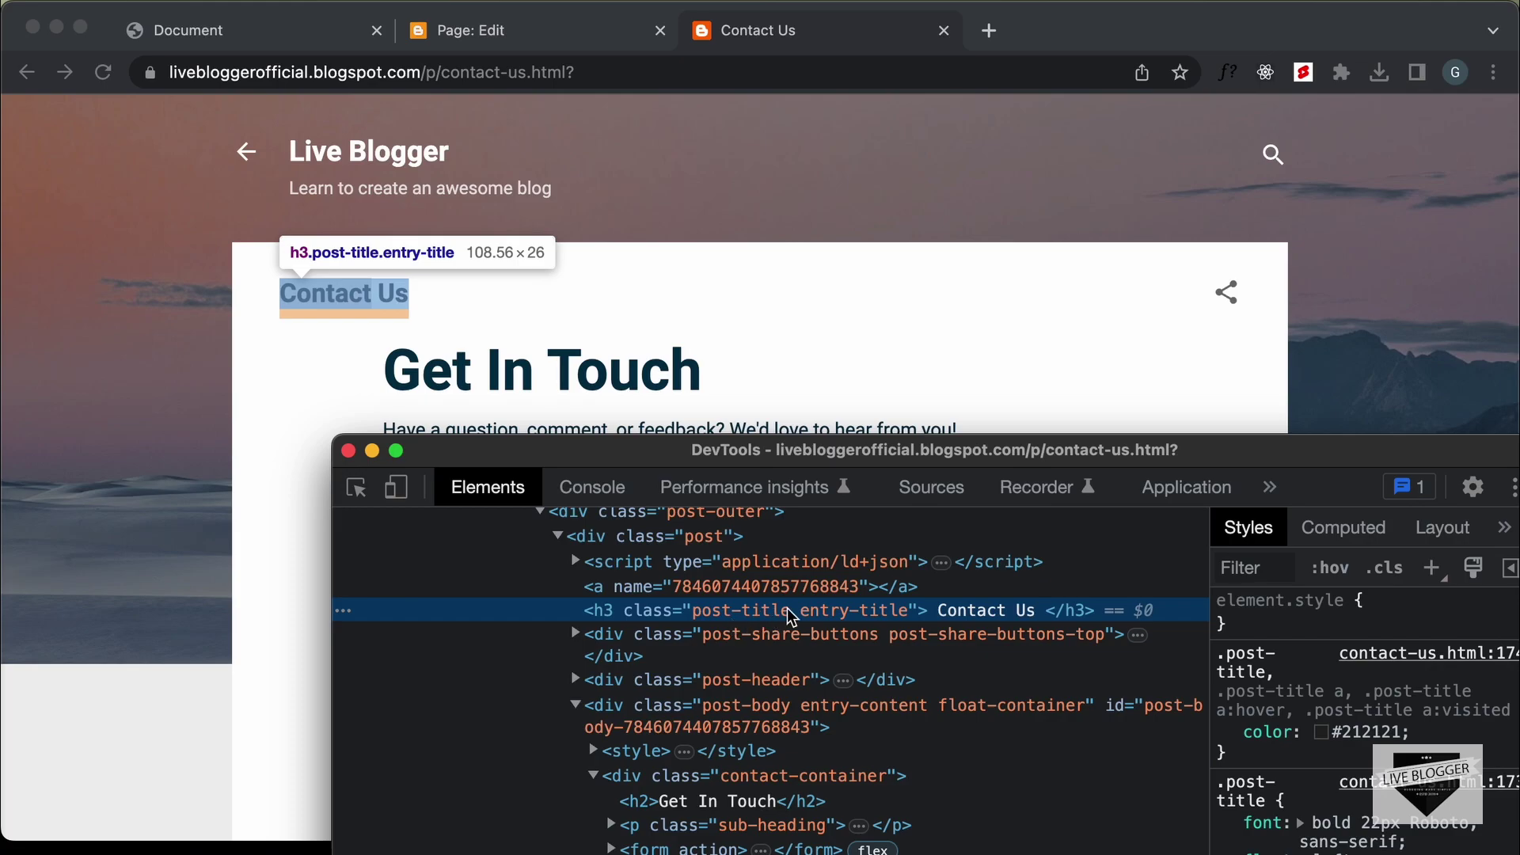
Add a '.post-title,' selector line directly under the <style> tag
click(520, 31)
scroll(408, 457, up, 5)
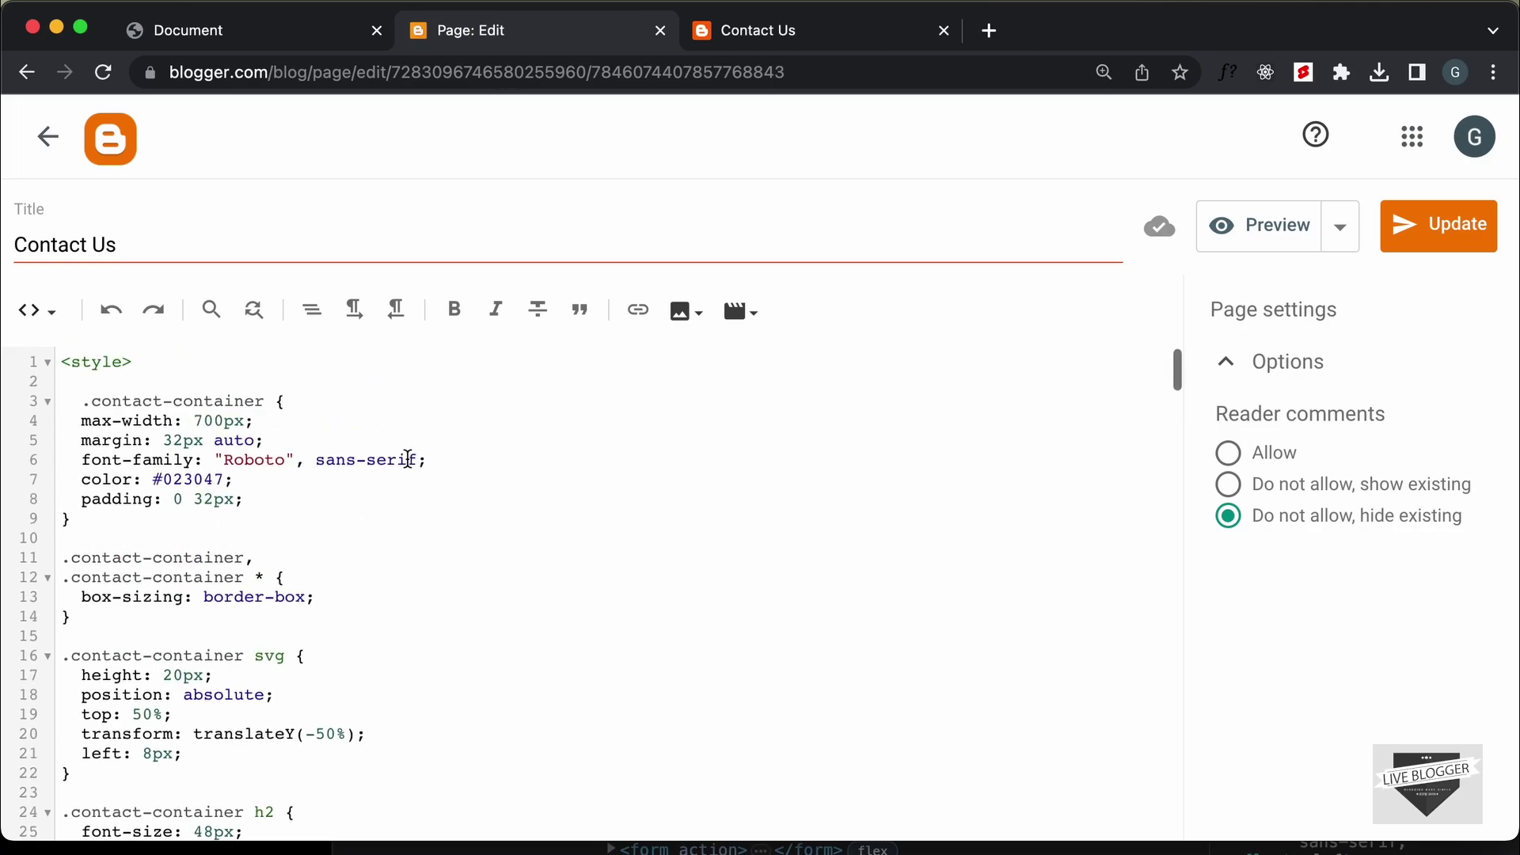
click(196, 369)
key(Return)
key(Return)
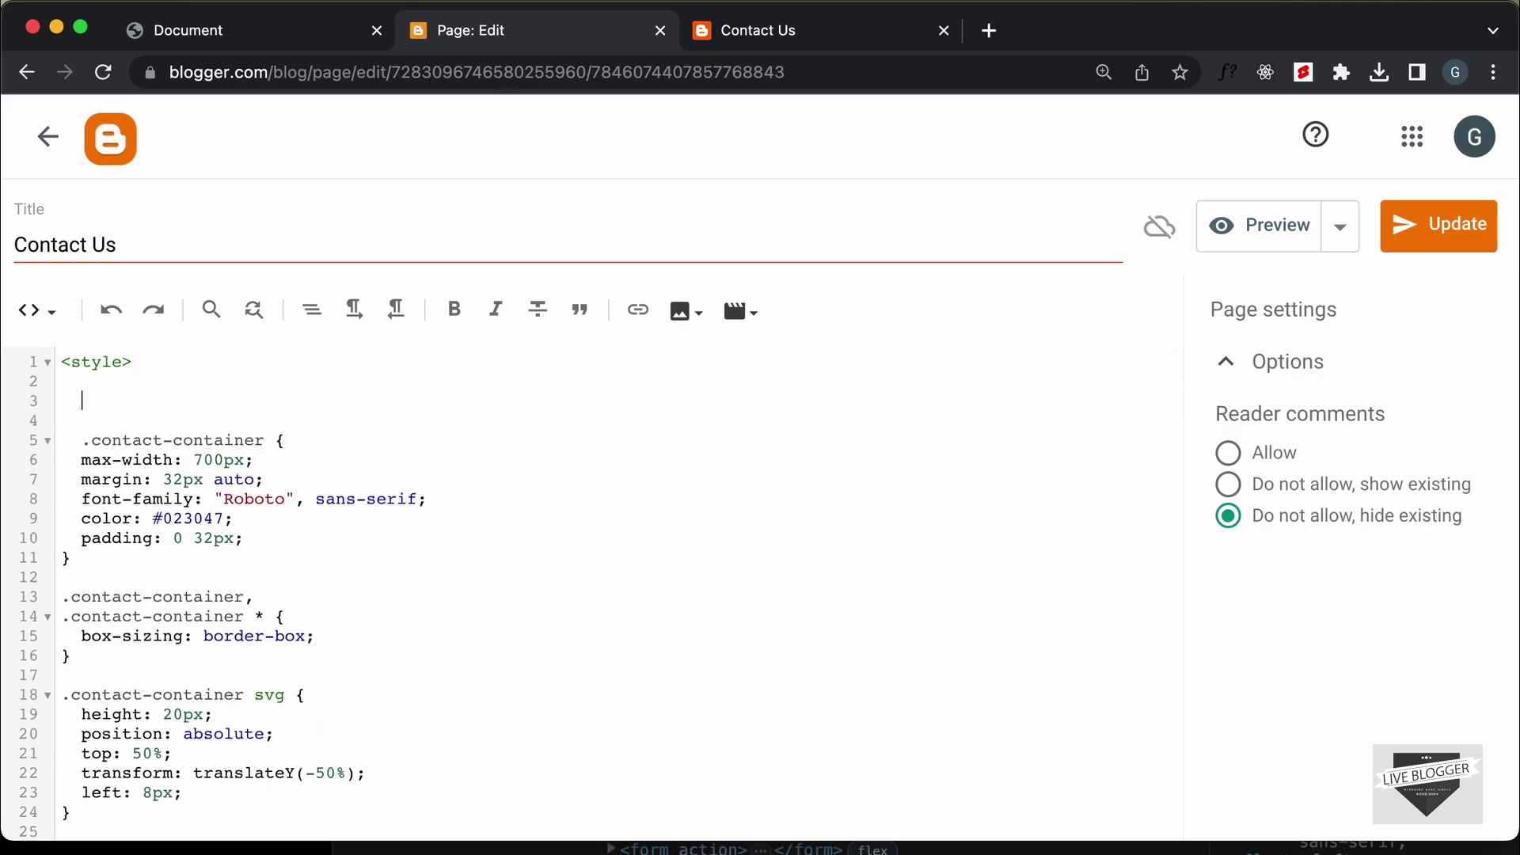
key(BackSpace)
key(BackSpace)
text(.post-title,)
key(Return)
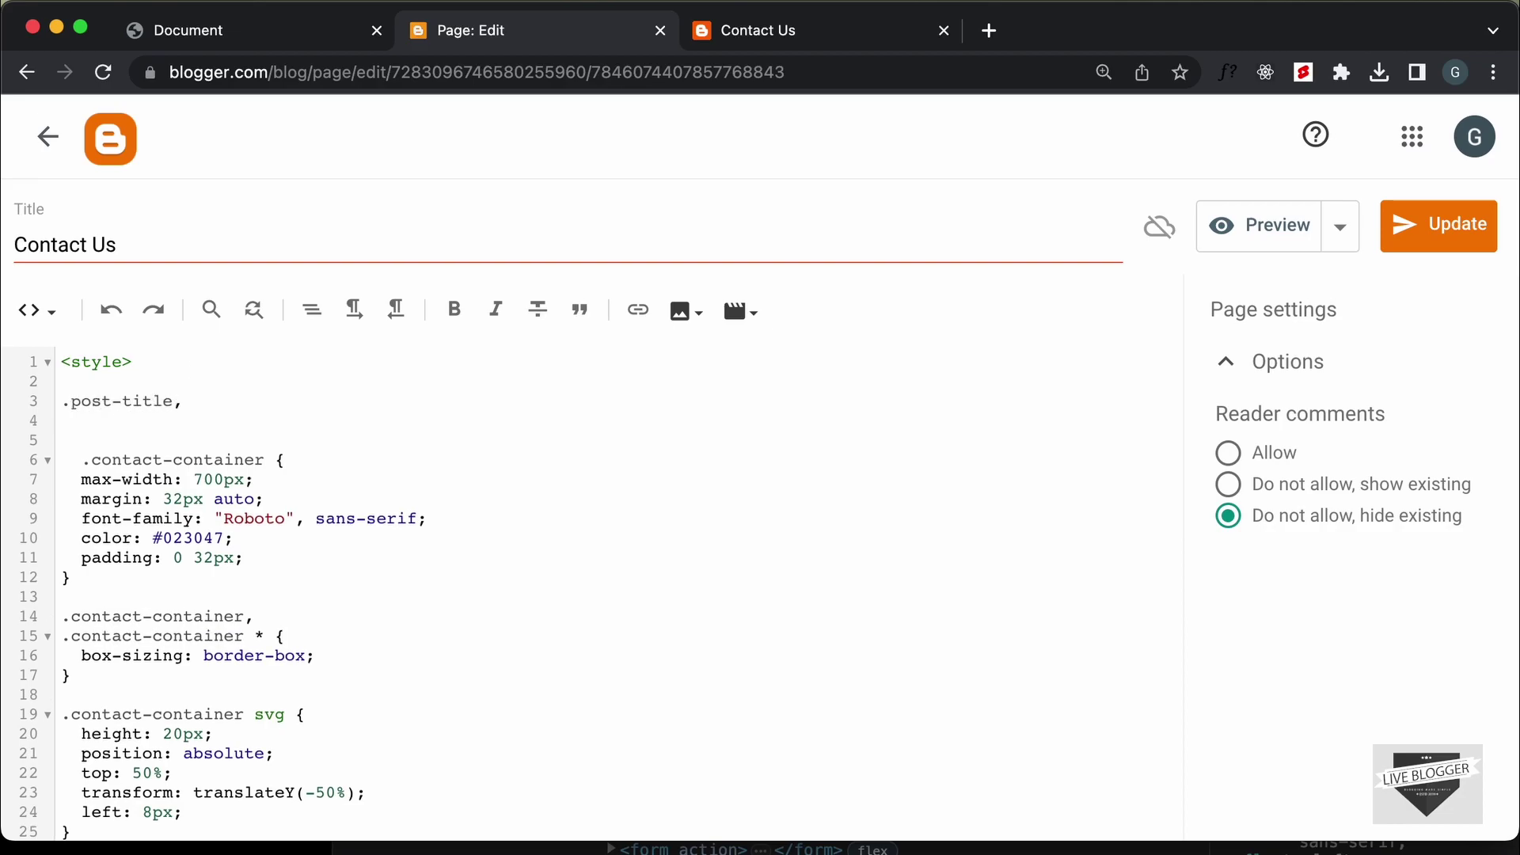
click(834, 40)
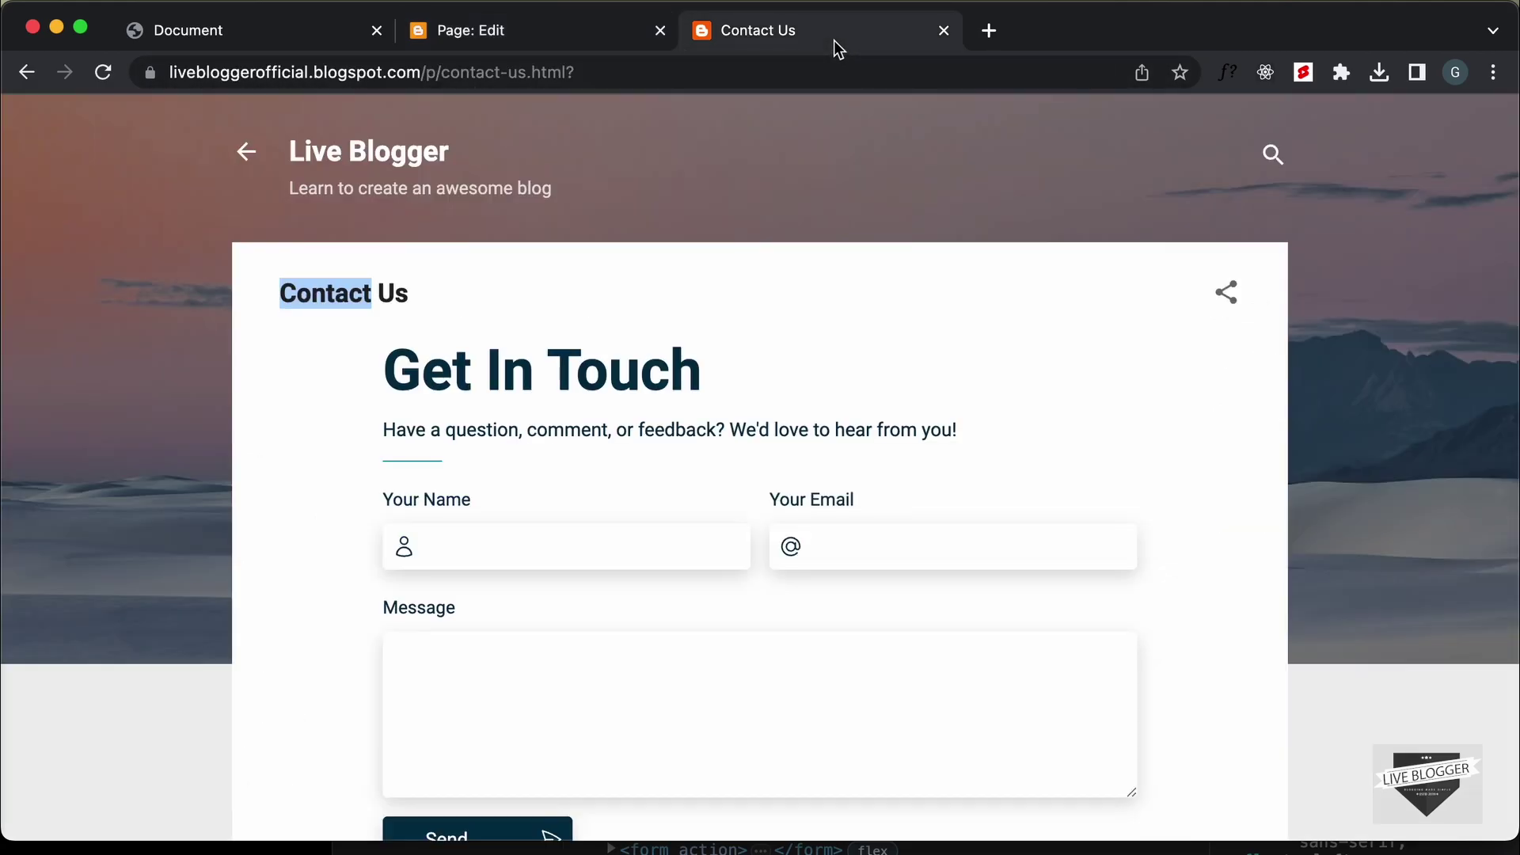
Inspect the share icon and copy its post-share-buttons class name
right_click(1233, 291)
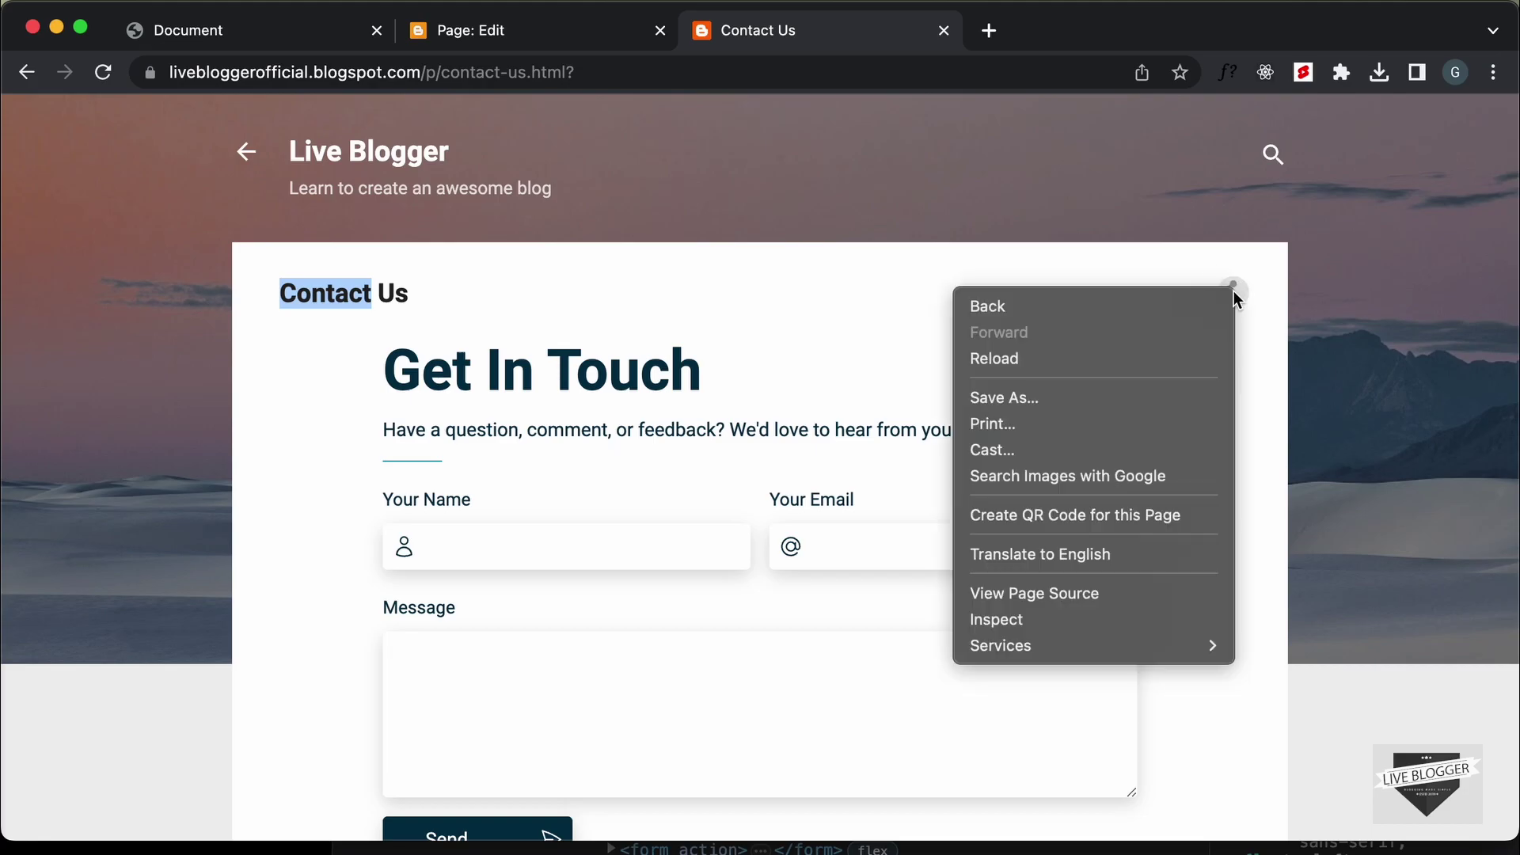
click(1101, 617)
drag(802, 455, 619, 296)
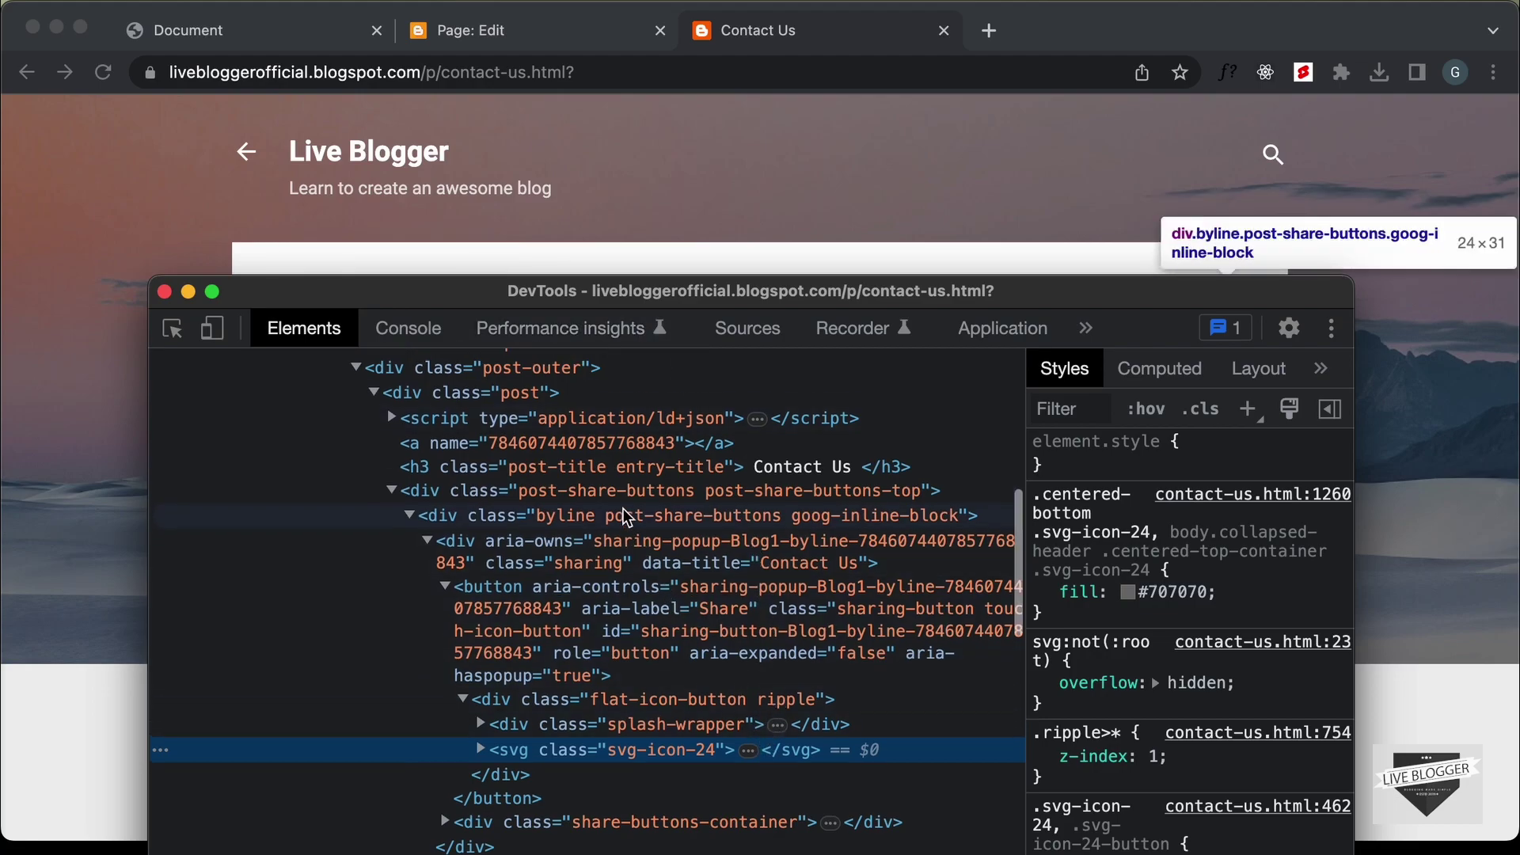
scroll(558, 516, up, 1)
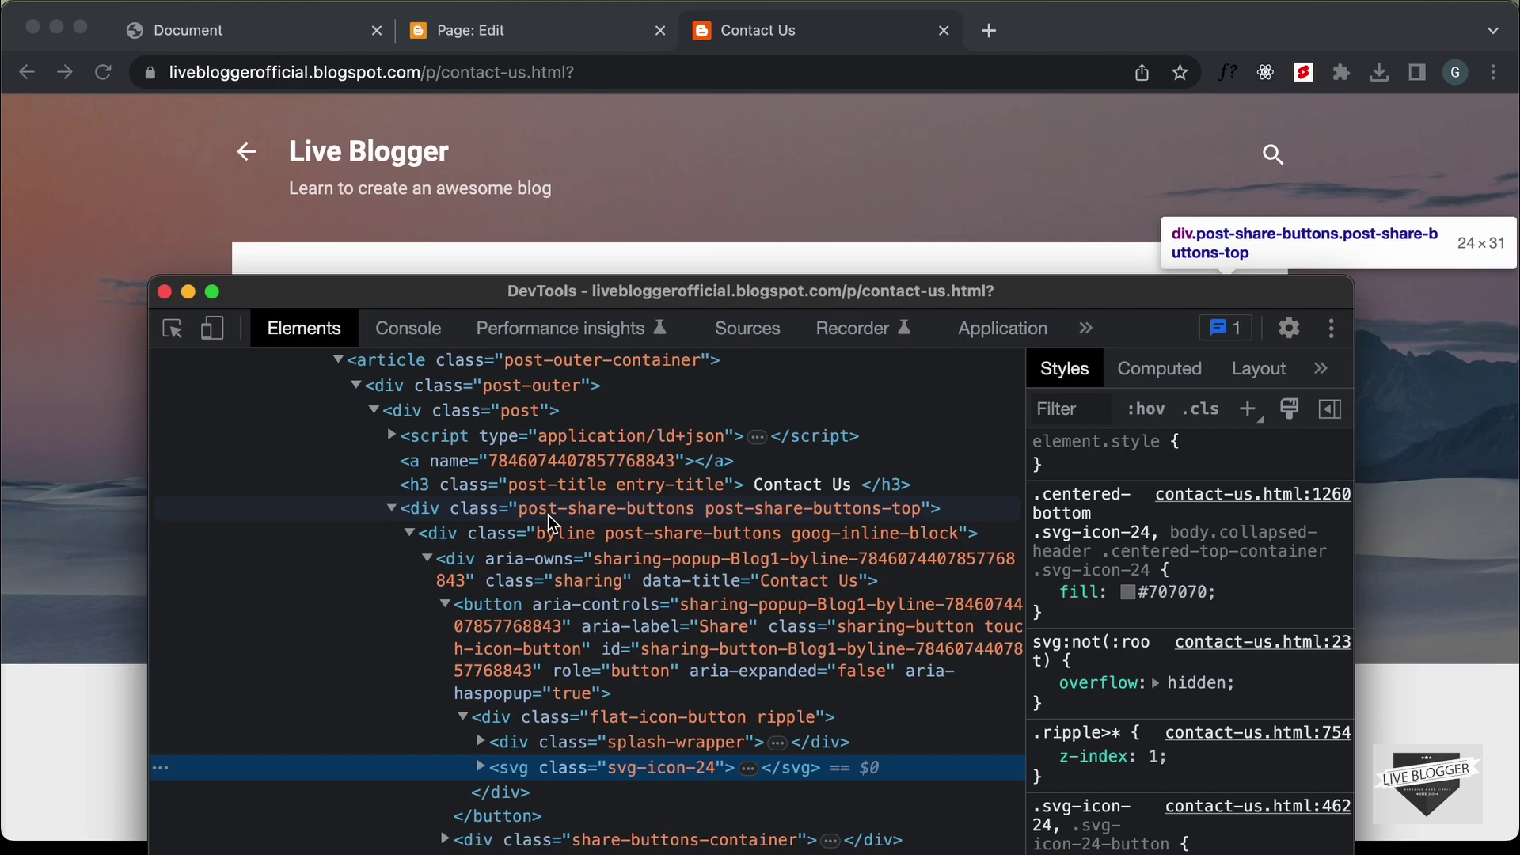
click(629, 515)
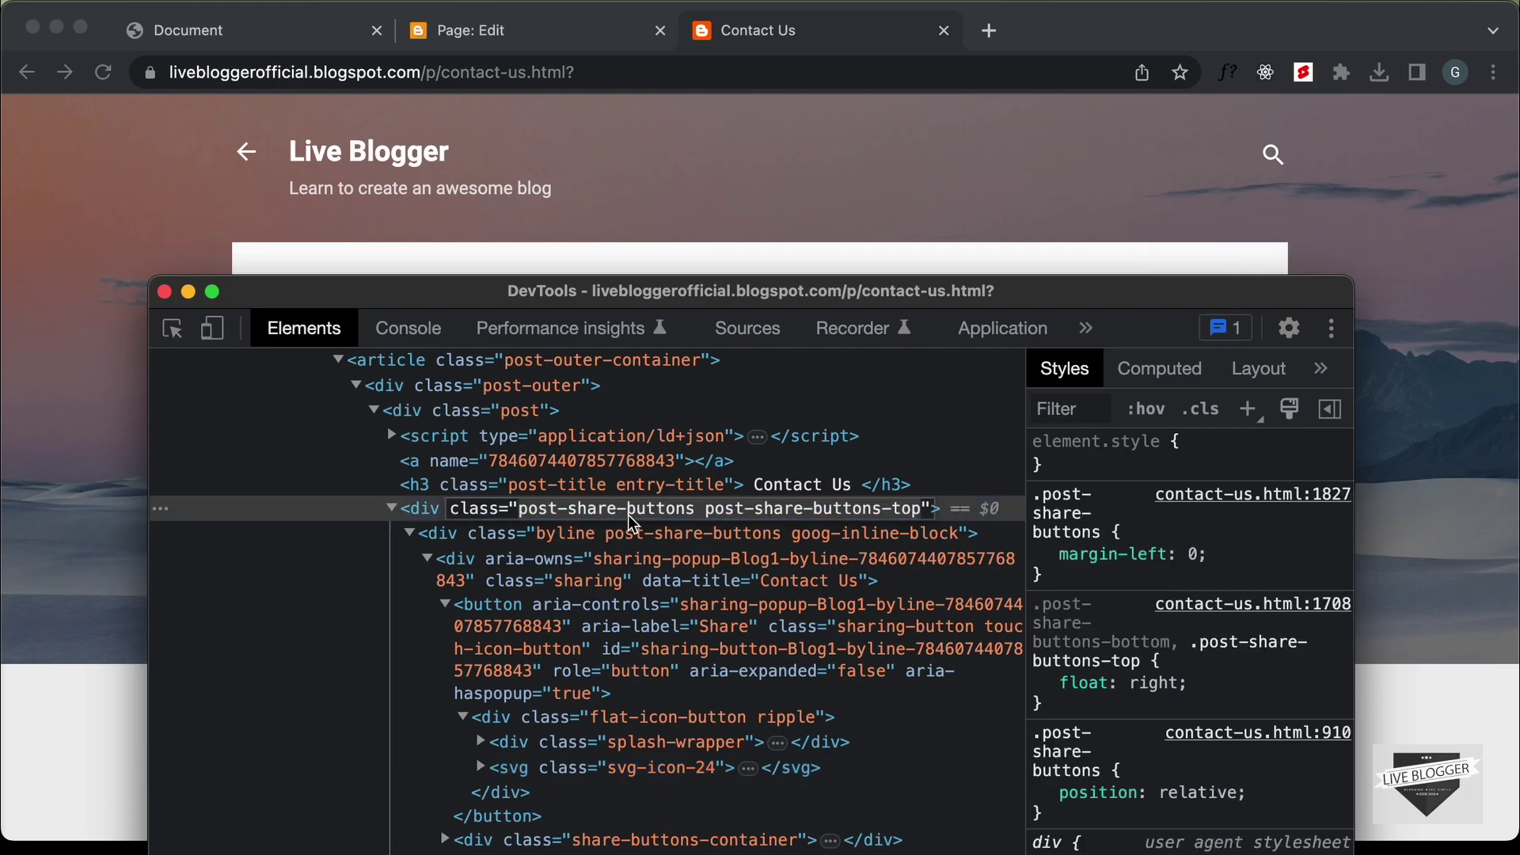
click(694, 514)
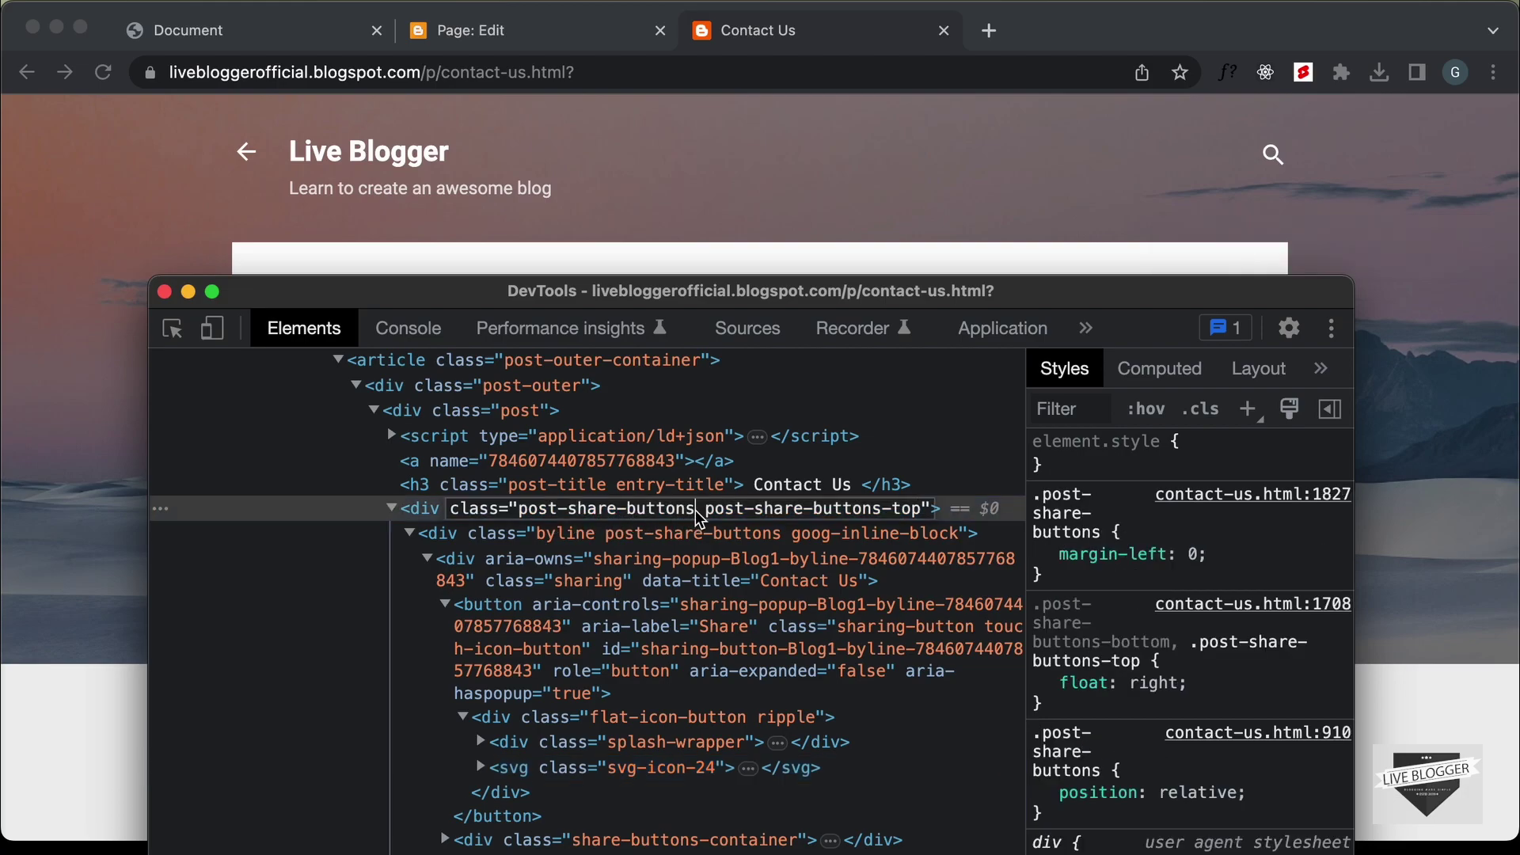
drag(695, 510, 526, 515)
key(super+c)
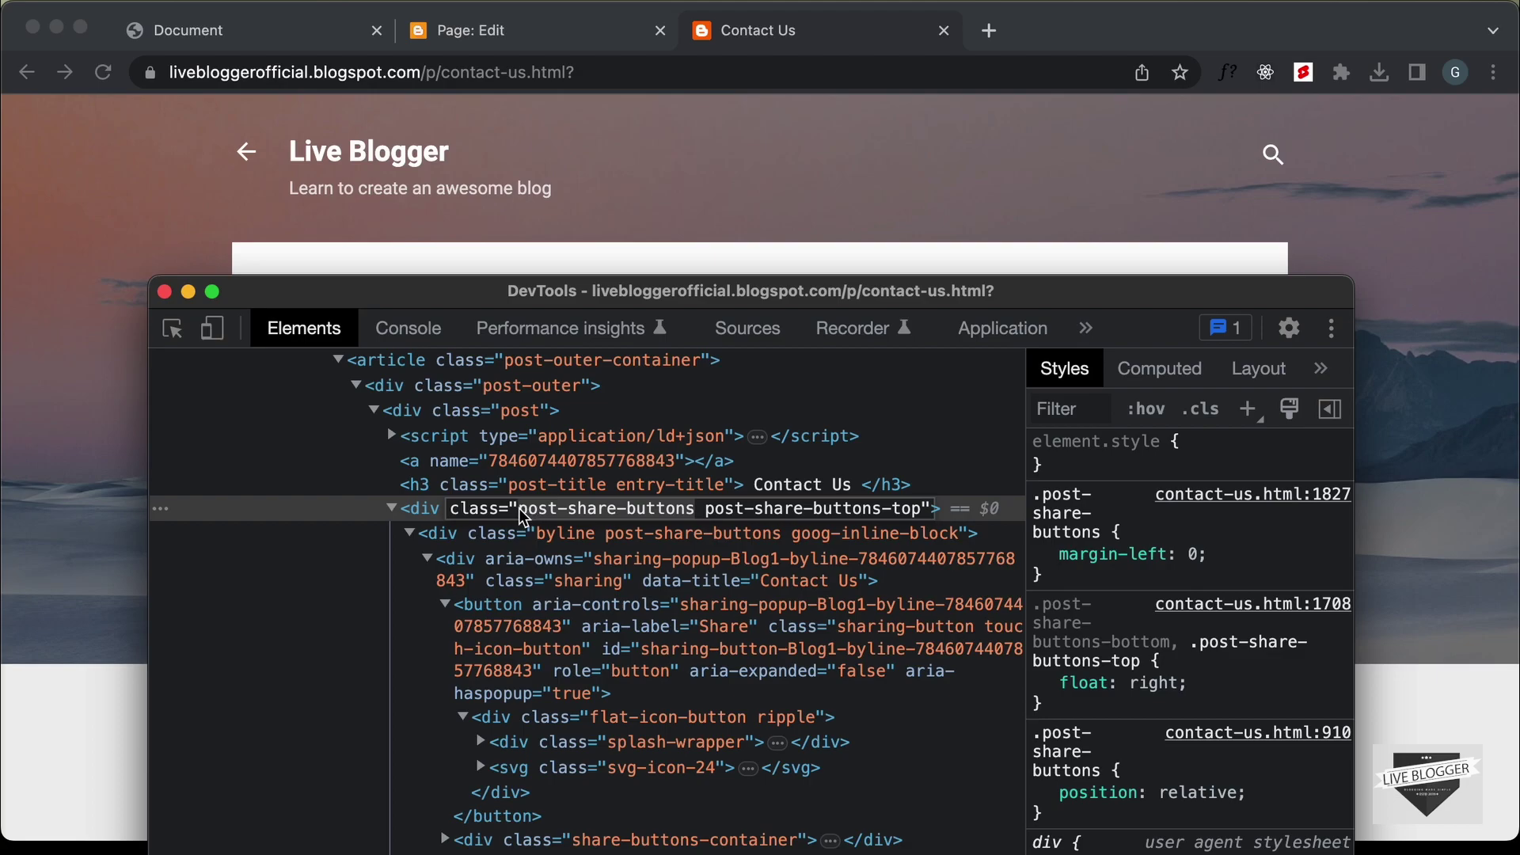
Paste it on line 4 as '.post-share-buttons,' followed by a new line
click(559, 32)
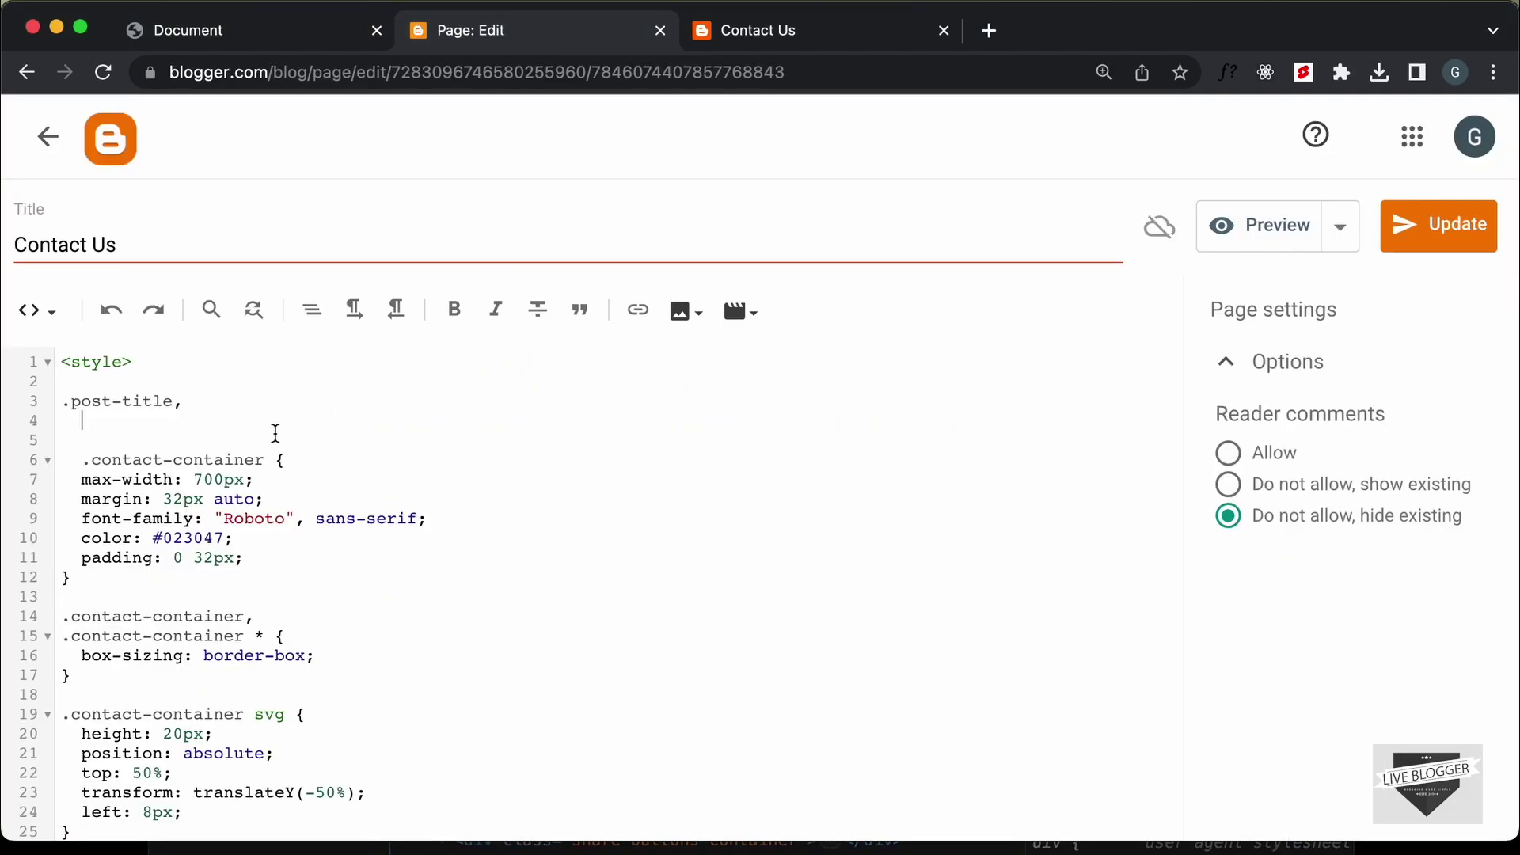
key(super+v)
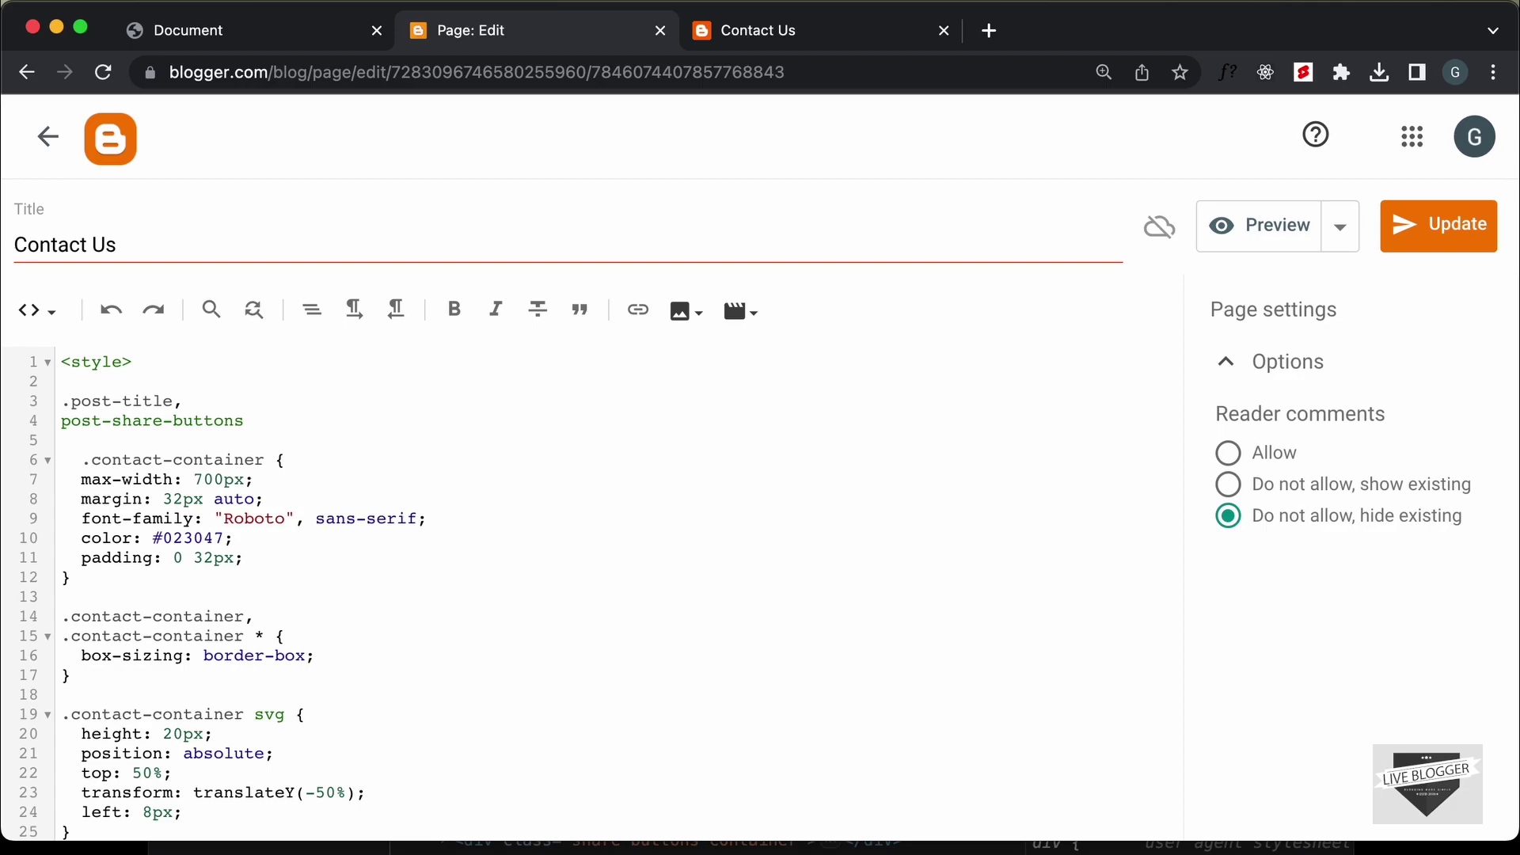
key(super+Left)
text(.)
key(super+Right)
text(,)
key(Return)
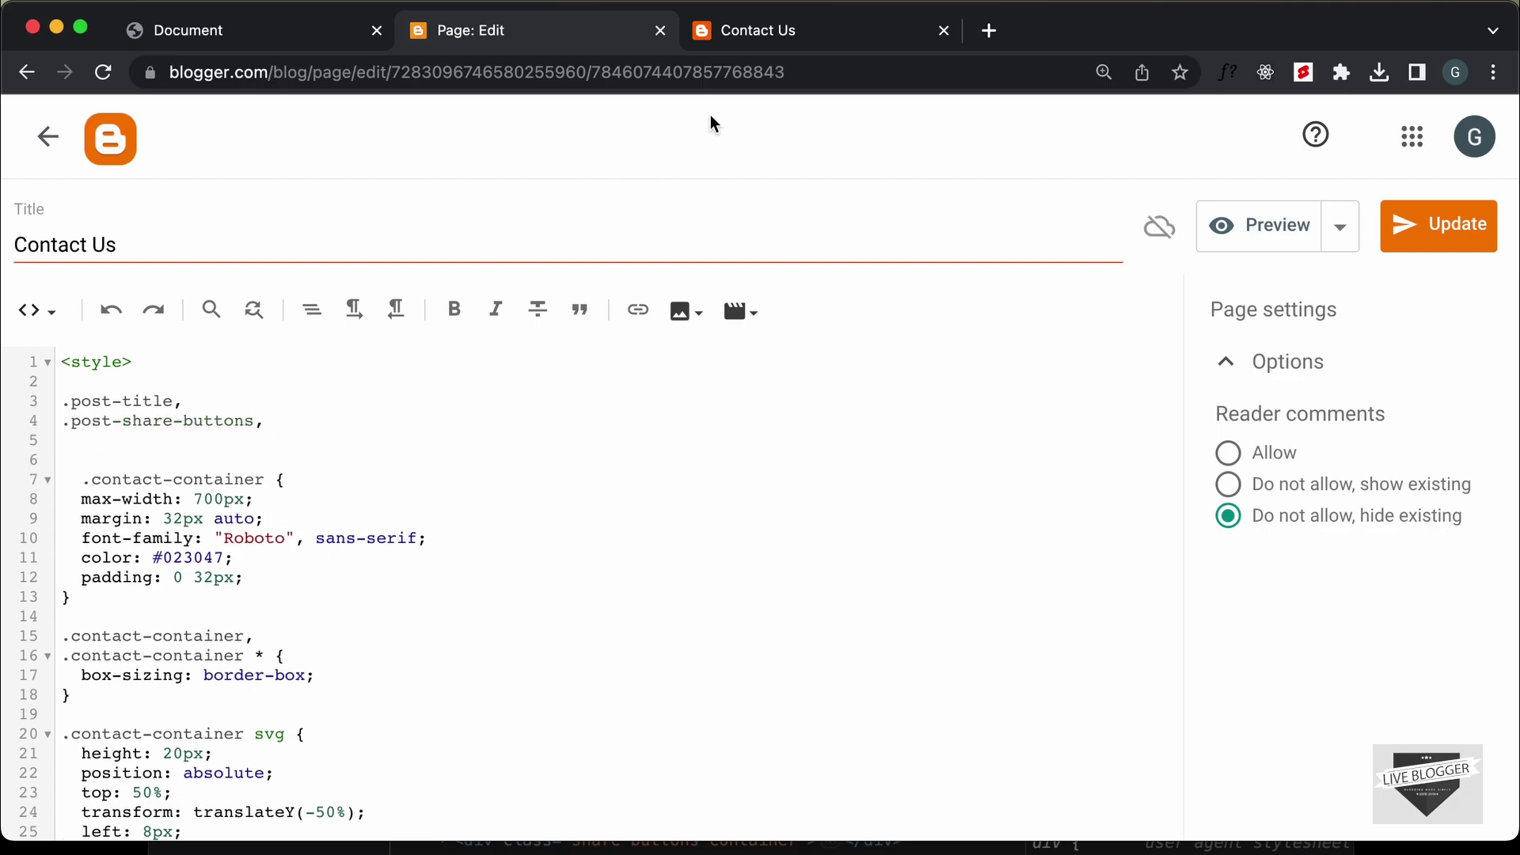
click(782, 49)
scroll(668, 350, down, 9)
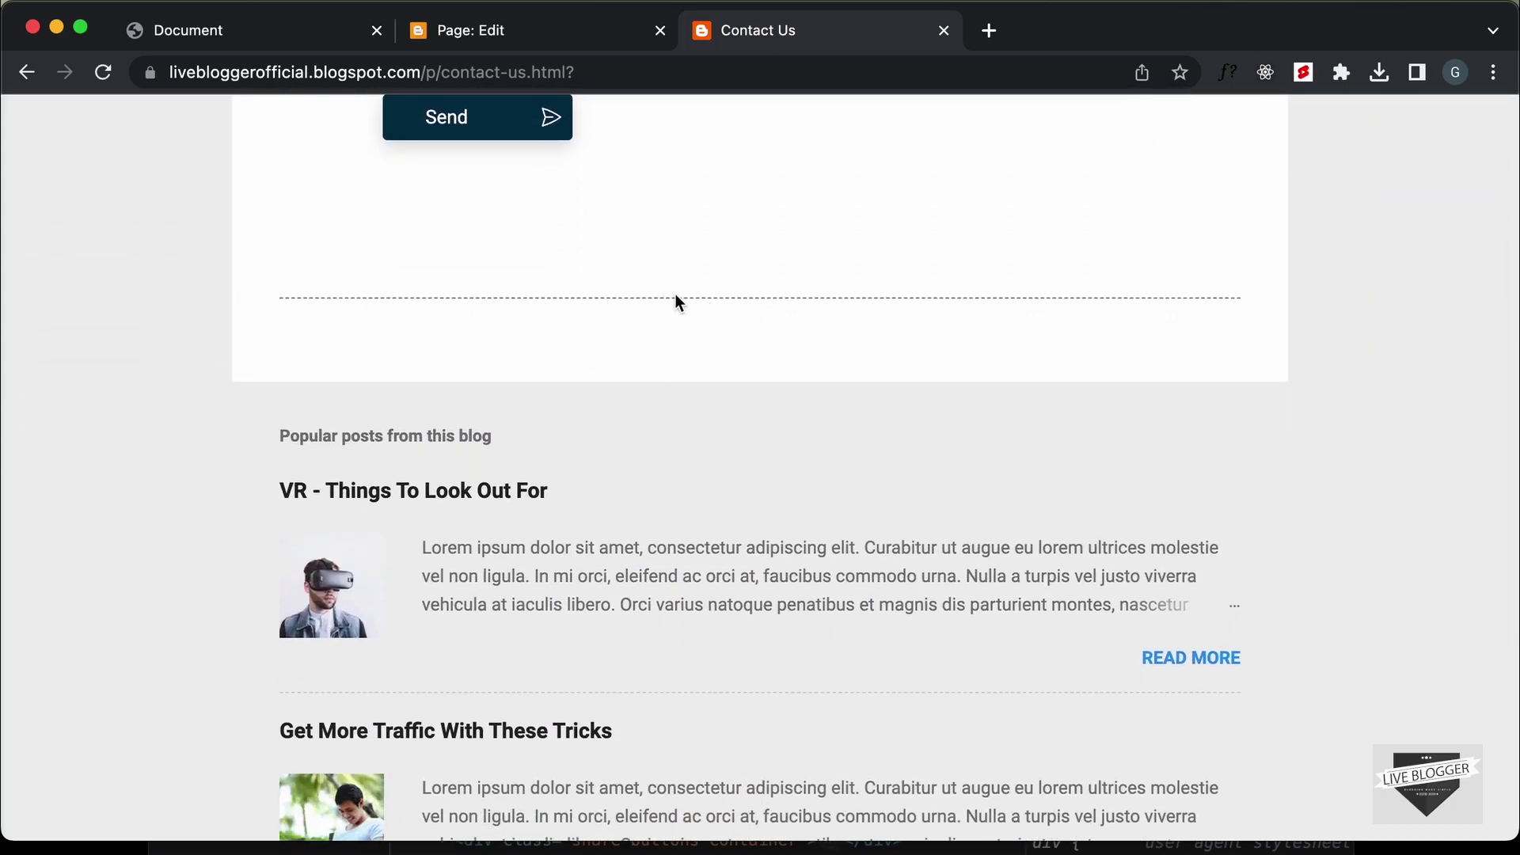
Inspect the comments section element below the contact form in developer tools
right_click(610, 297)
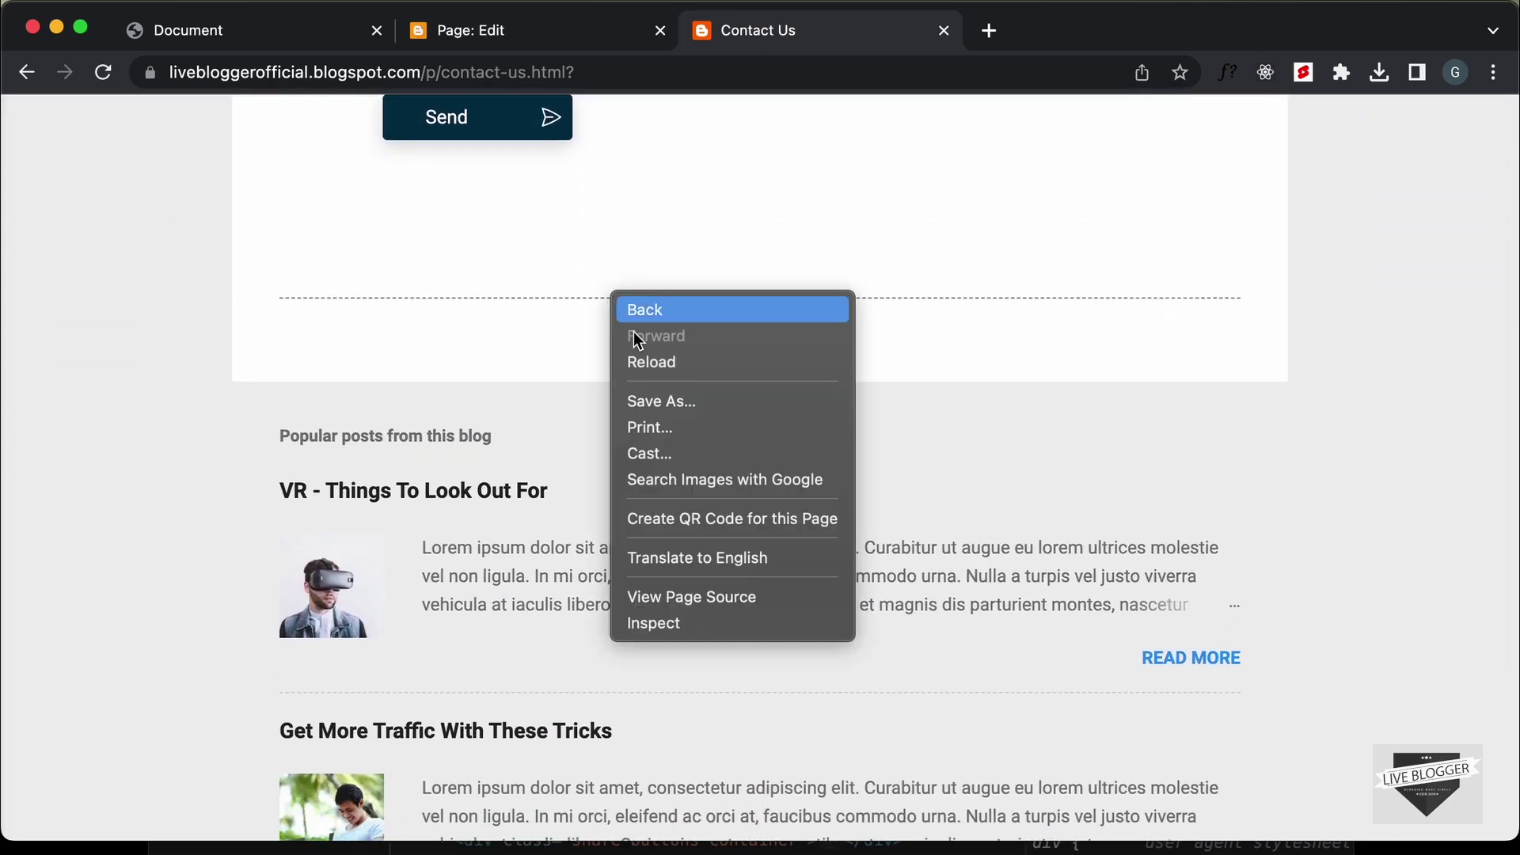
click(718, 624)
drag(654, 299, 1092, 255)
scroll(951, 655, down, 10)
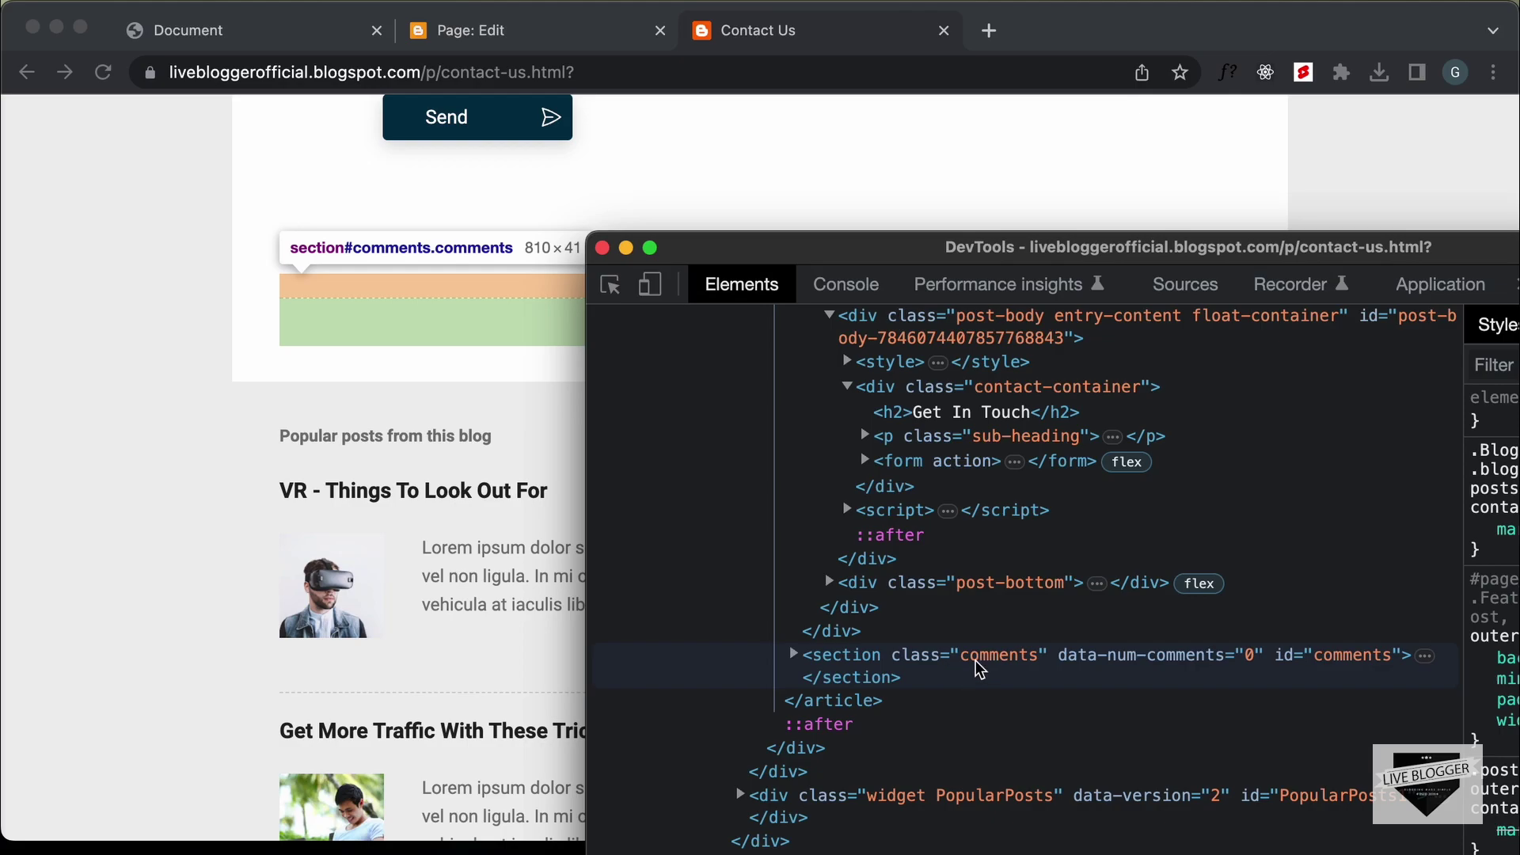
drag(1085, 247, 1154, 354)
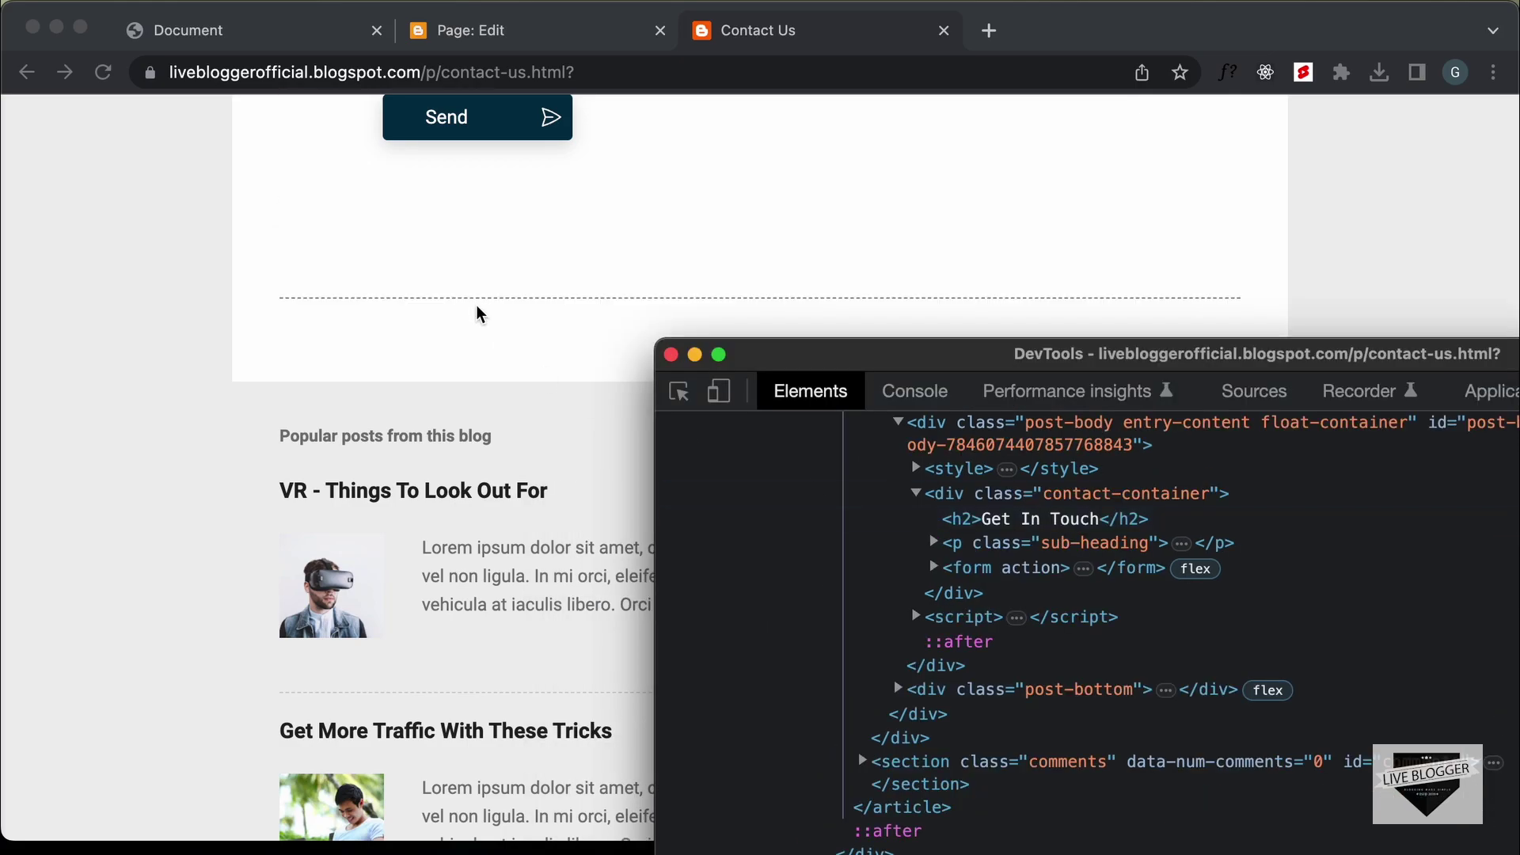
click(1029, 766)
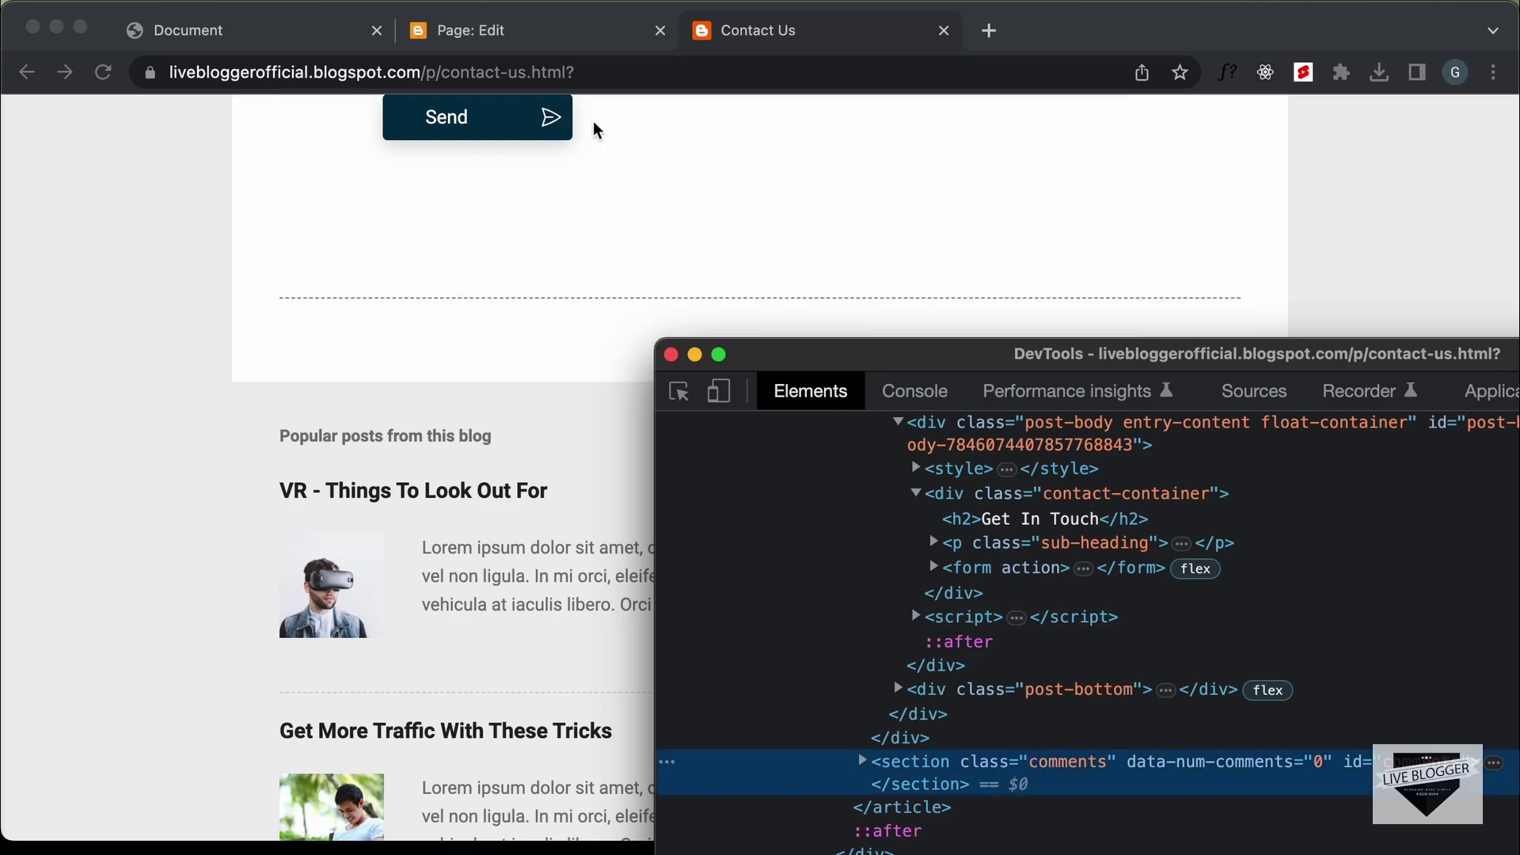
Type the comments selector ('conmments,') on line 5 and start a new line
click(571, 30)
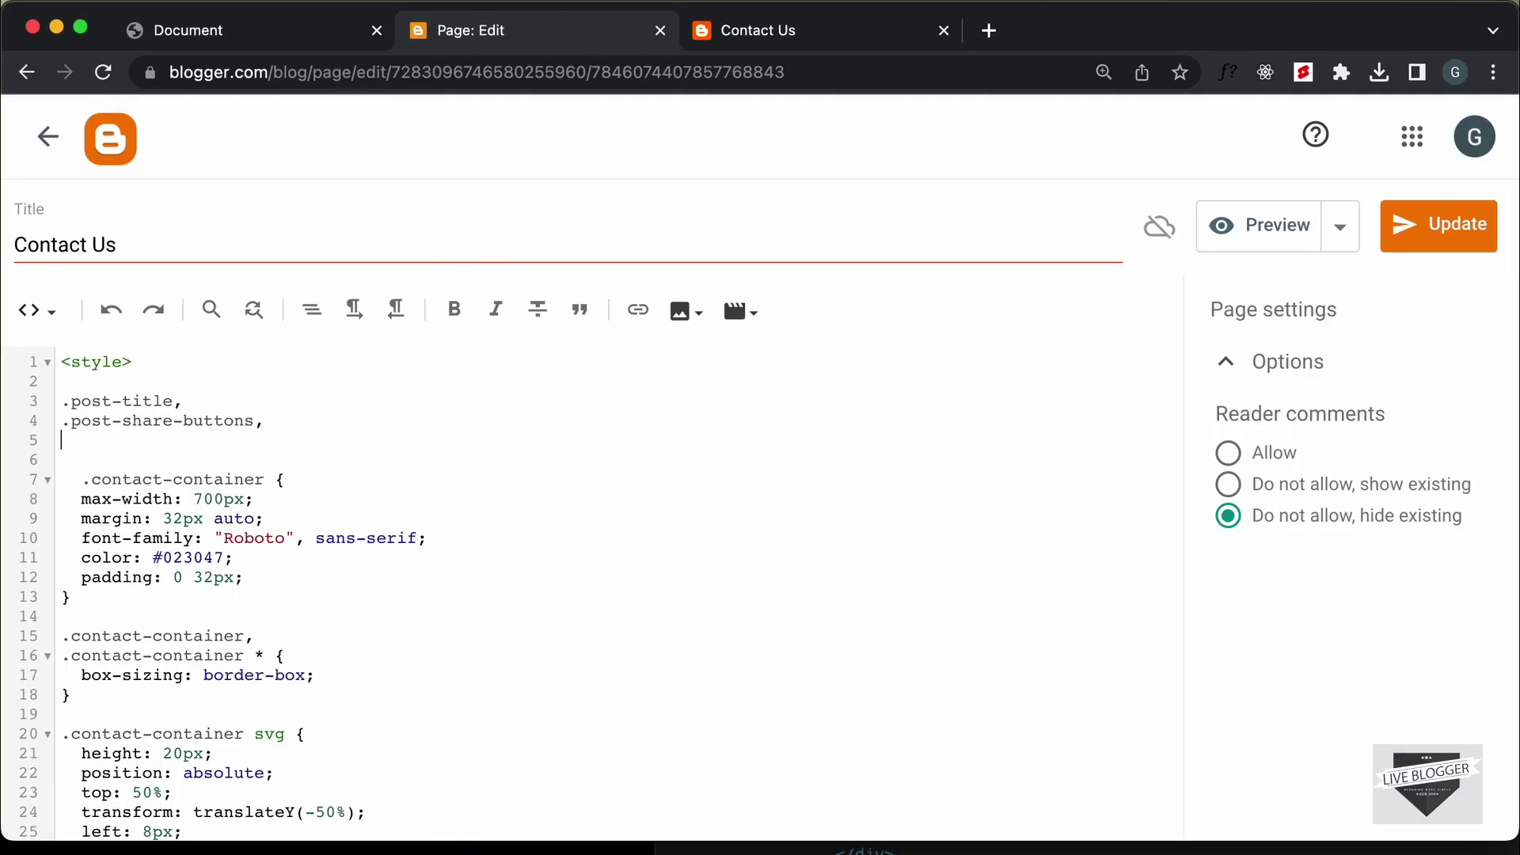
text(con)
text(mments,)
key(Return)
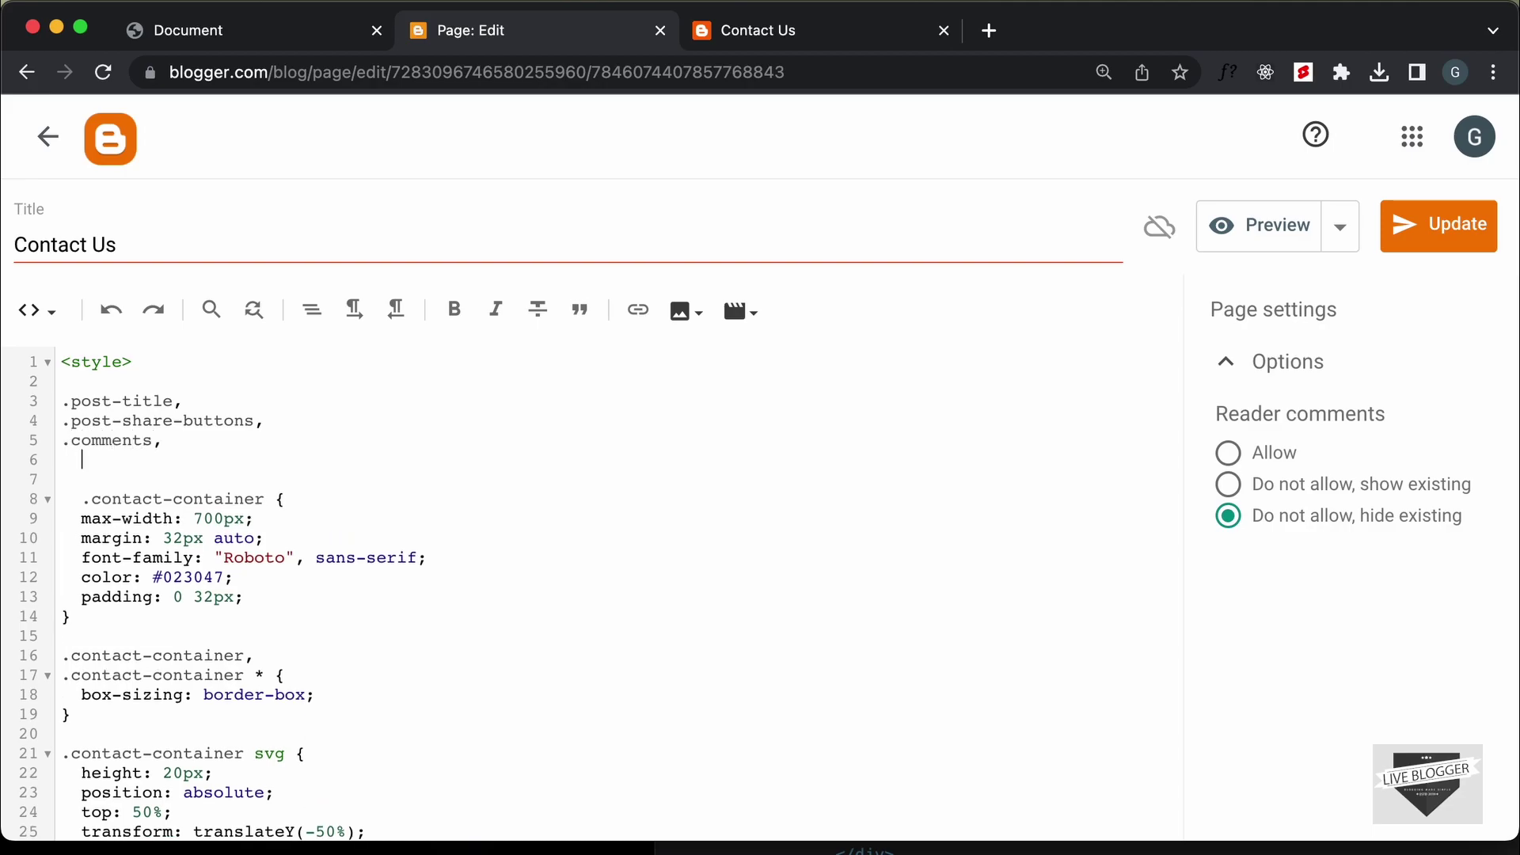
click(758, 32)
scroll(512, 546, down, 3)
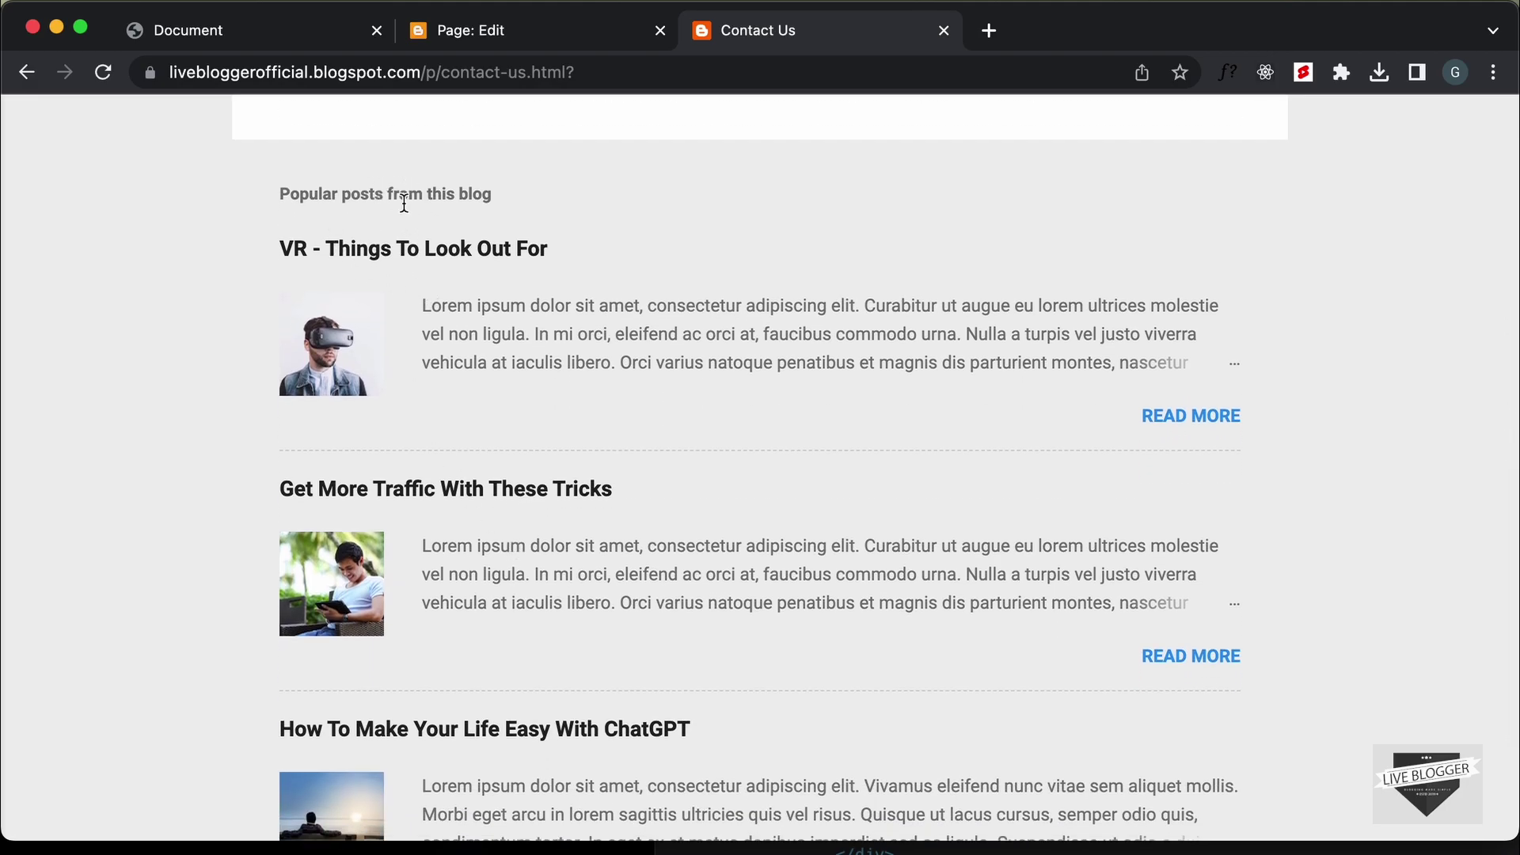
Inspect the popular posts widget and copy its id PopularPosts1
right_click(405, 194)
click(536, 396)
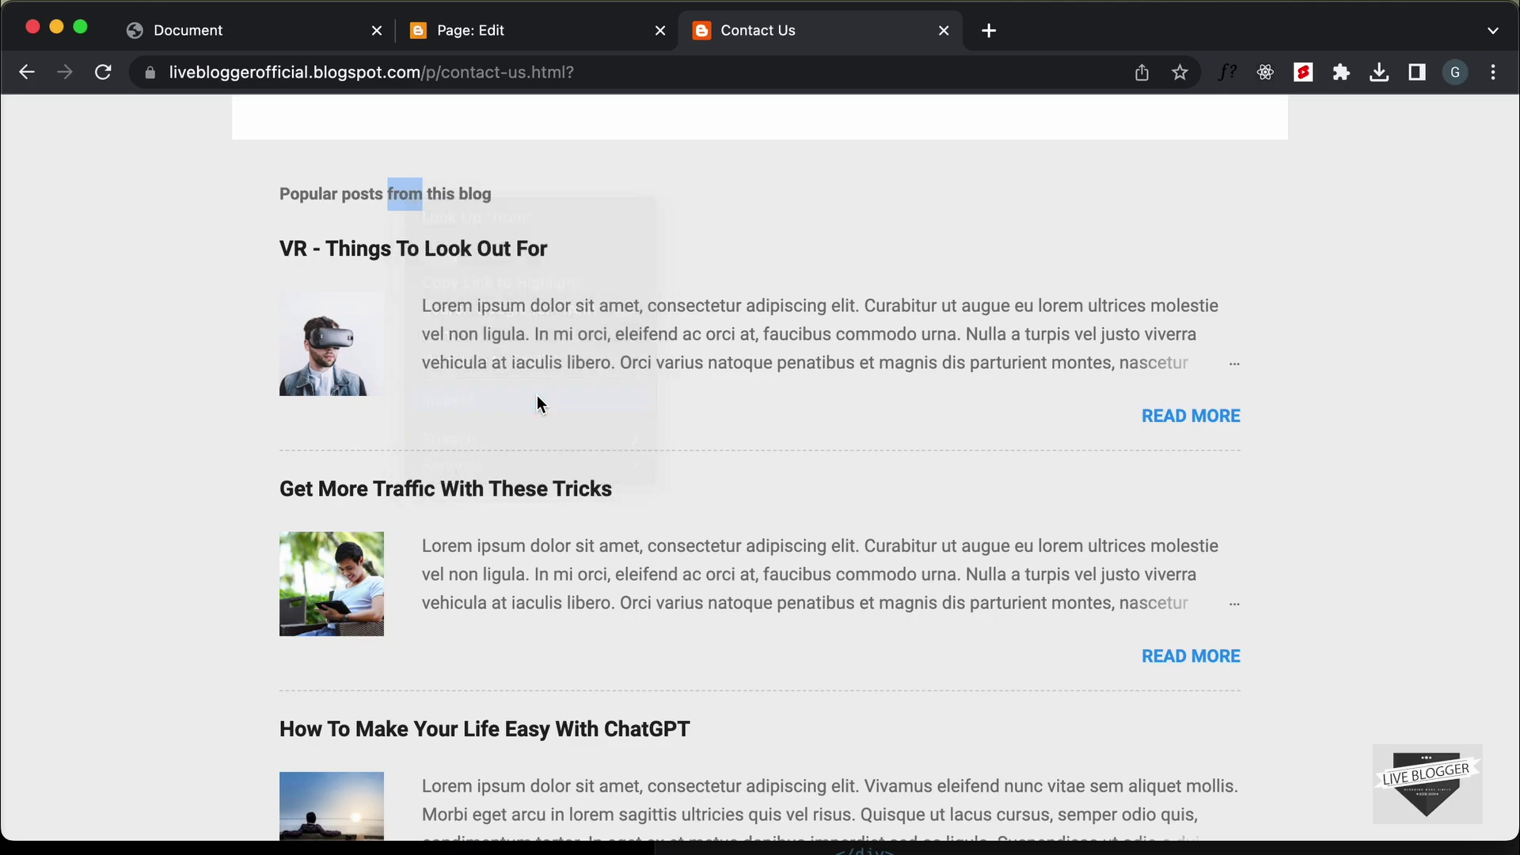
drag(1056, 358, 877, 308)
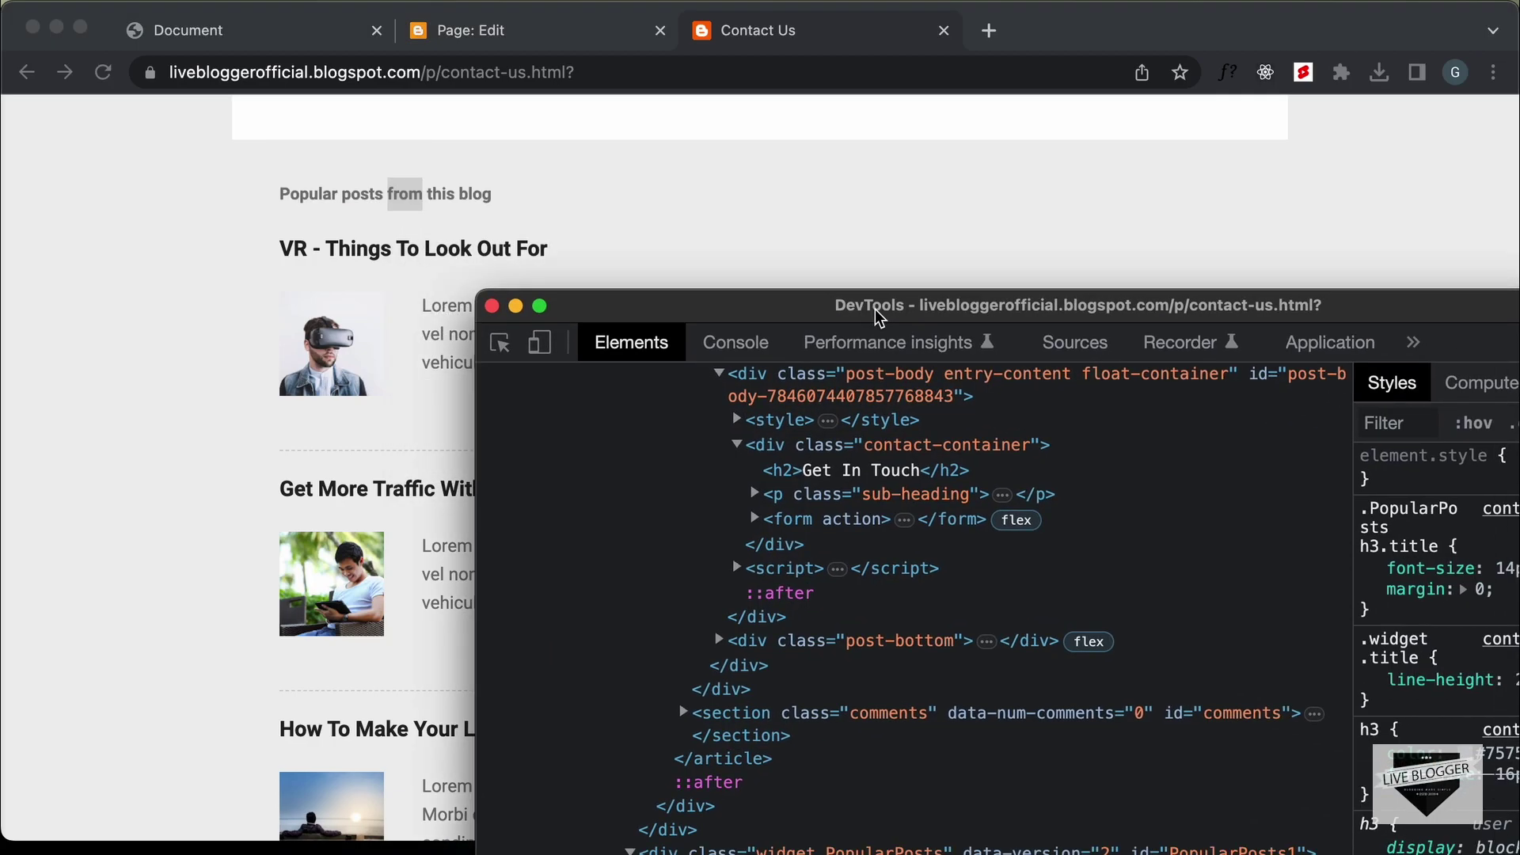
scroll(956, 748, down, 4)
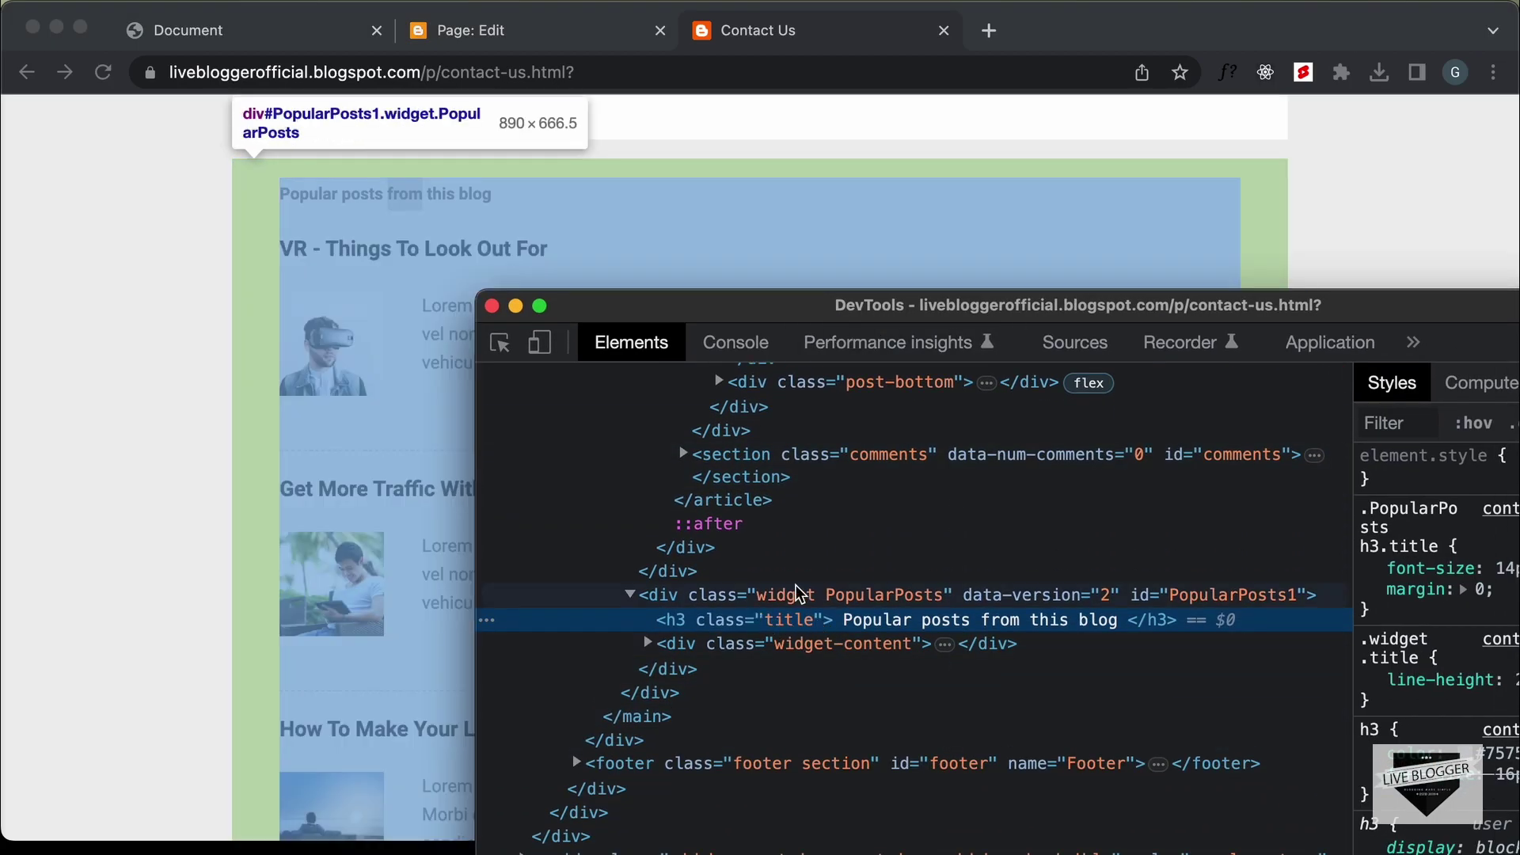
click(801, 595)
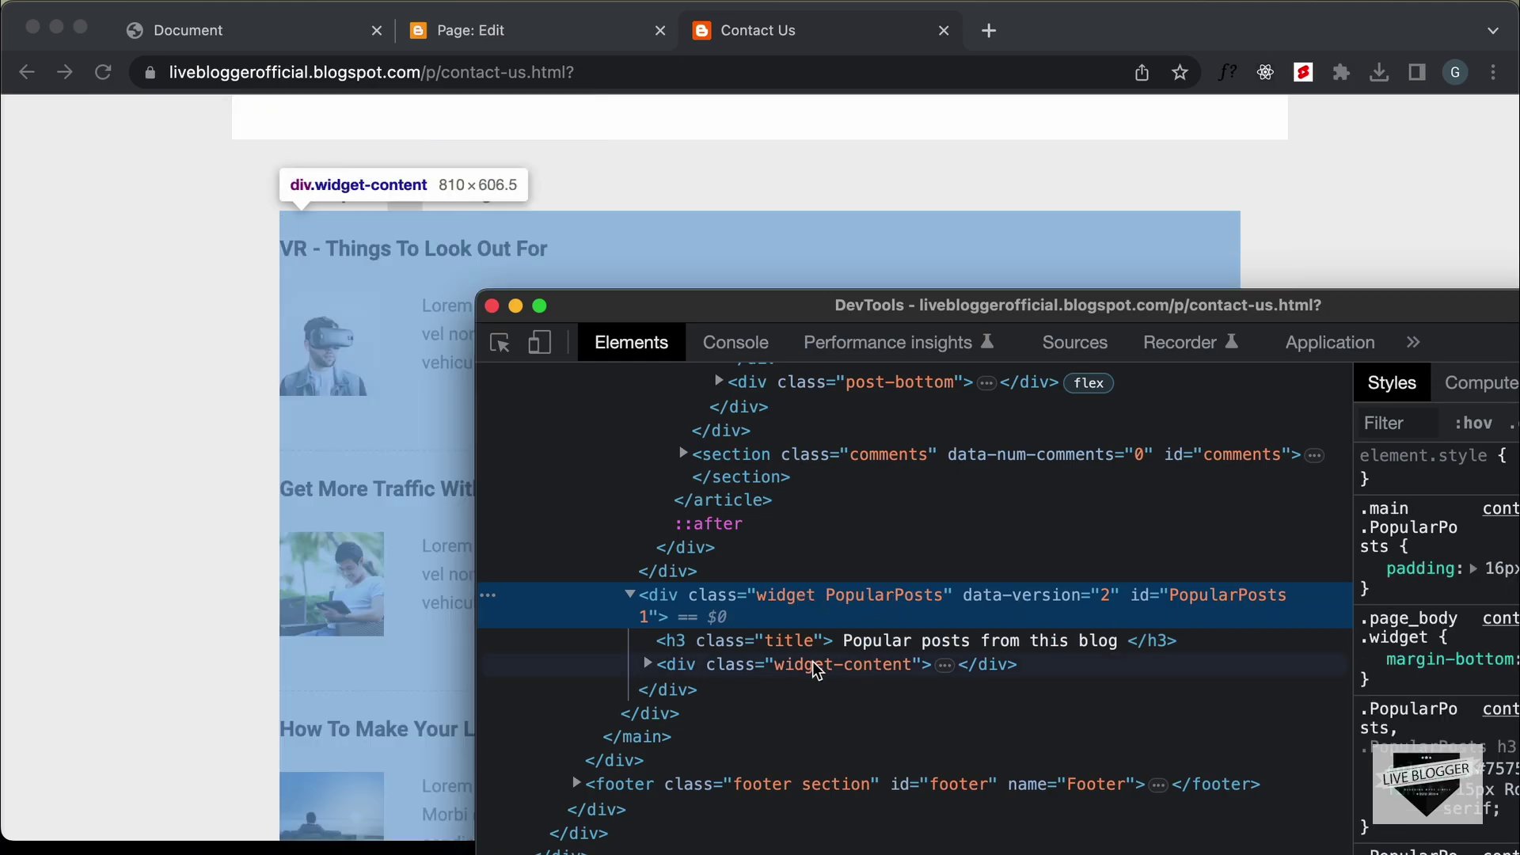
double_click(1216, 602)
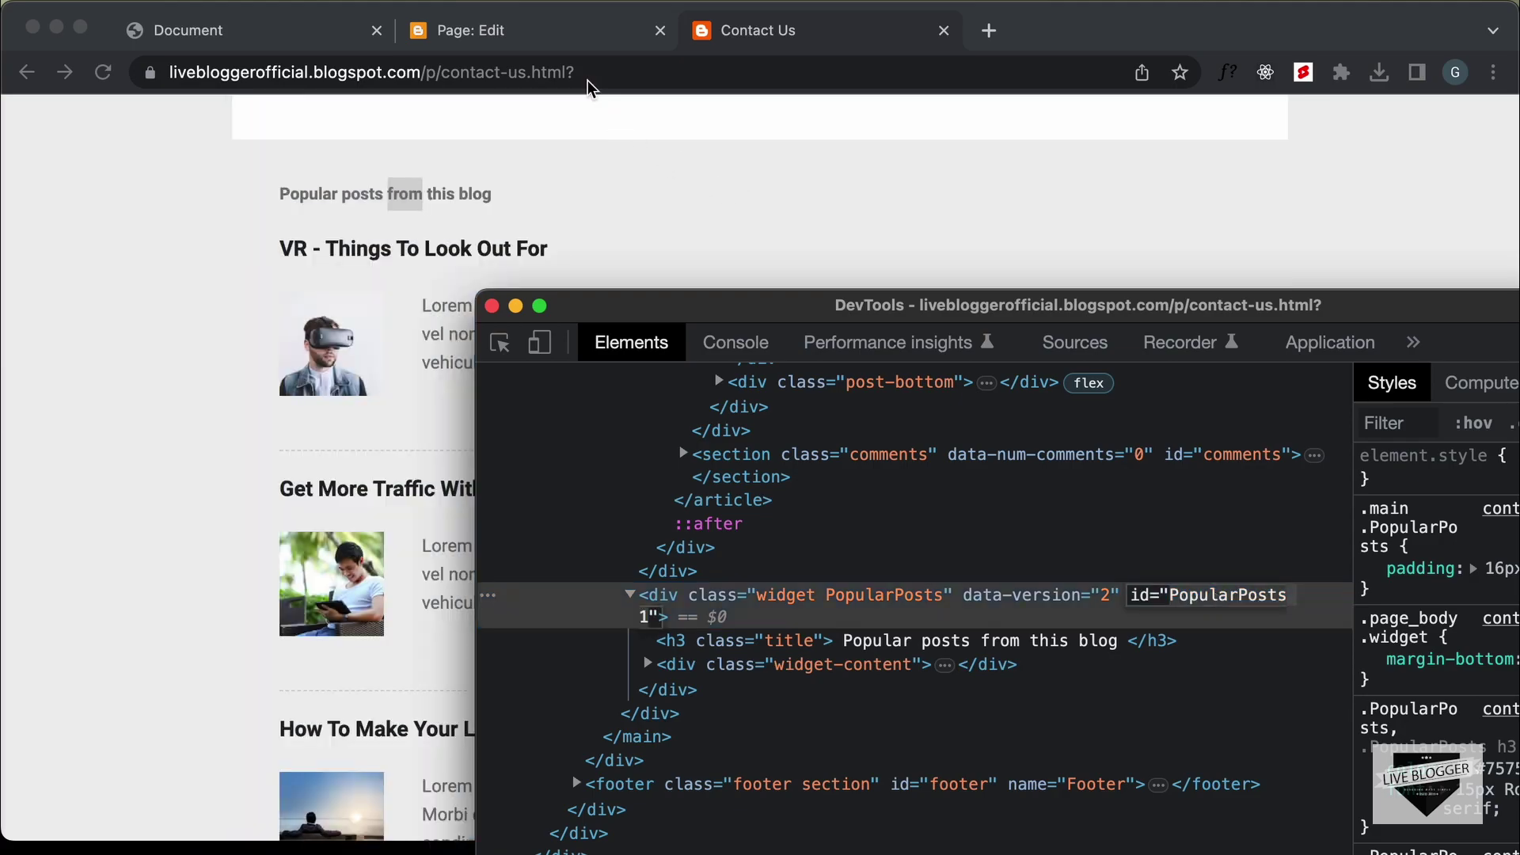
Add a #PopularPosts1 rule with display: none; and save the Contact Us page
click(587, 26)
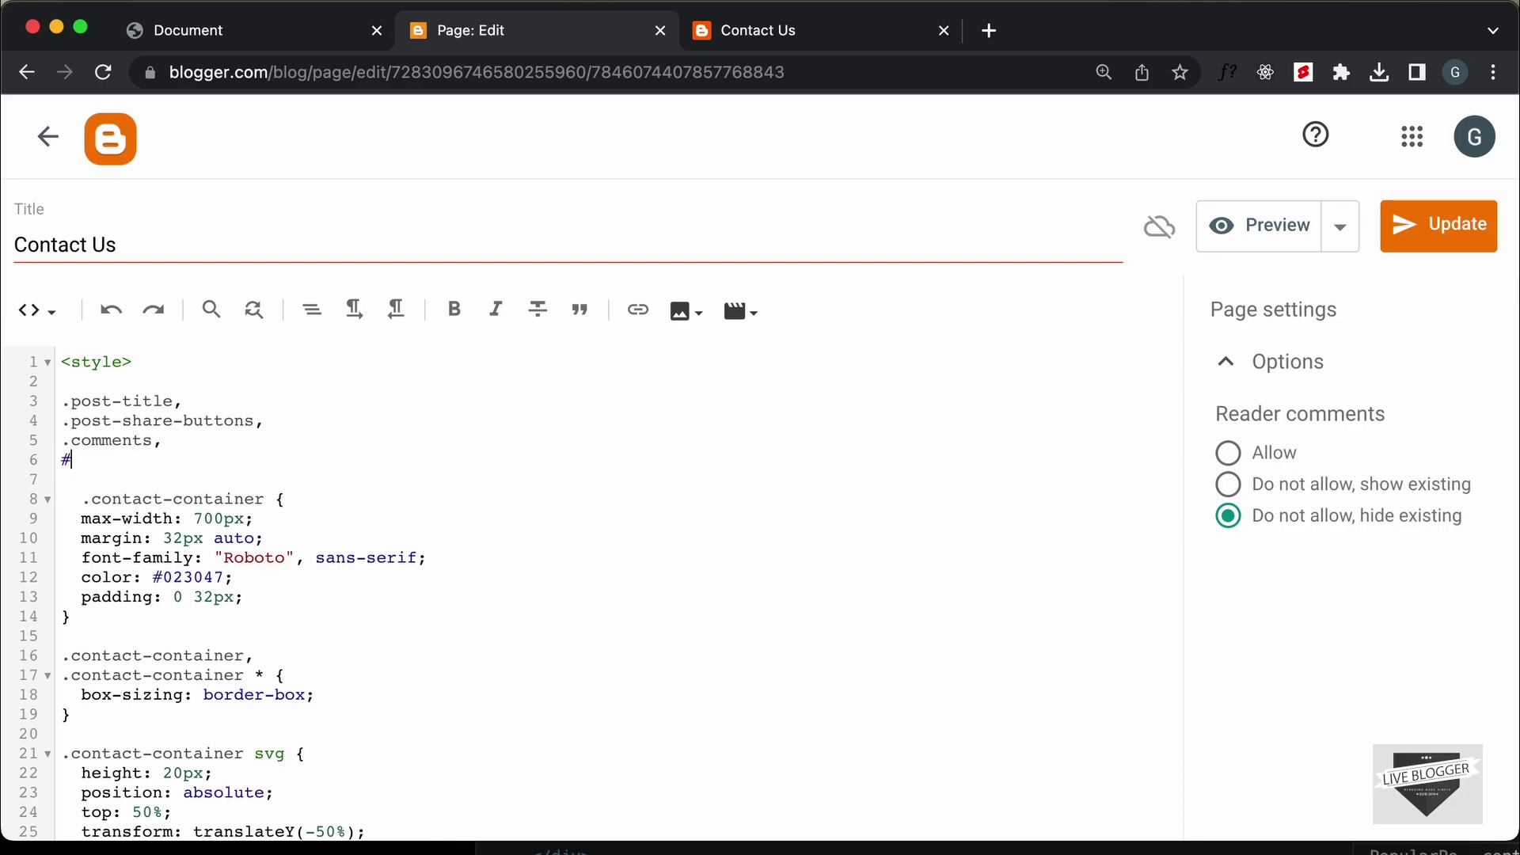
text(PopularPosts1)
text({})
key(Return)
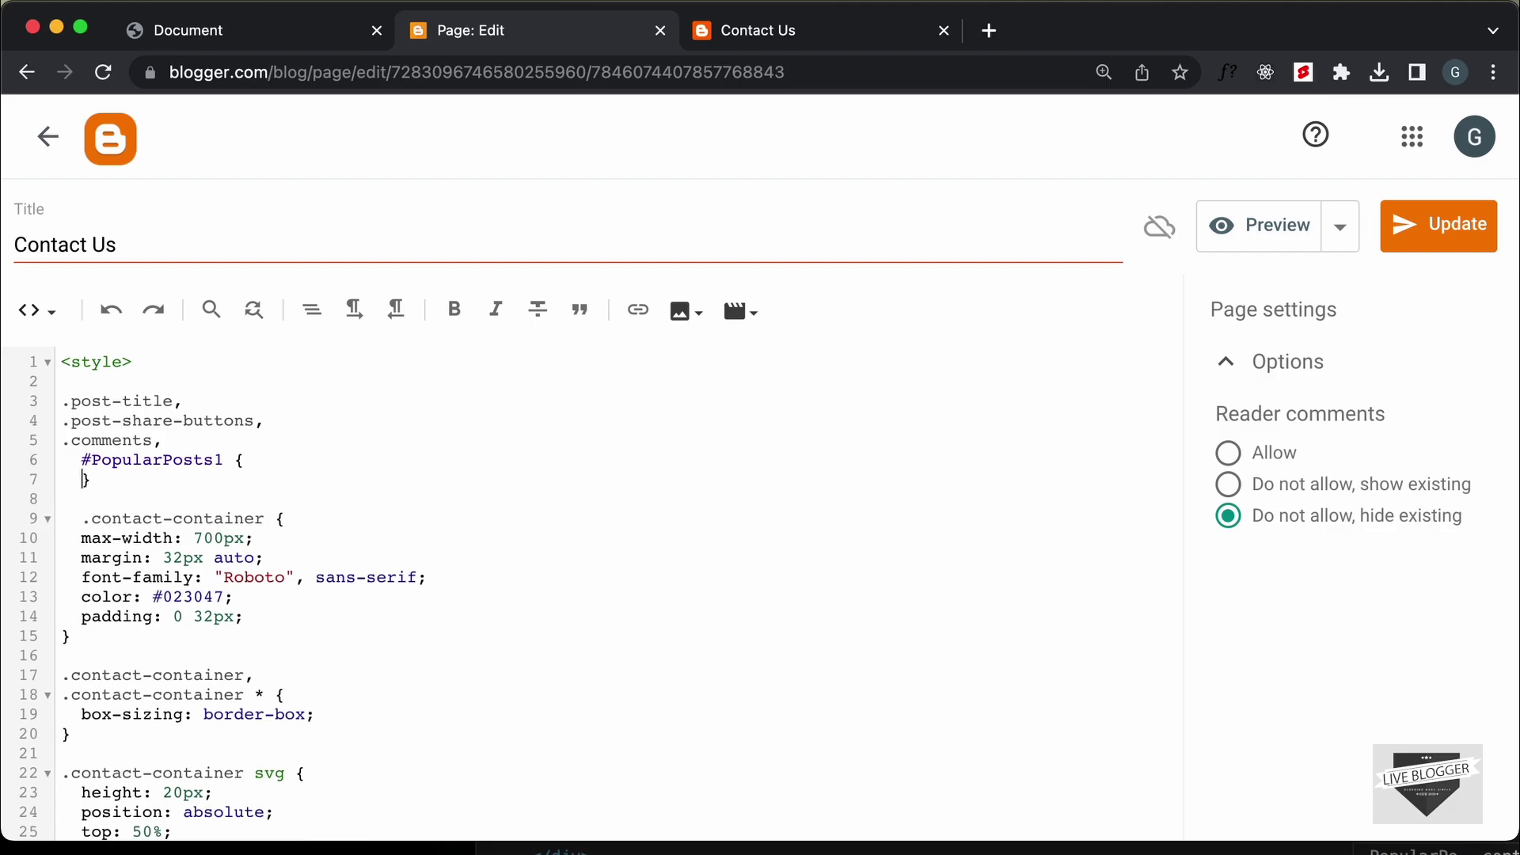
key(Return)
text(display: none;)
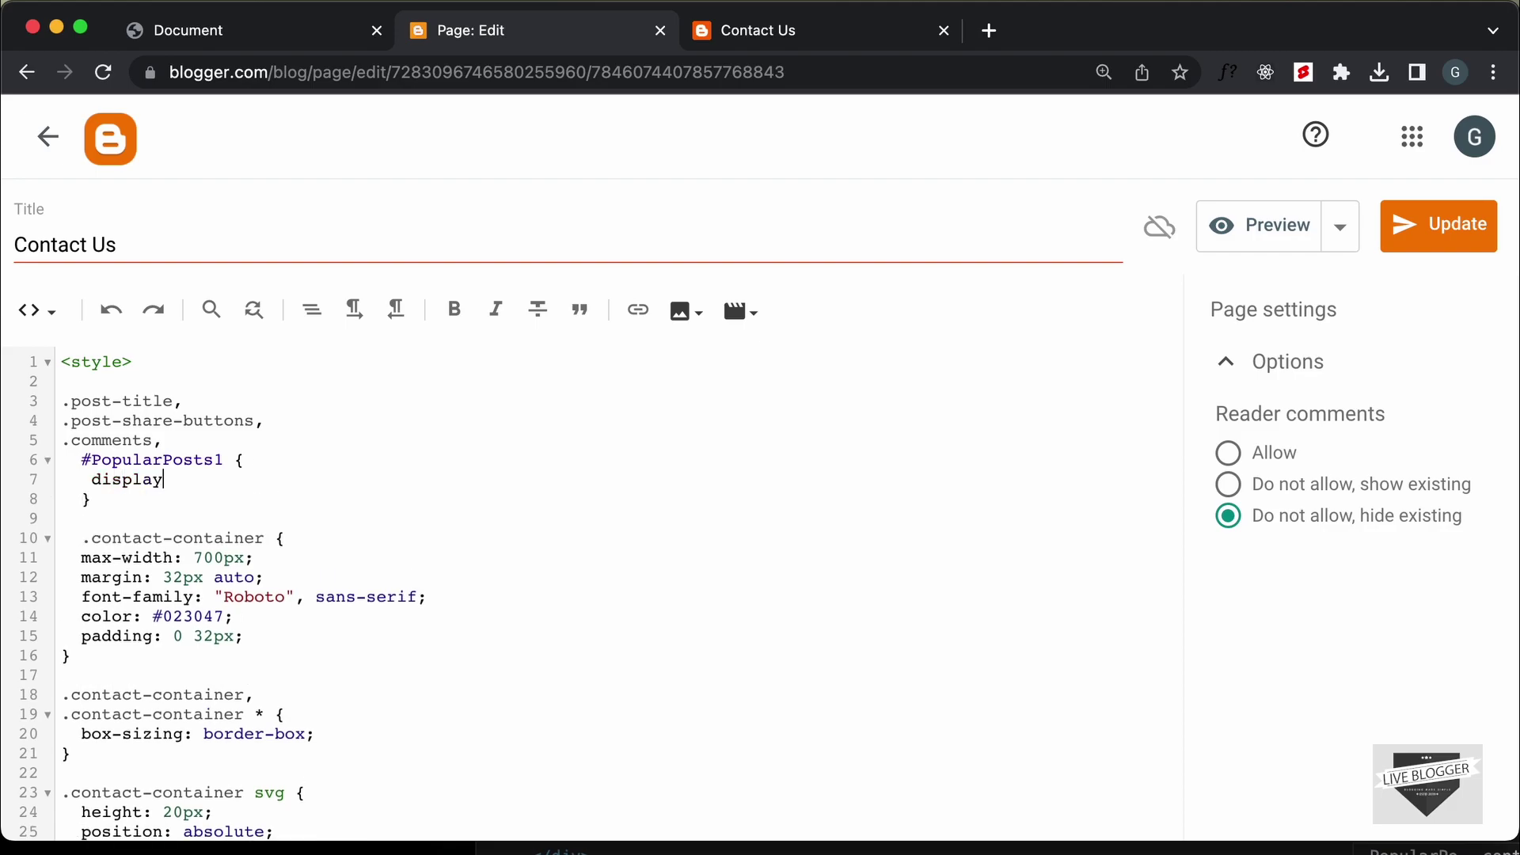
click(1466, 220)
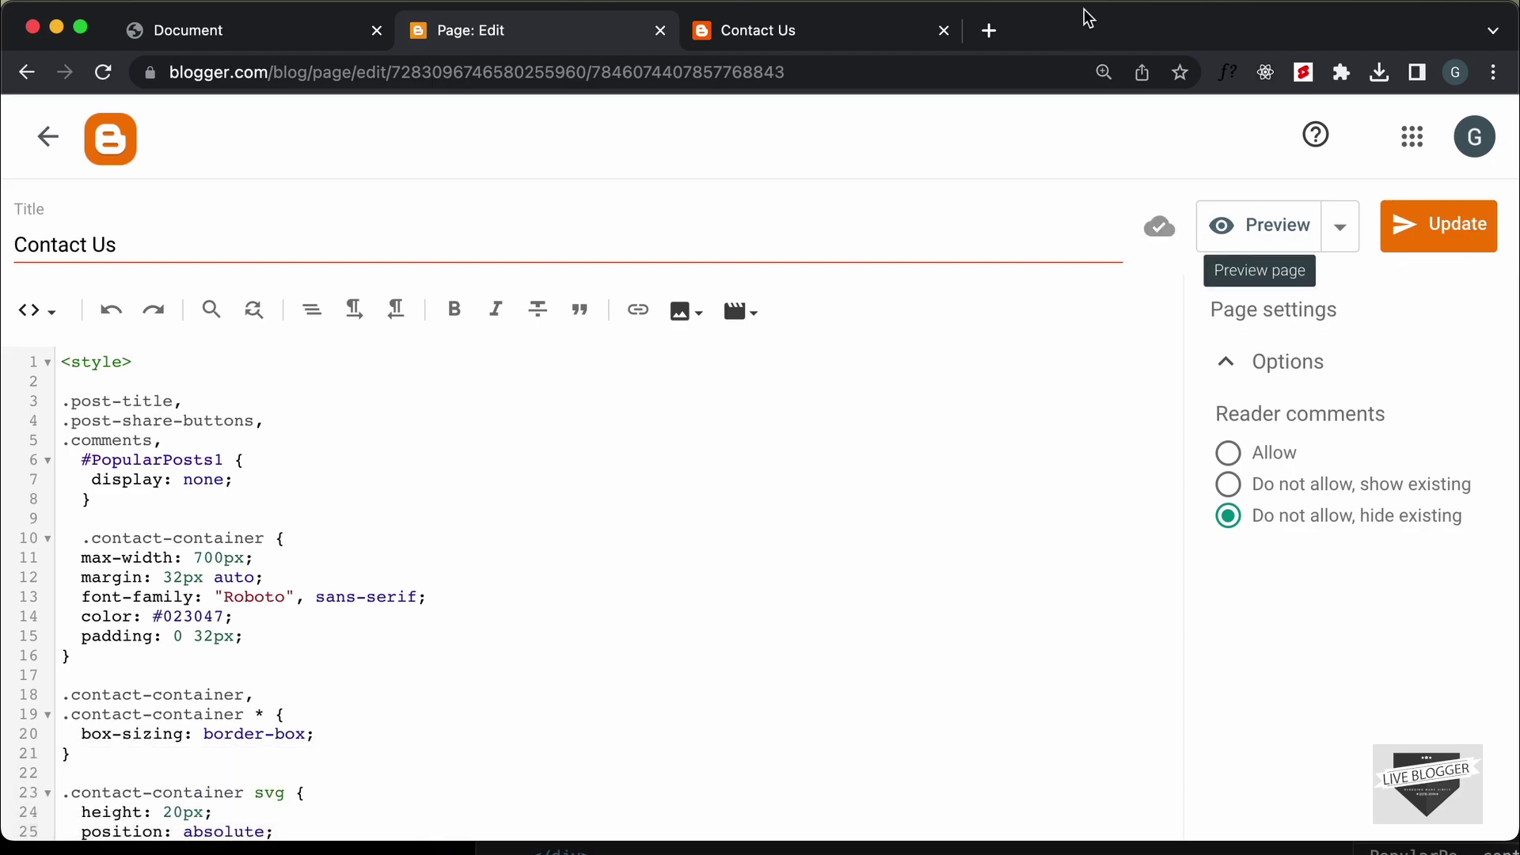
click(824, 39)
Reload the live Contact Us page and scroll through to confirm only the Get In Touch form remains
click(188, 184)
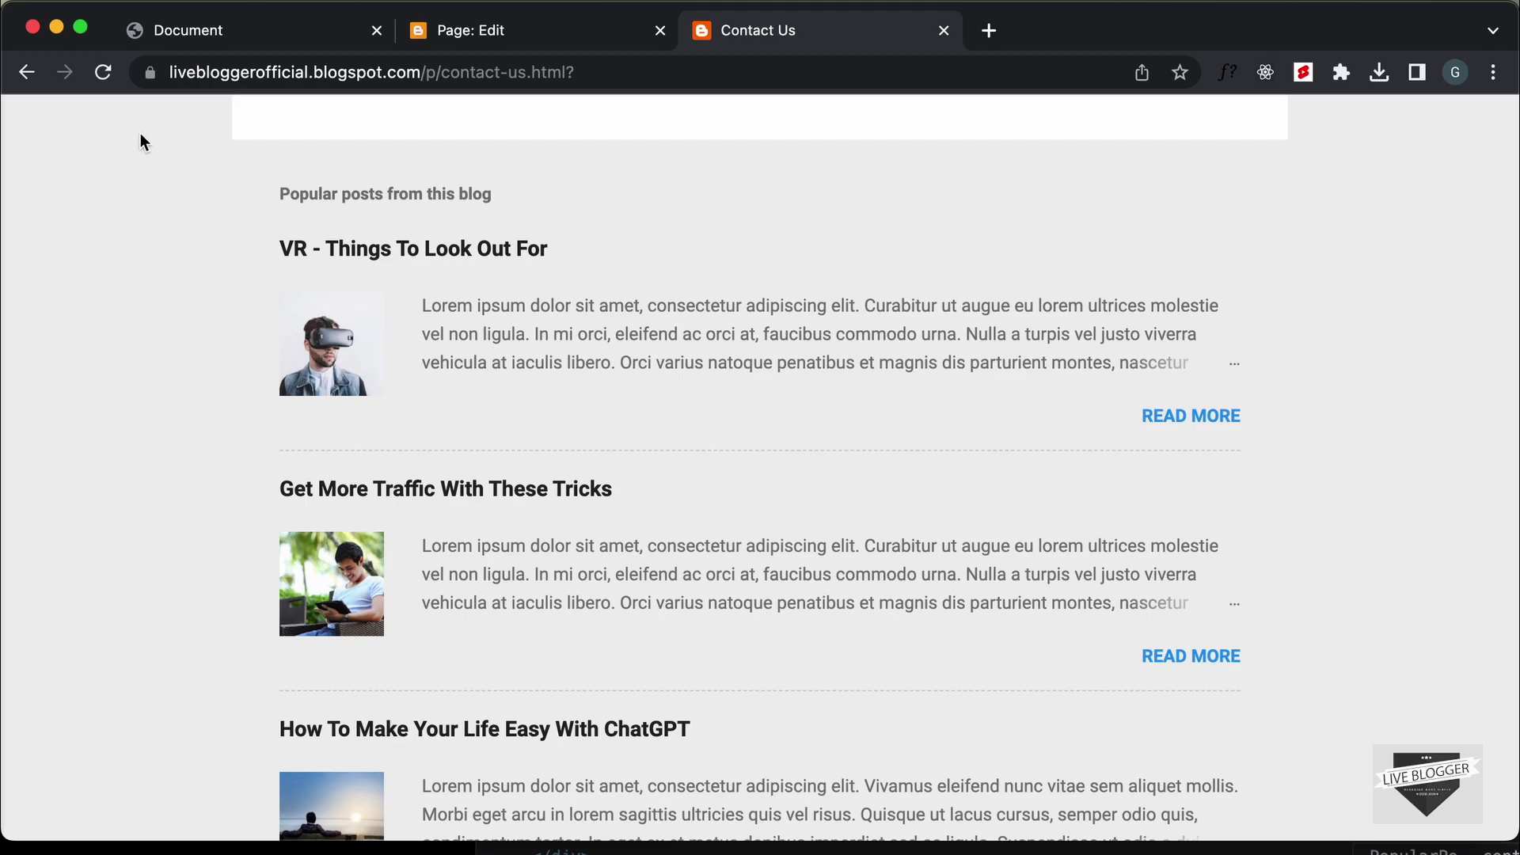
click(103, 72)
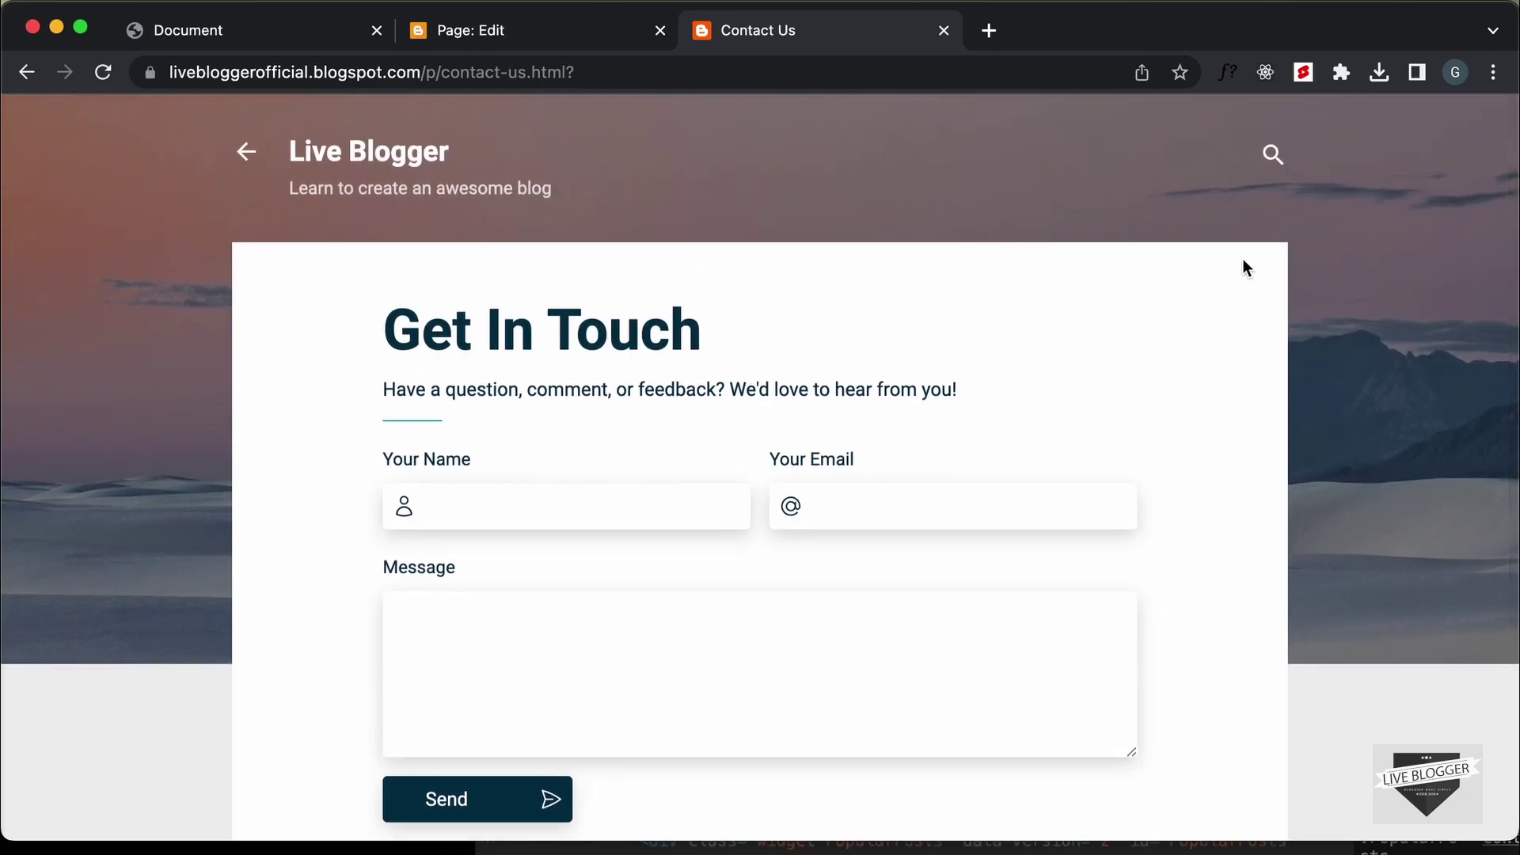
scroll(1269, 383, down, 4)
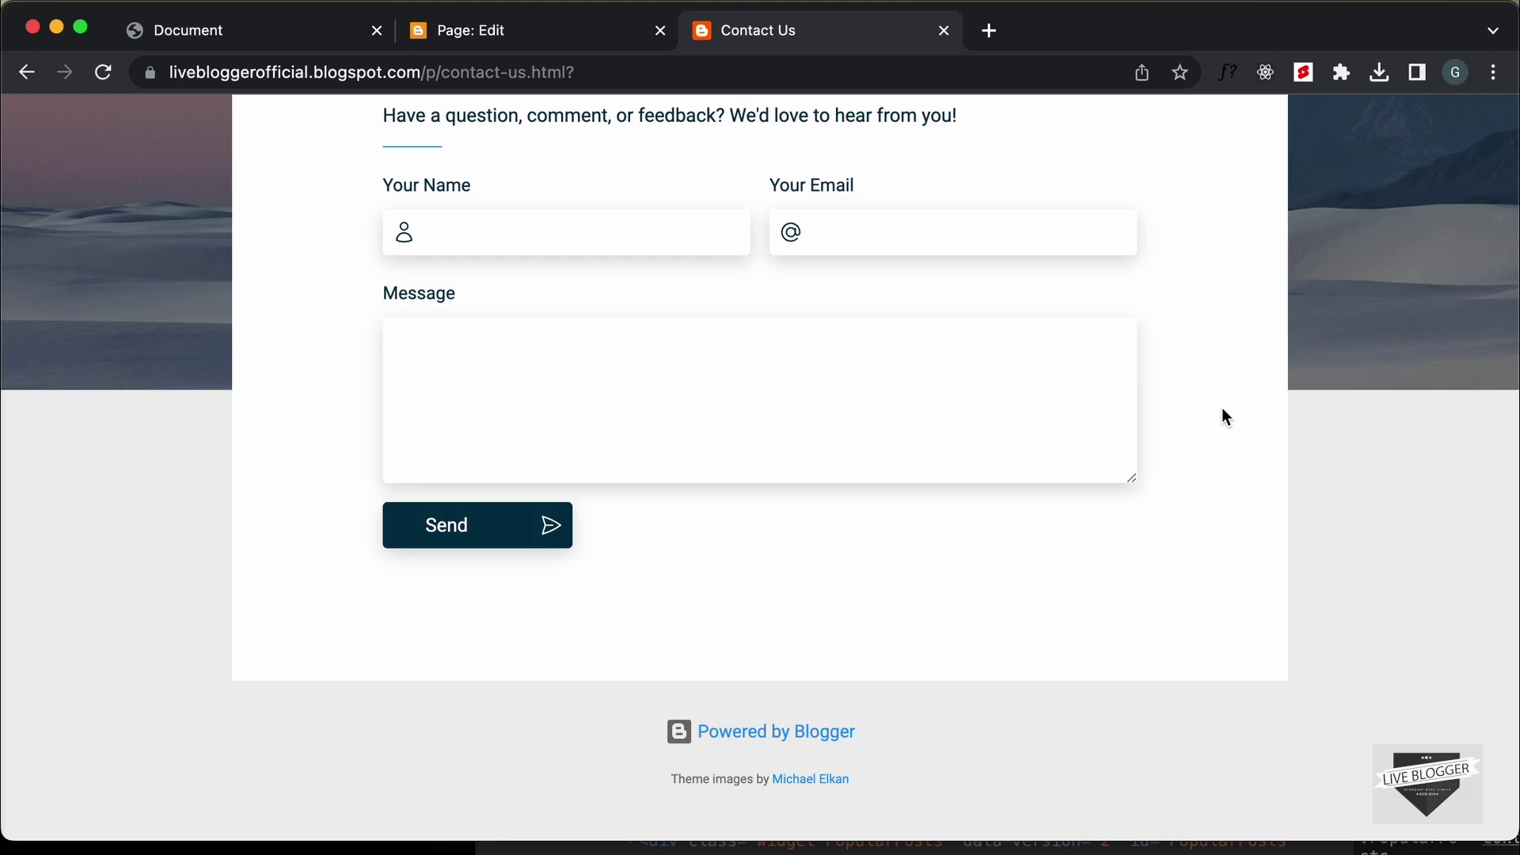
scroll(1222, 409, up, 4)
scroll(1222, 409, down, 4)
scroll(1222, 409, up, 4)
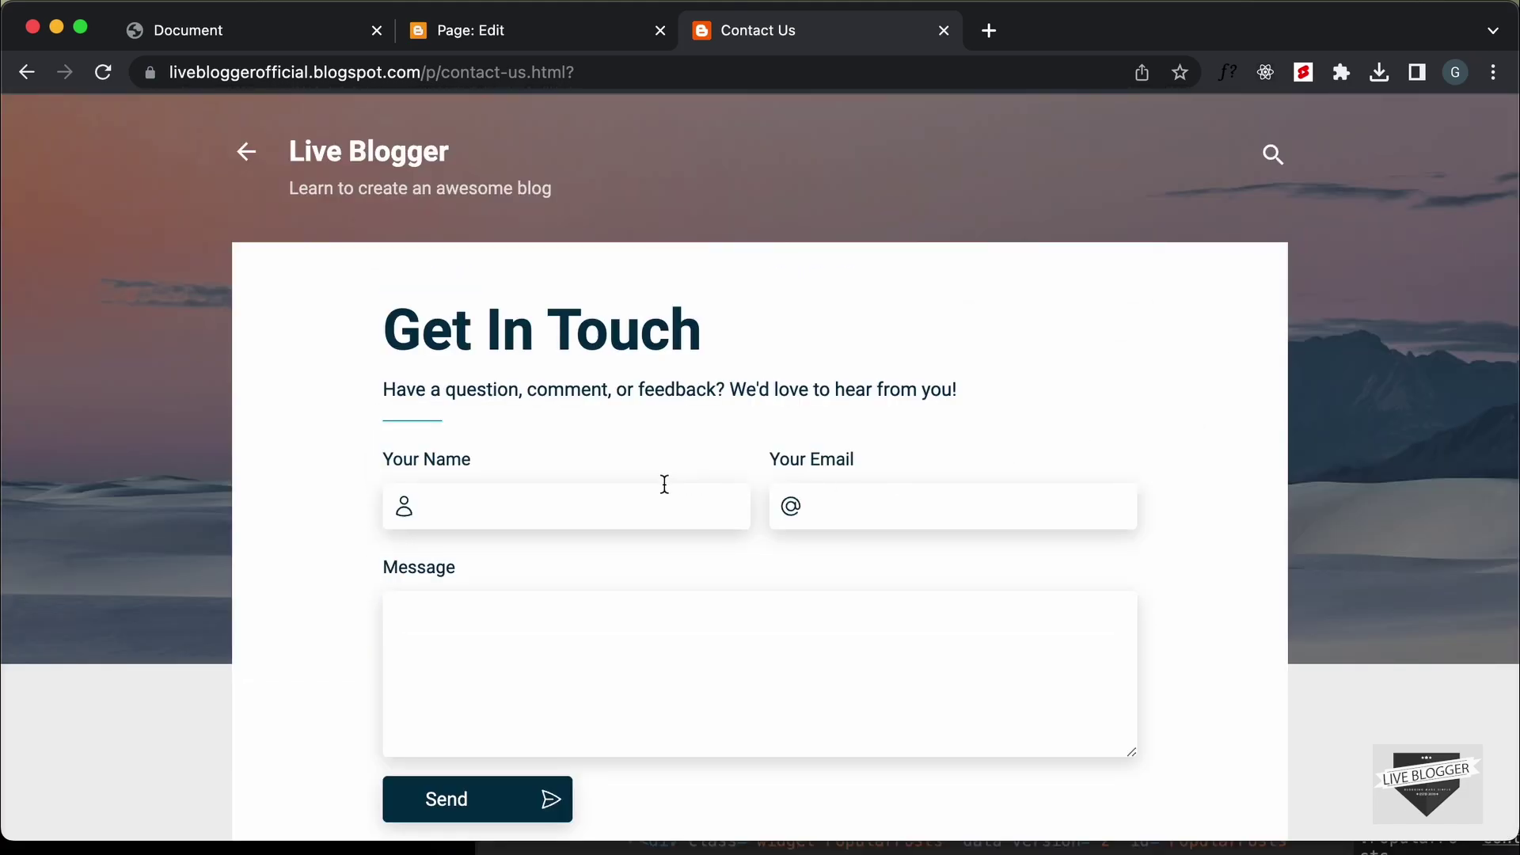
click(537, 41)
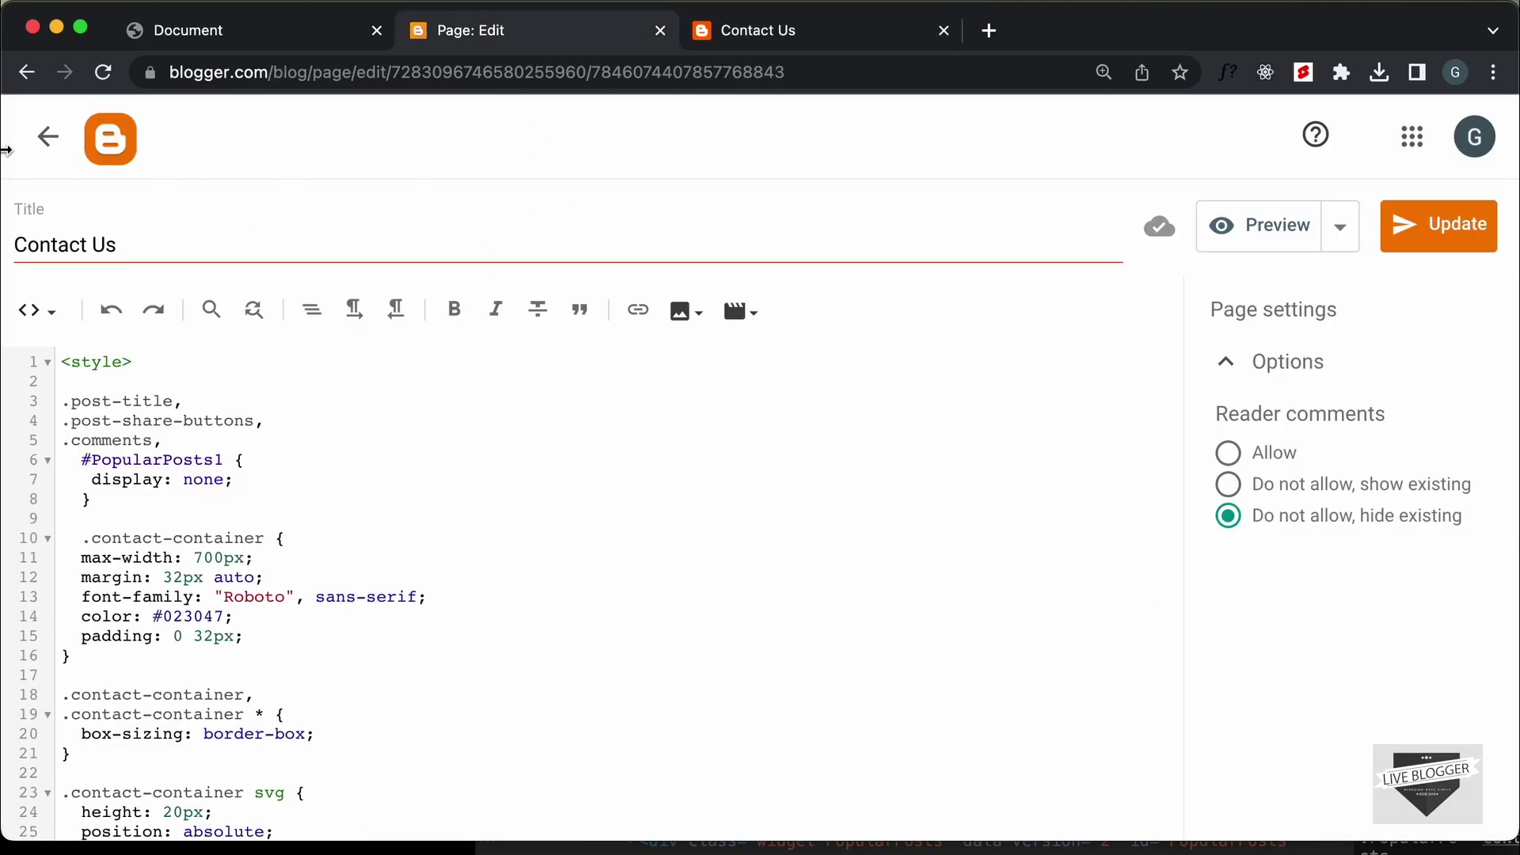
Leave the page editor and go to the blog's Layout settings
click(48, 136)
scroll(187, 554, down, 2)
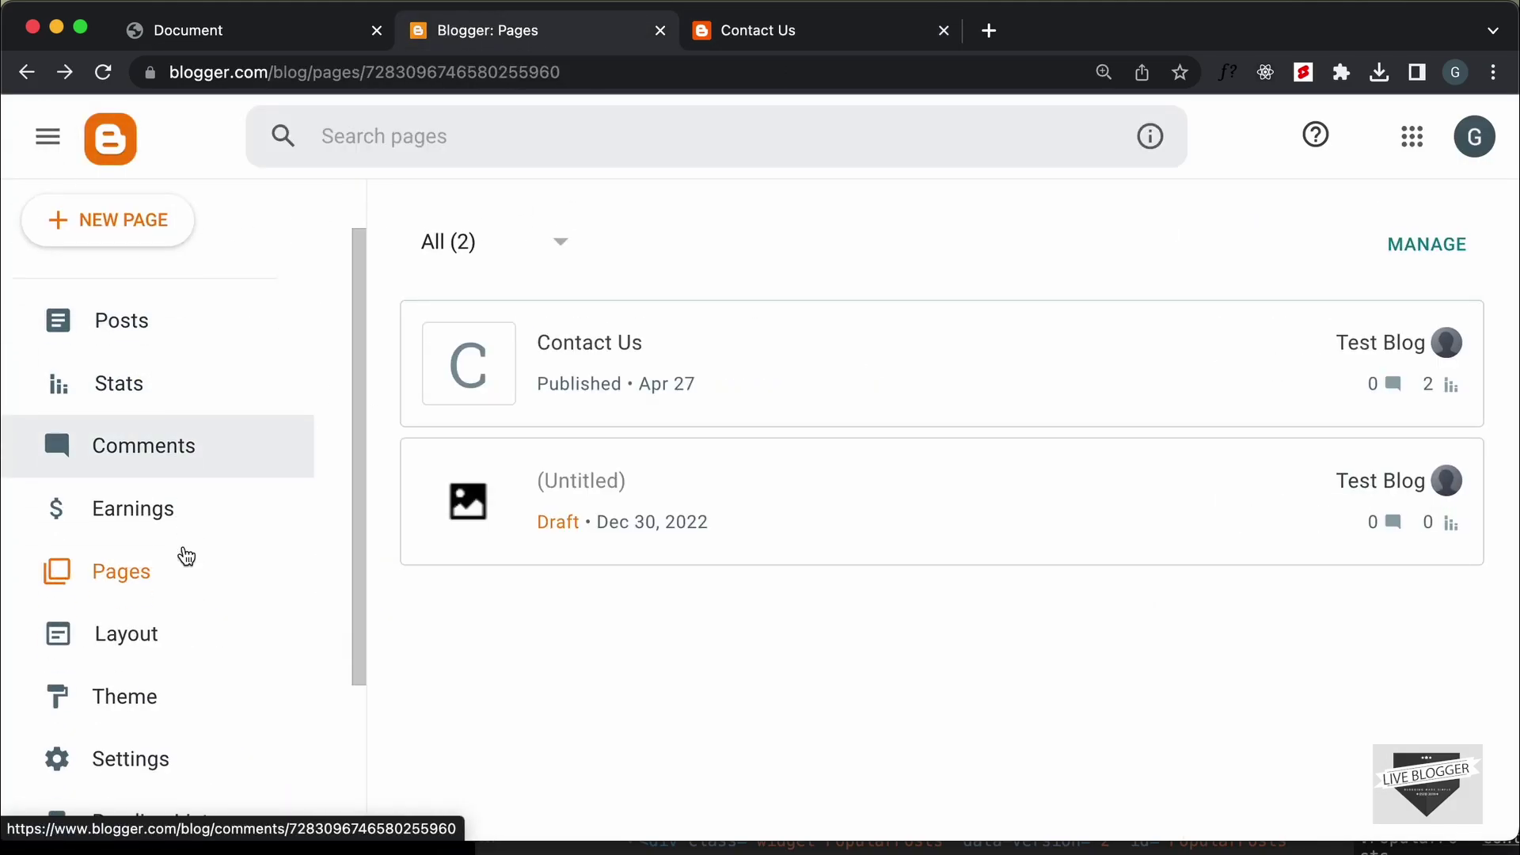
click(156, 645)
scroll(523, 441, down, 1)
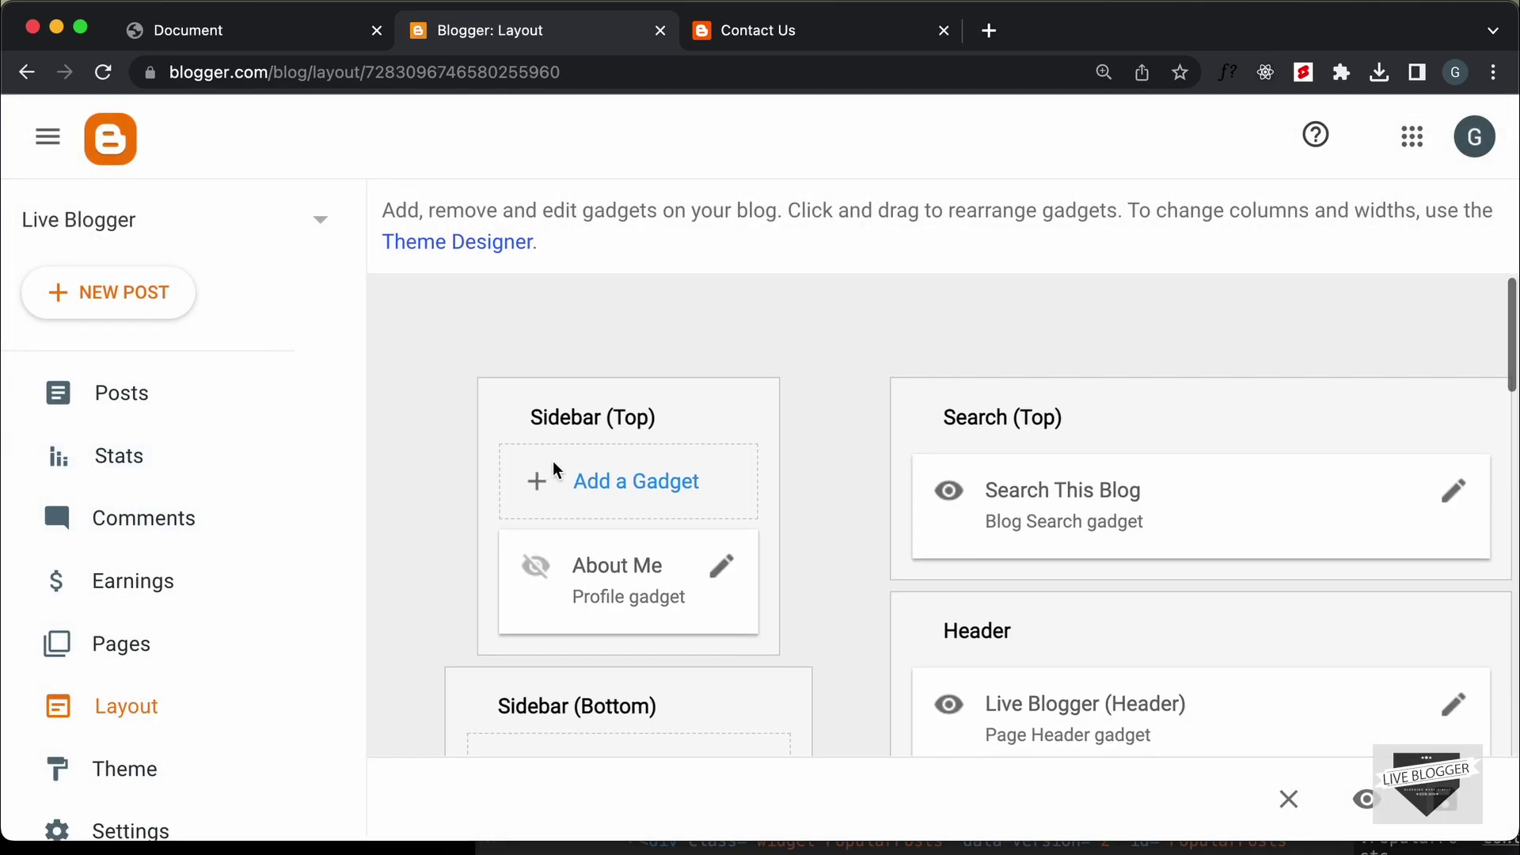
Add a Contact Form gadget to Sidebar (Top), save it, and save the layout
click(664, 478)
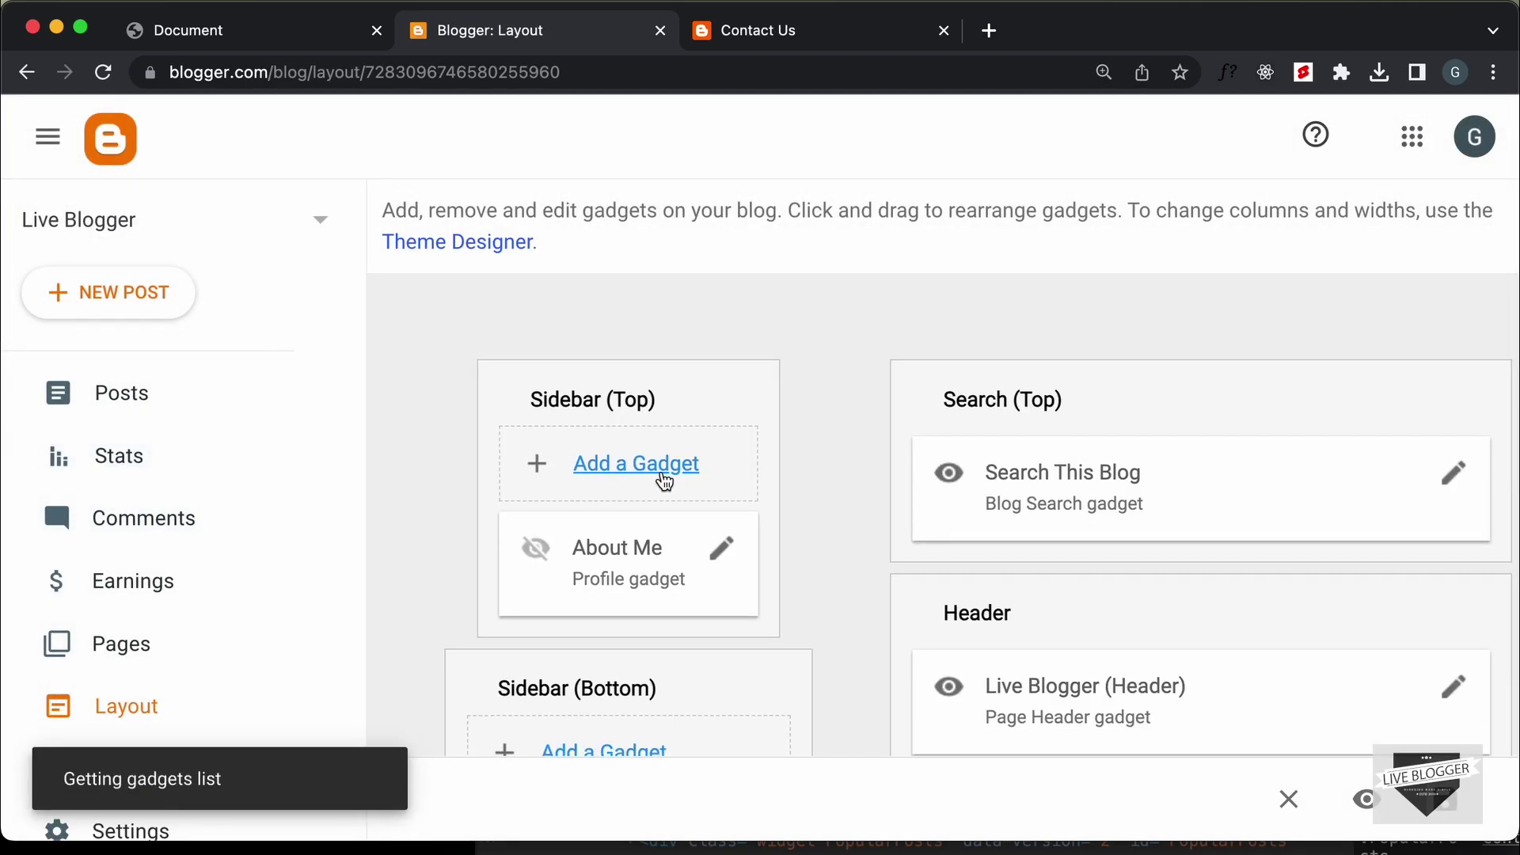
scroll(814, 559, down, 10)
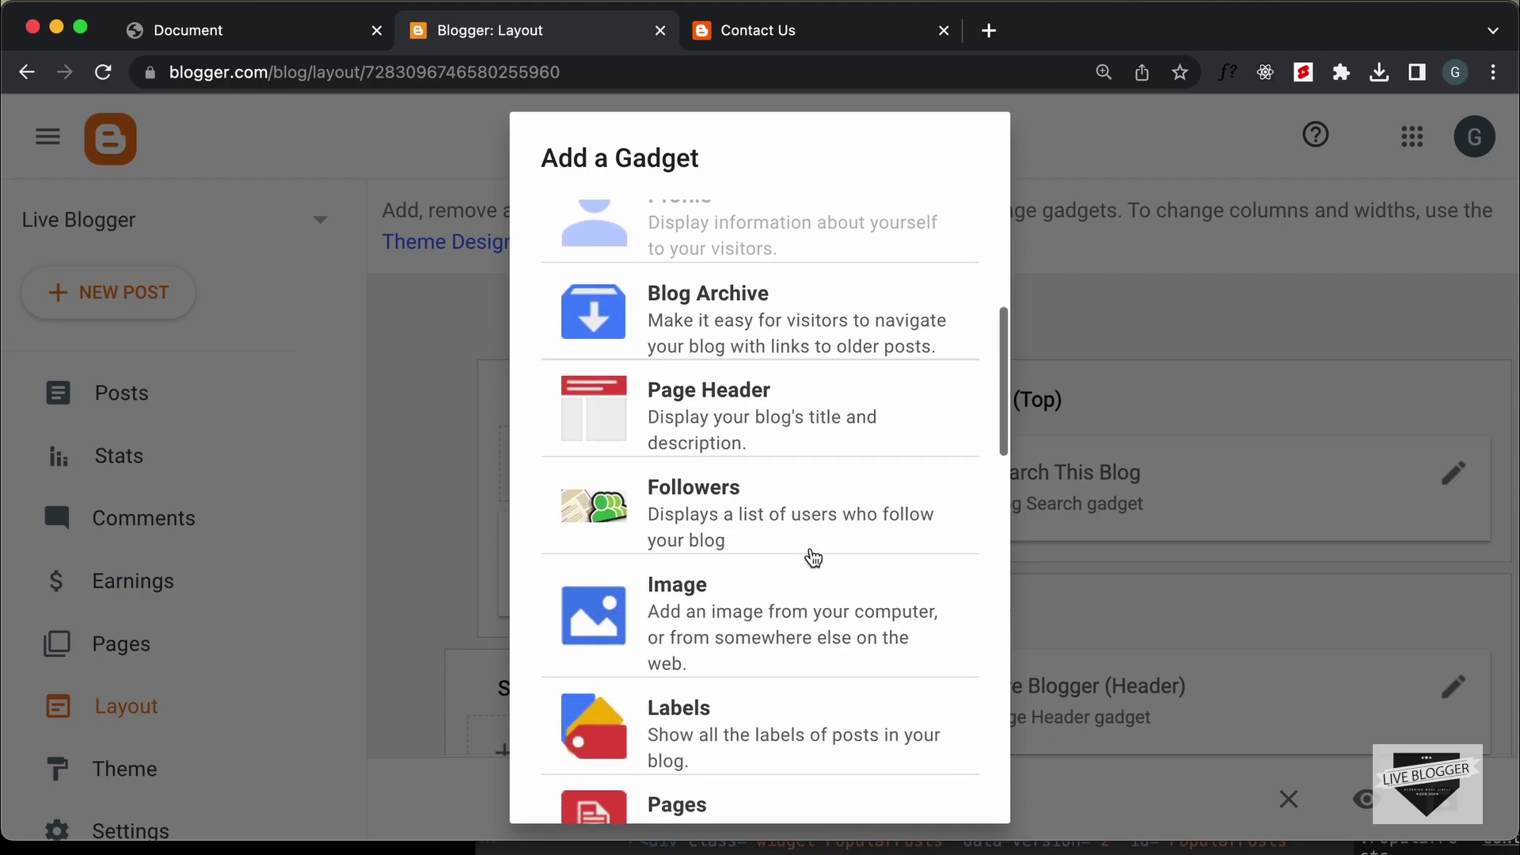
scroll(814, 558, down, 10)
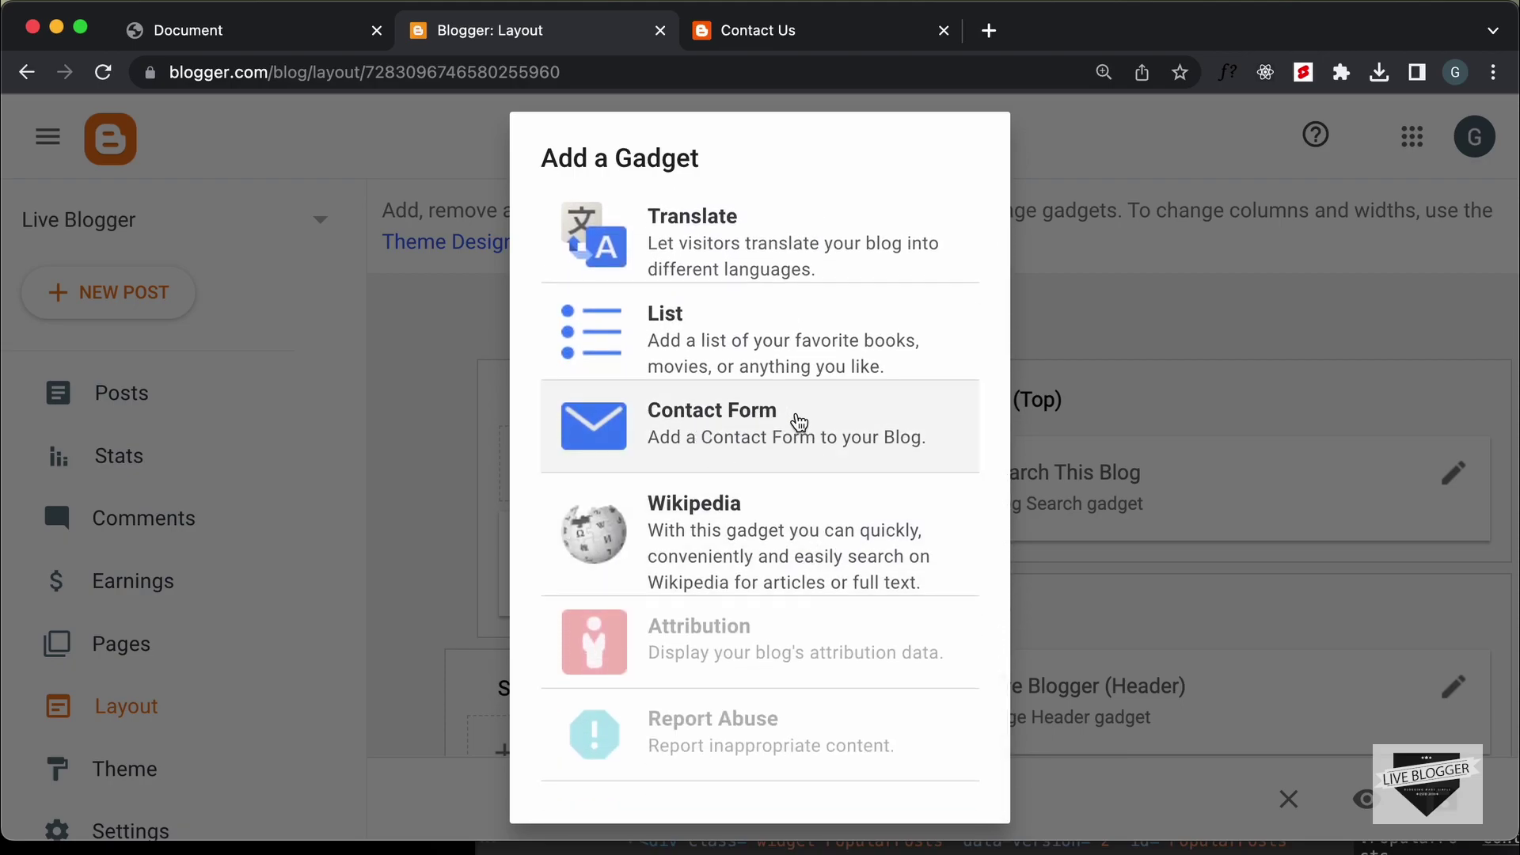
click(800, 422)
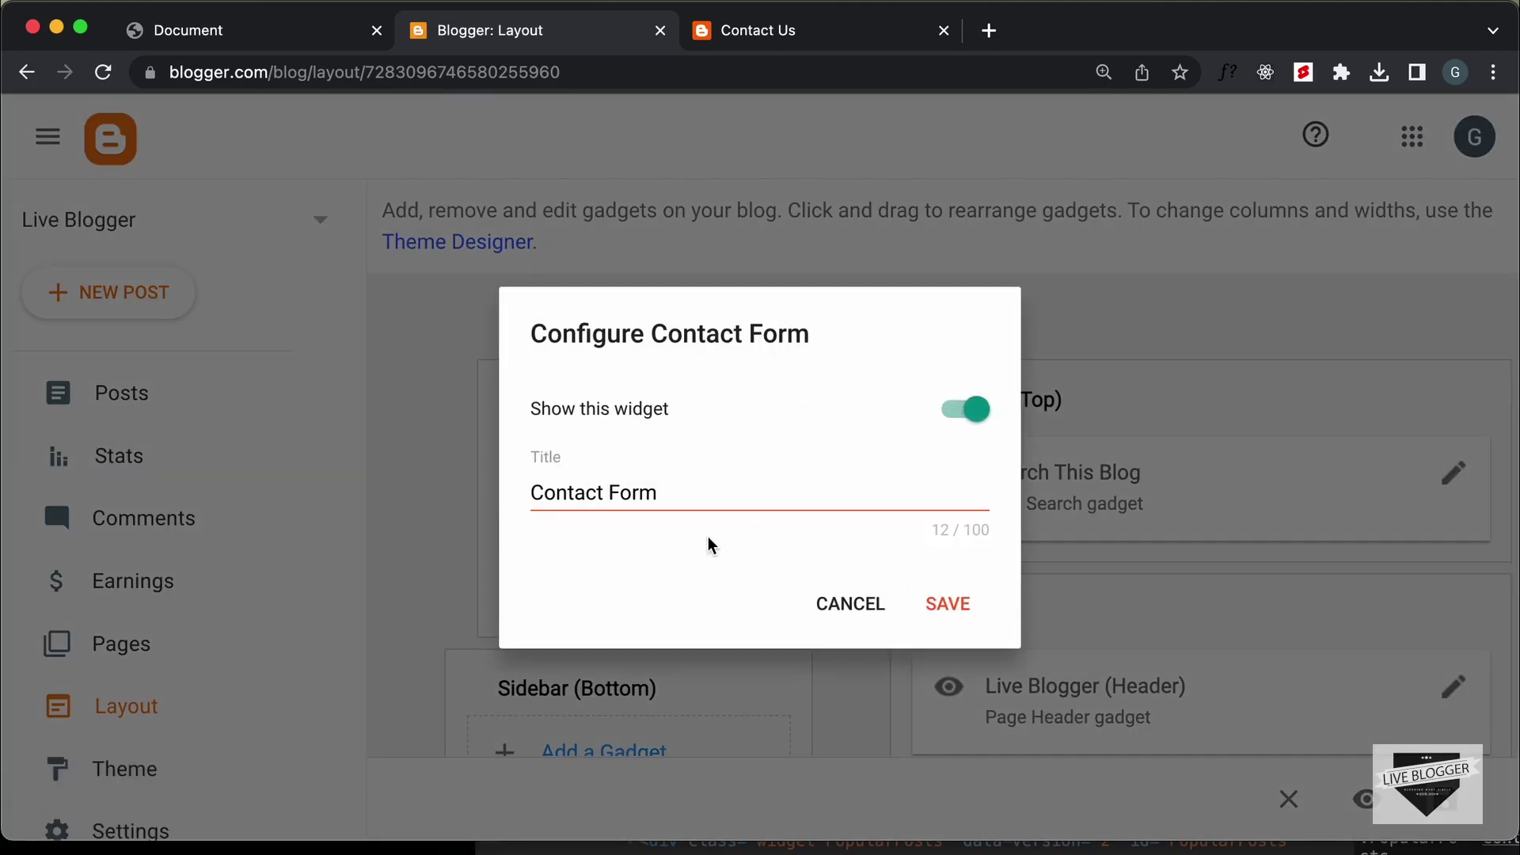
click(746, 493)
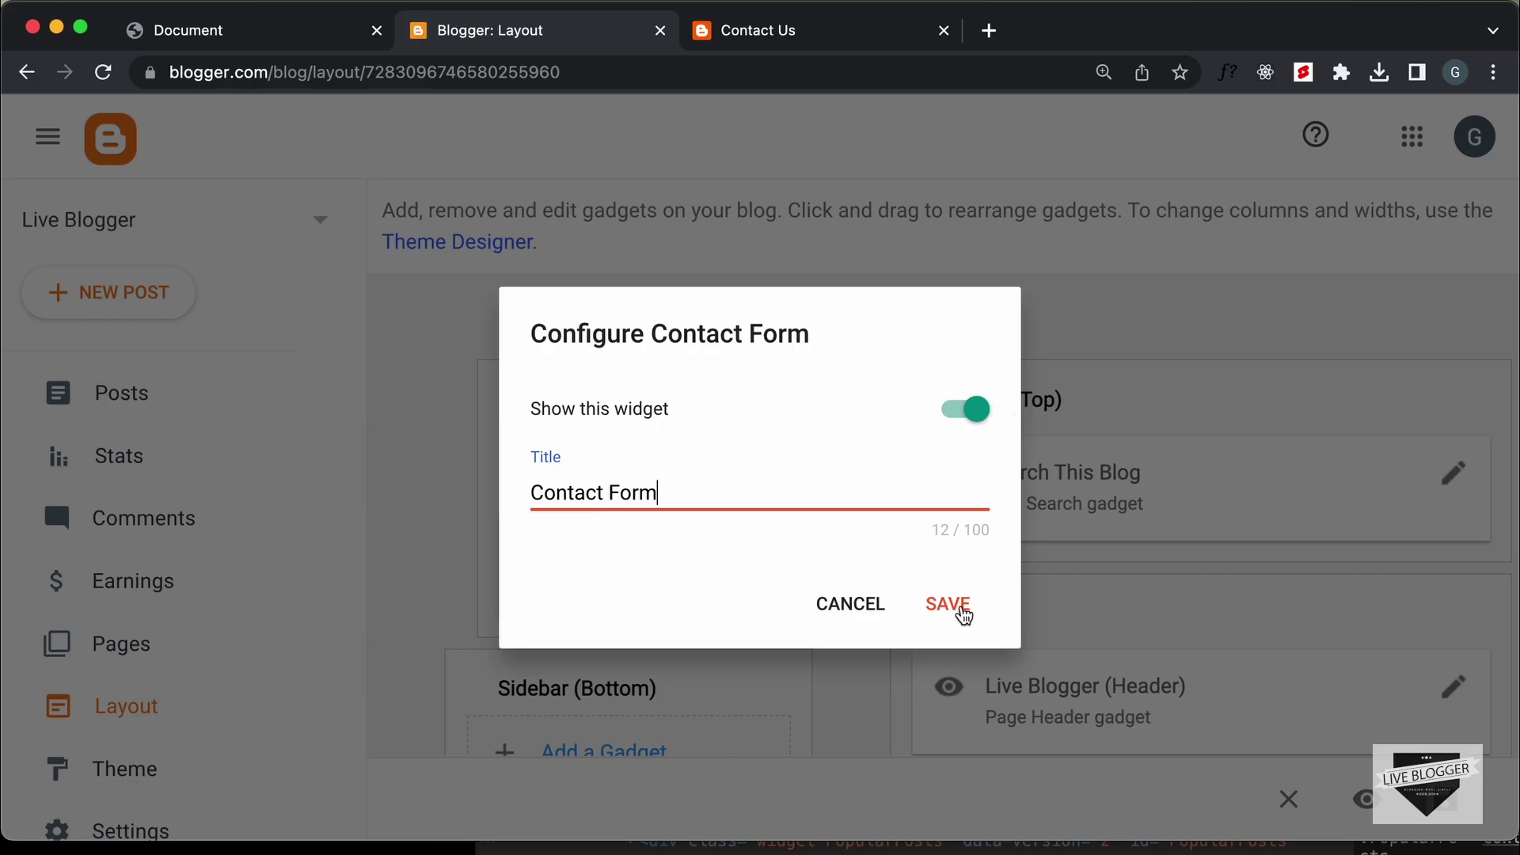
click(963, 615)
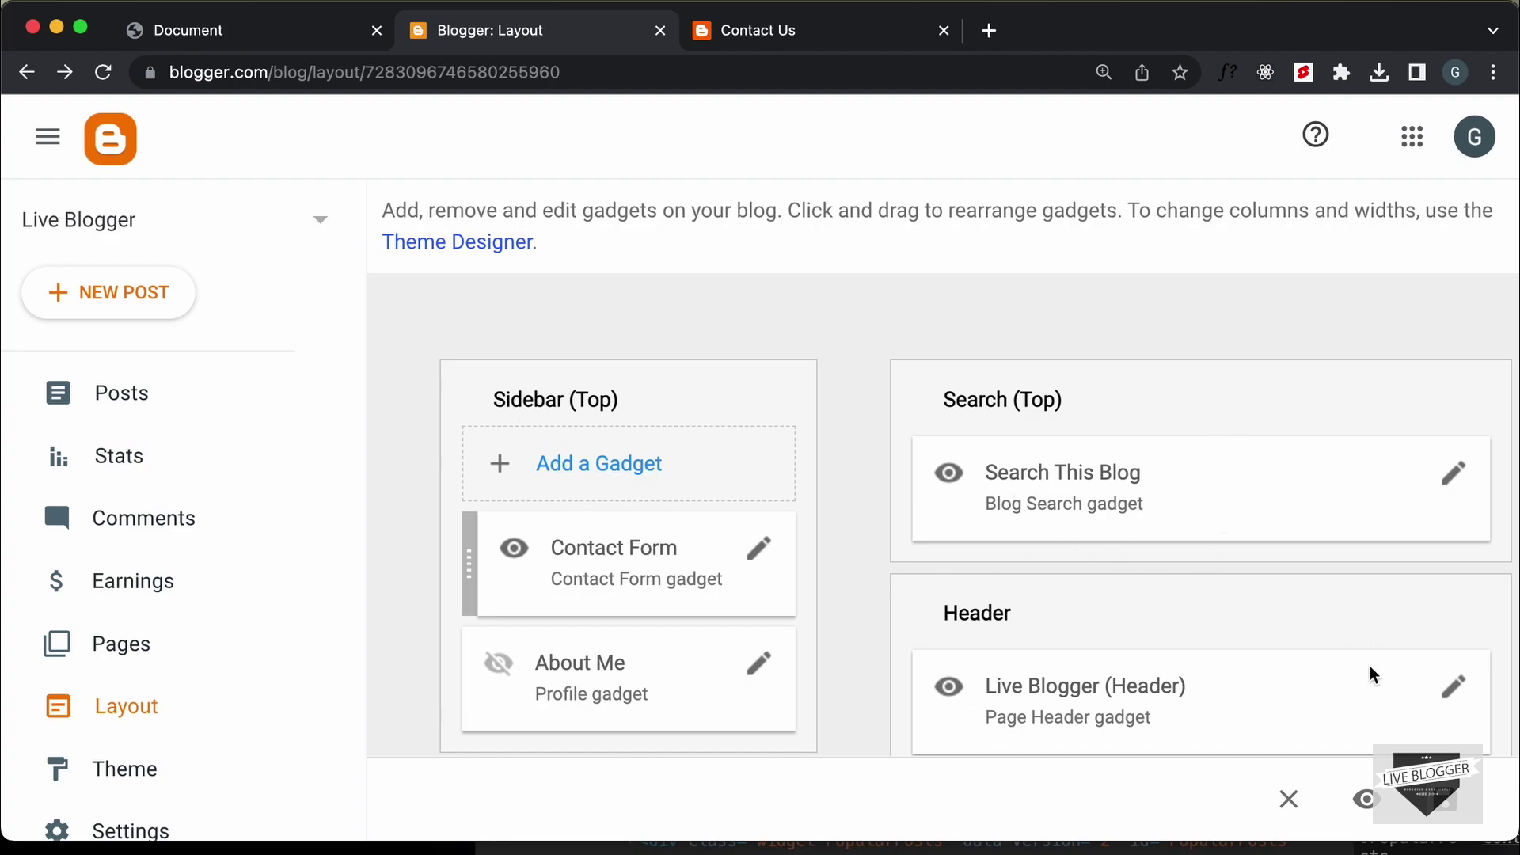
click(1465, 809)
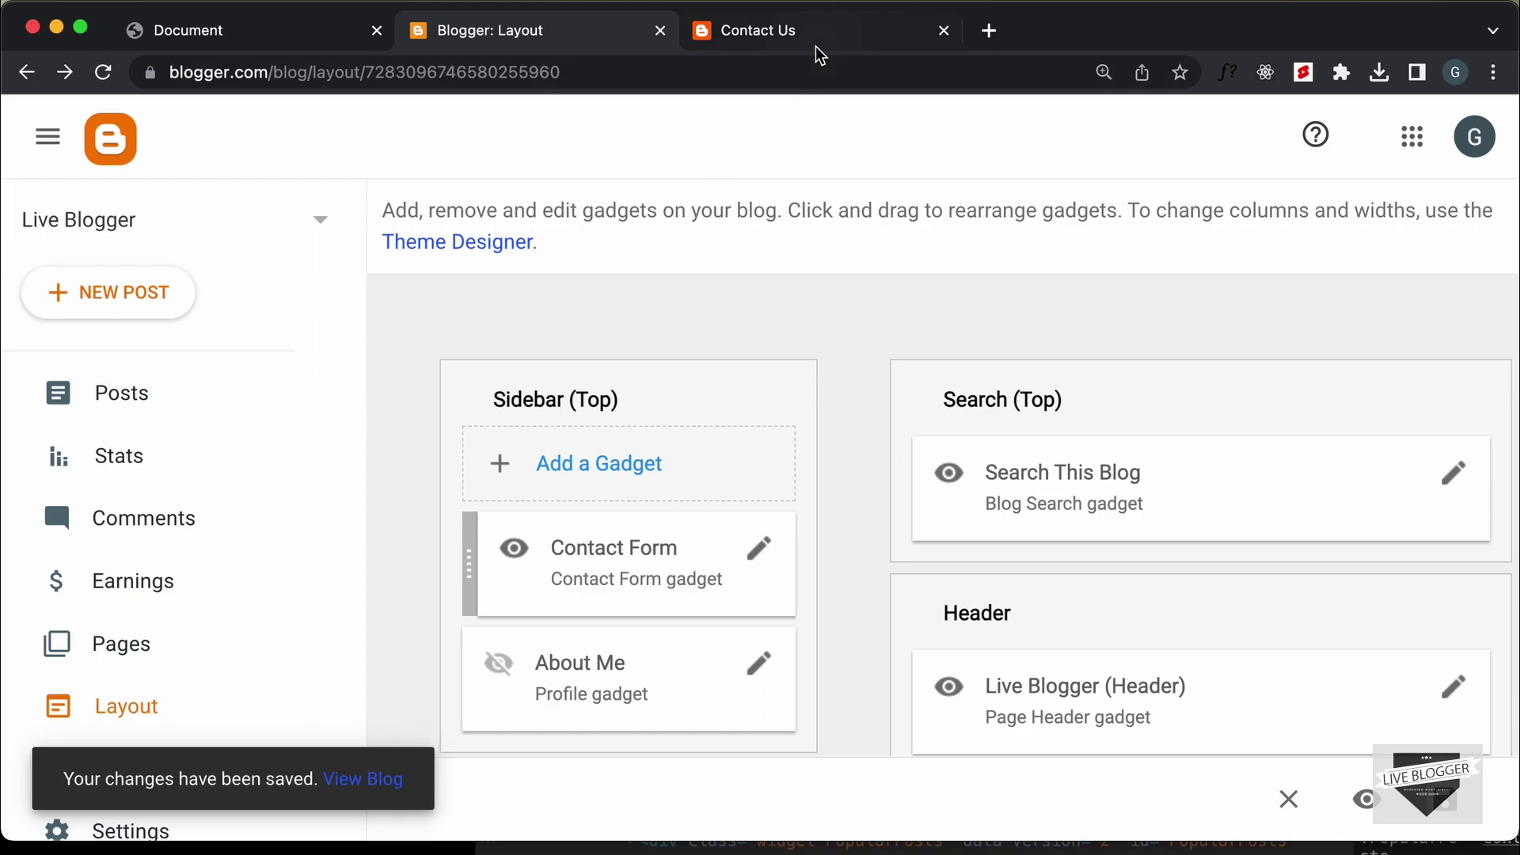
click(826, 27)
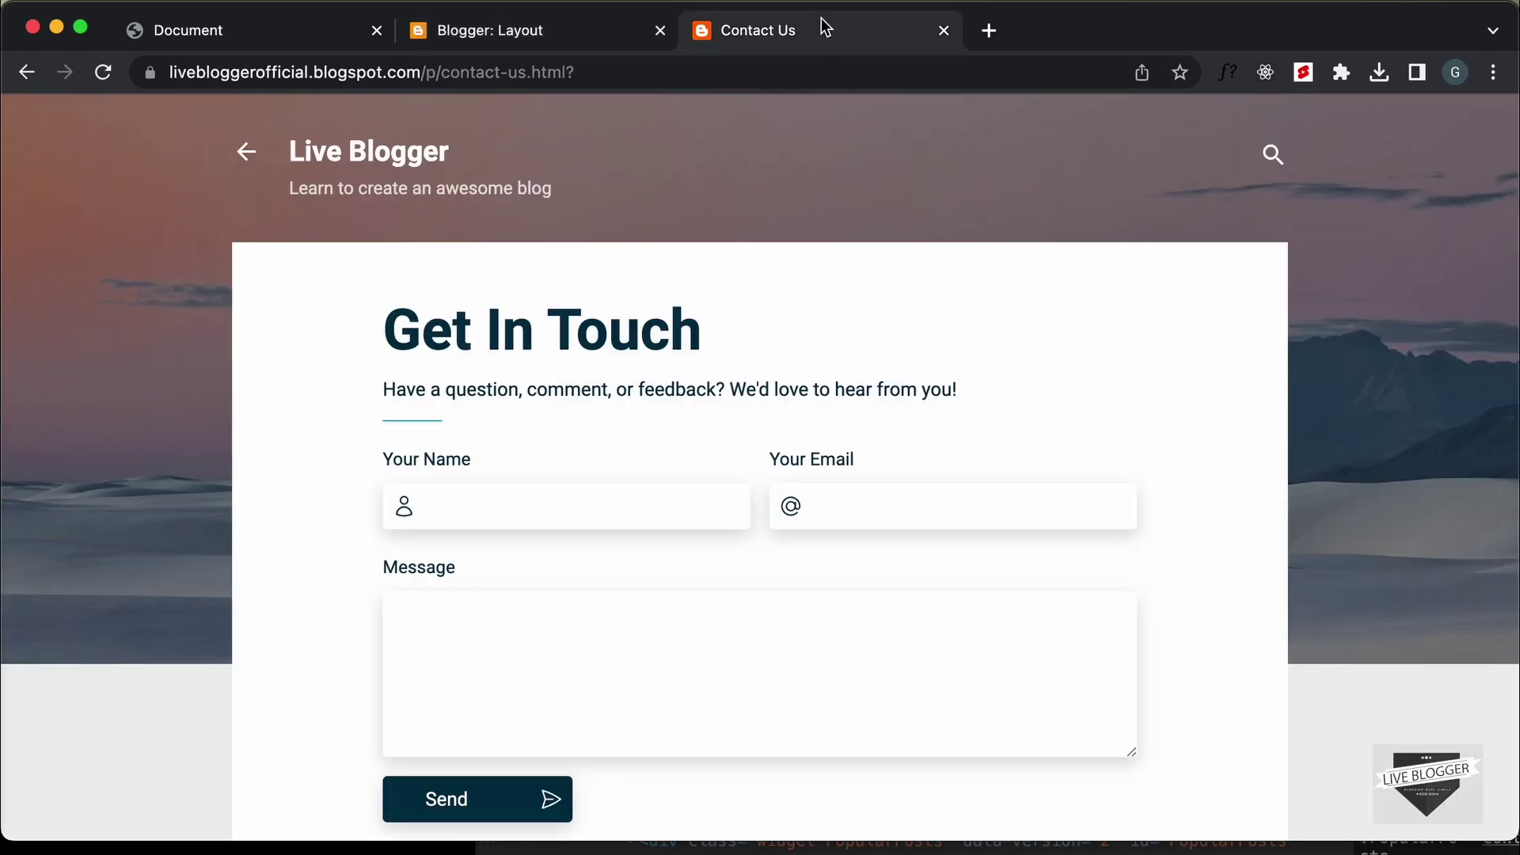
Reload the blog, go to the home page, and open the side menu
click(109, 78)
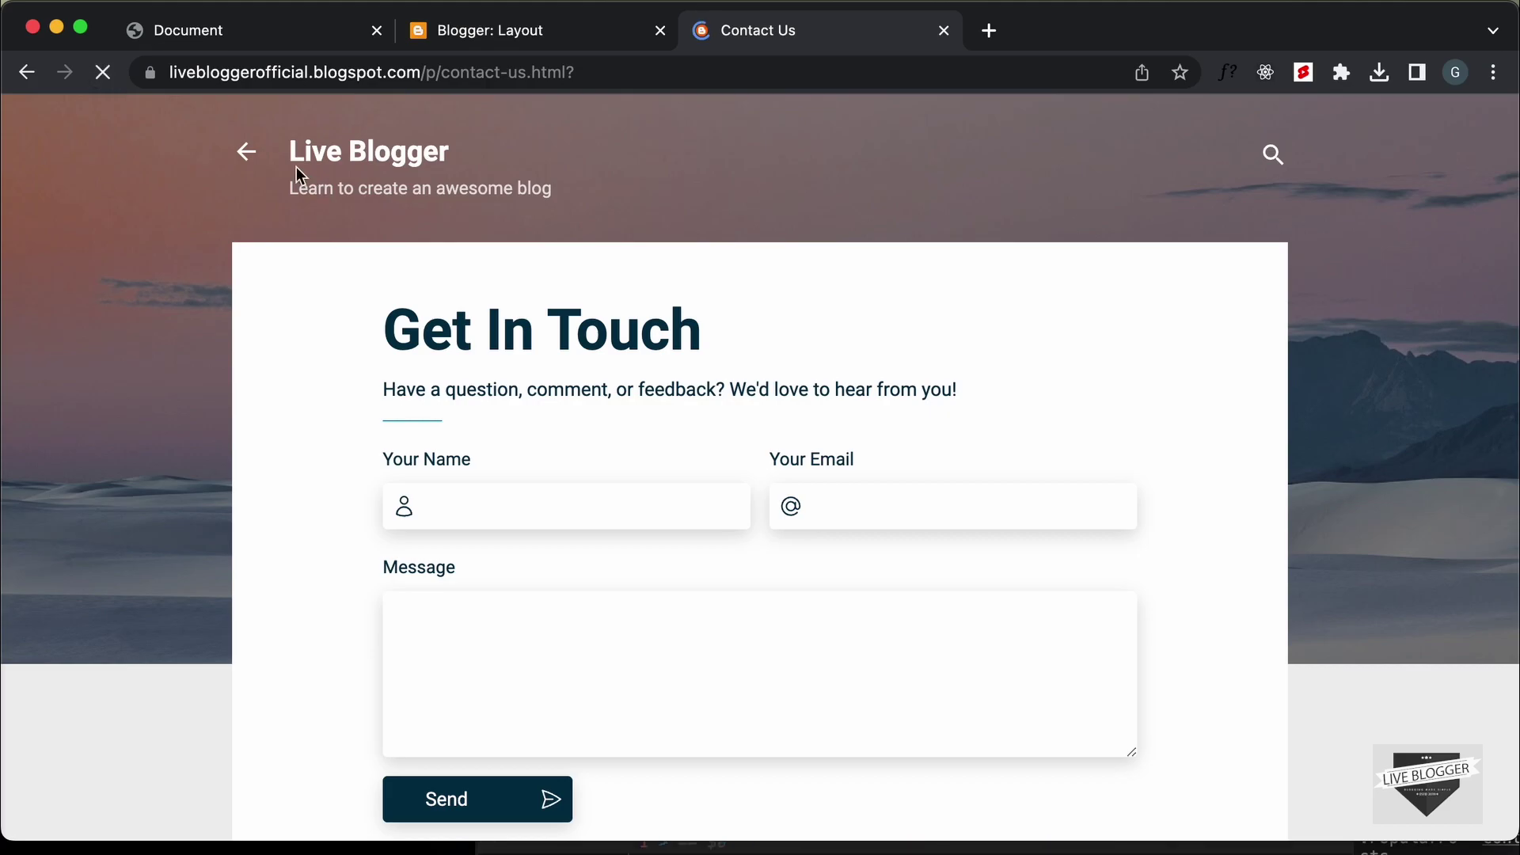
click(246, 157)
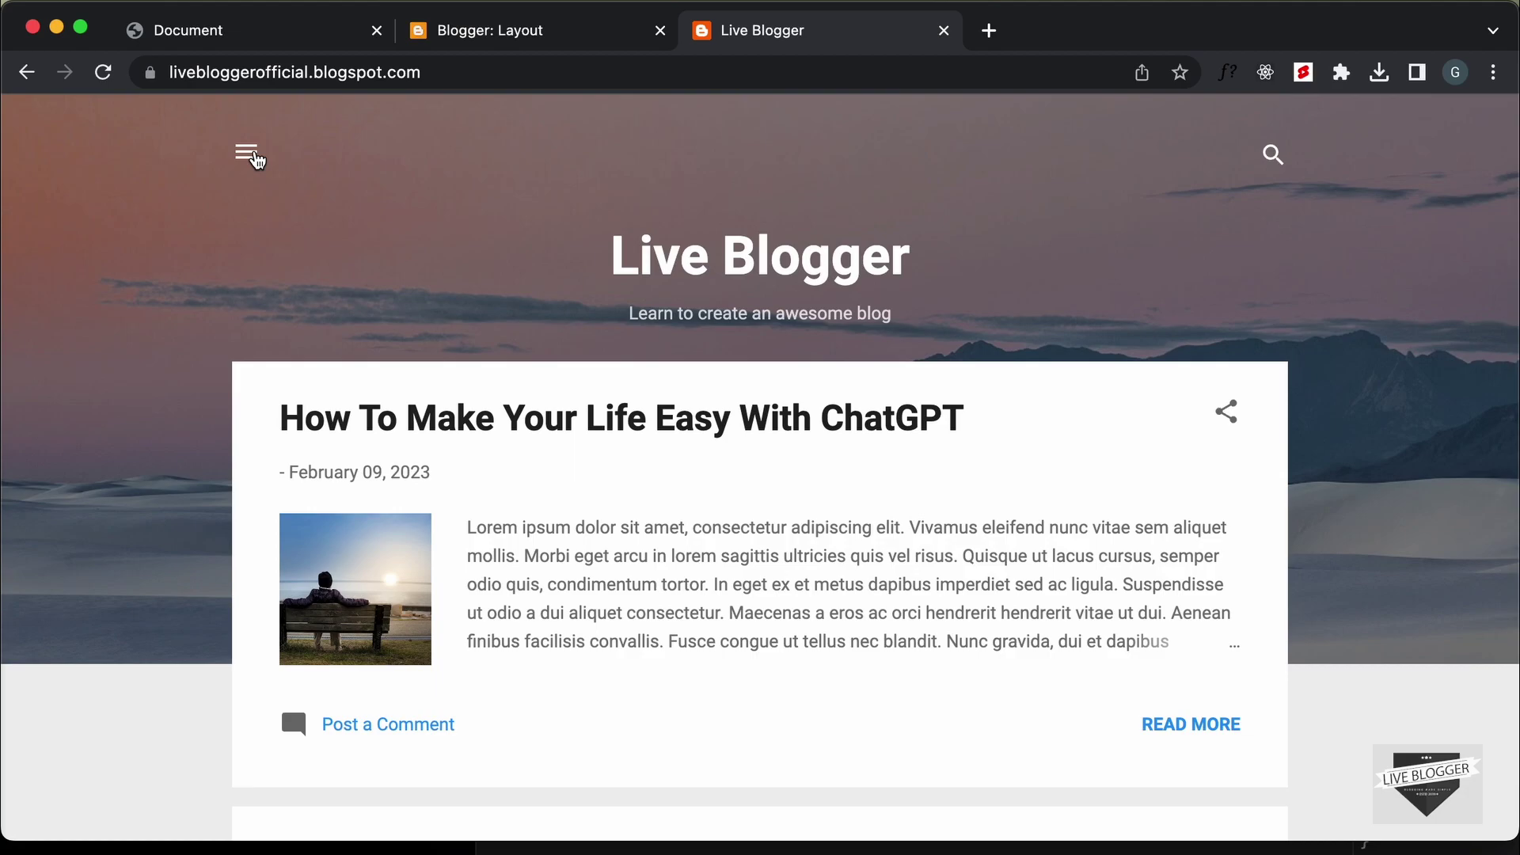
click(247, 154)
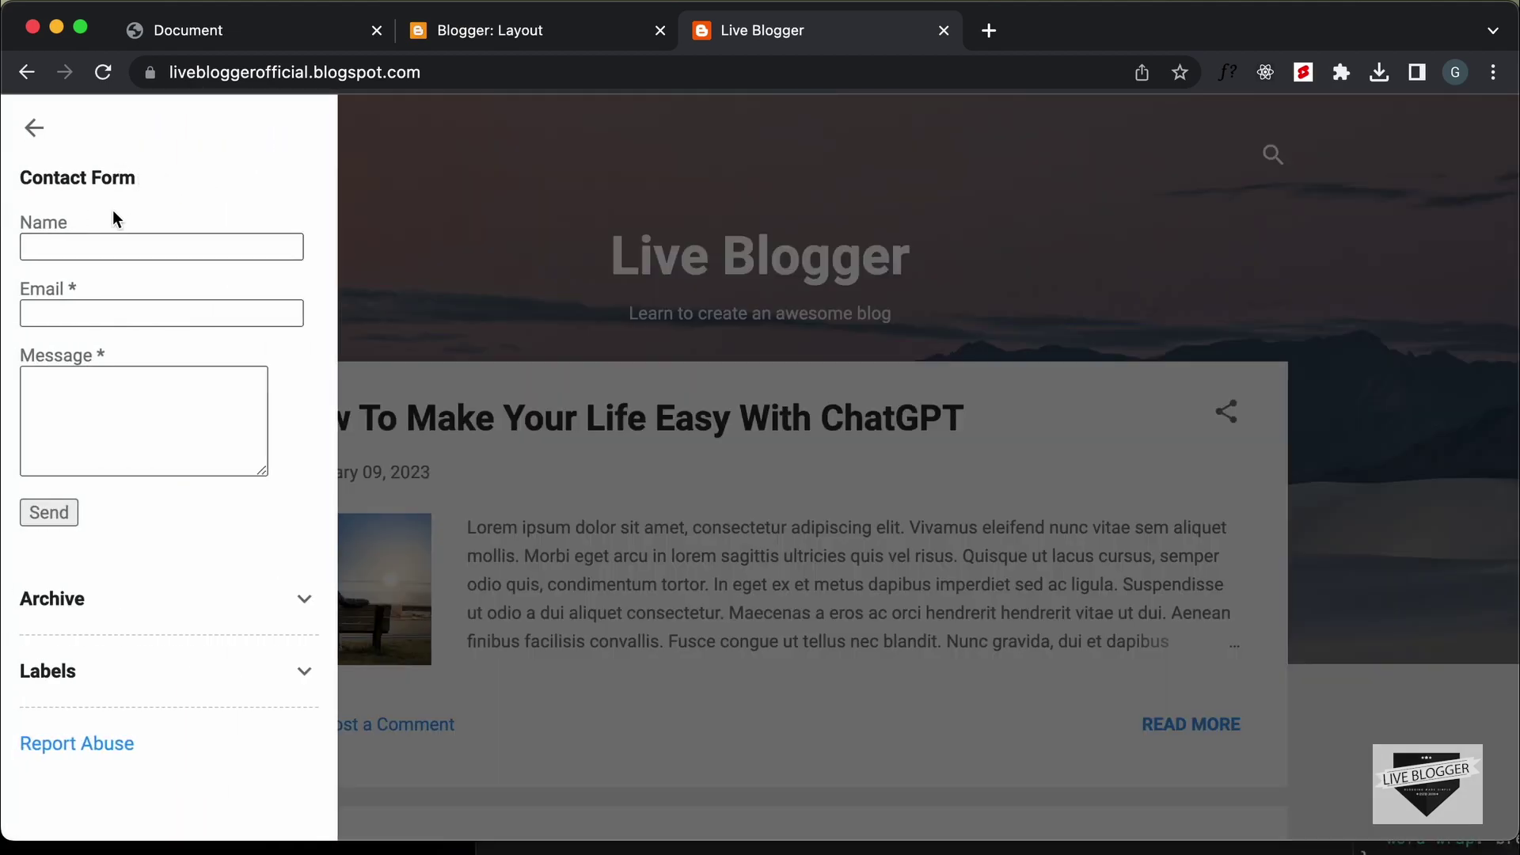
Fill the sidebar Contact Form with a name, an e-mail address and the message 'Testing', then send it
click(110, 243)
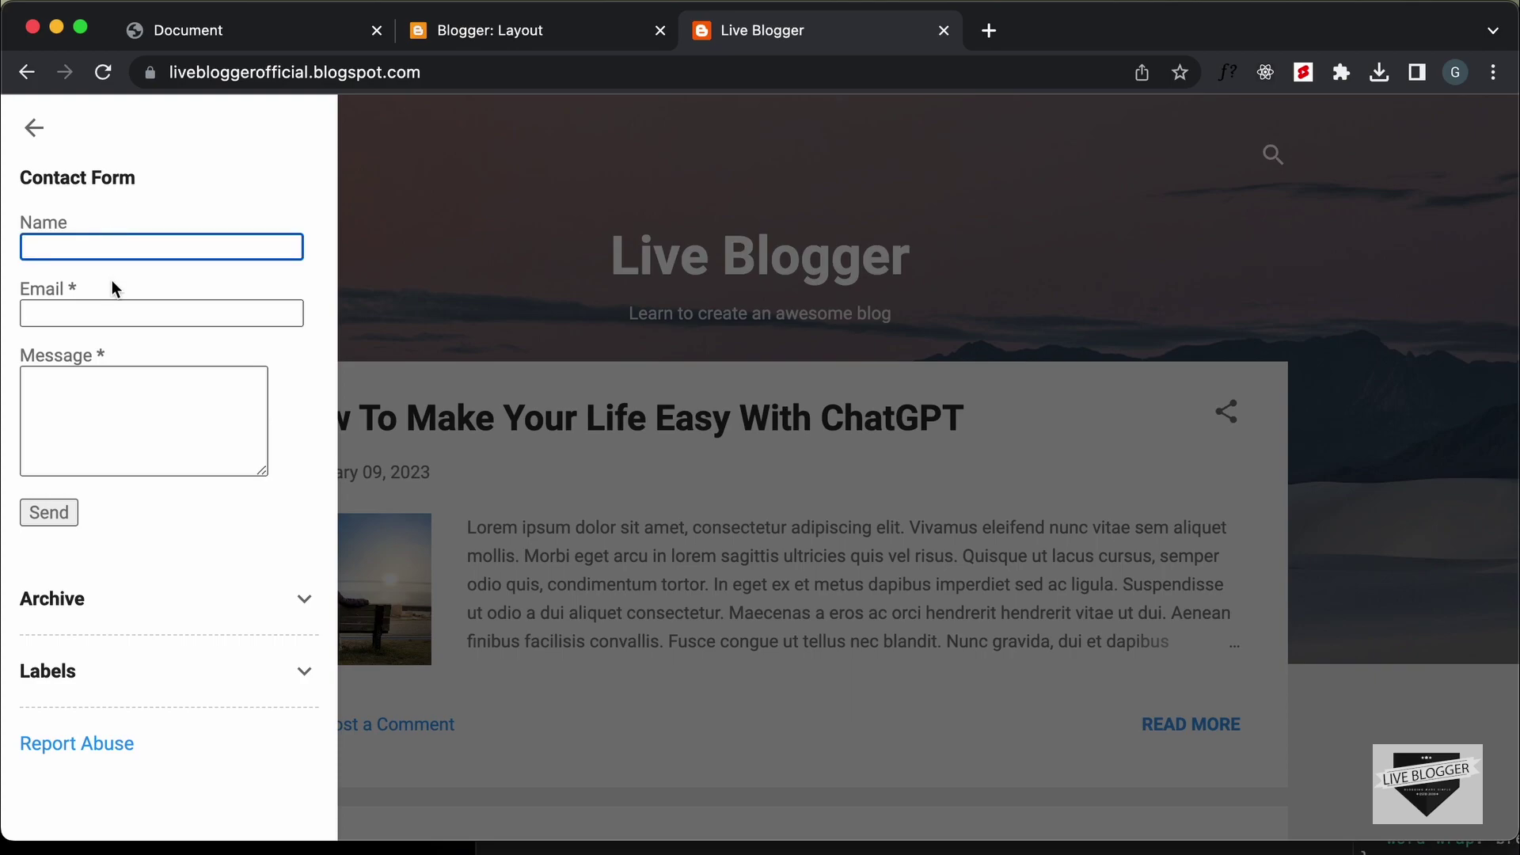
click(126, 316)
click(129, 412)
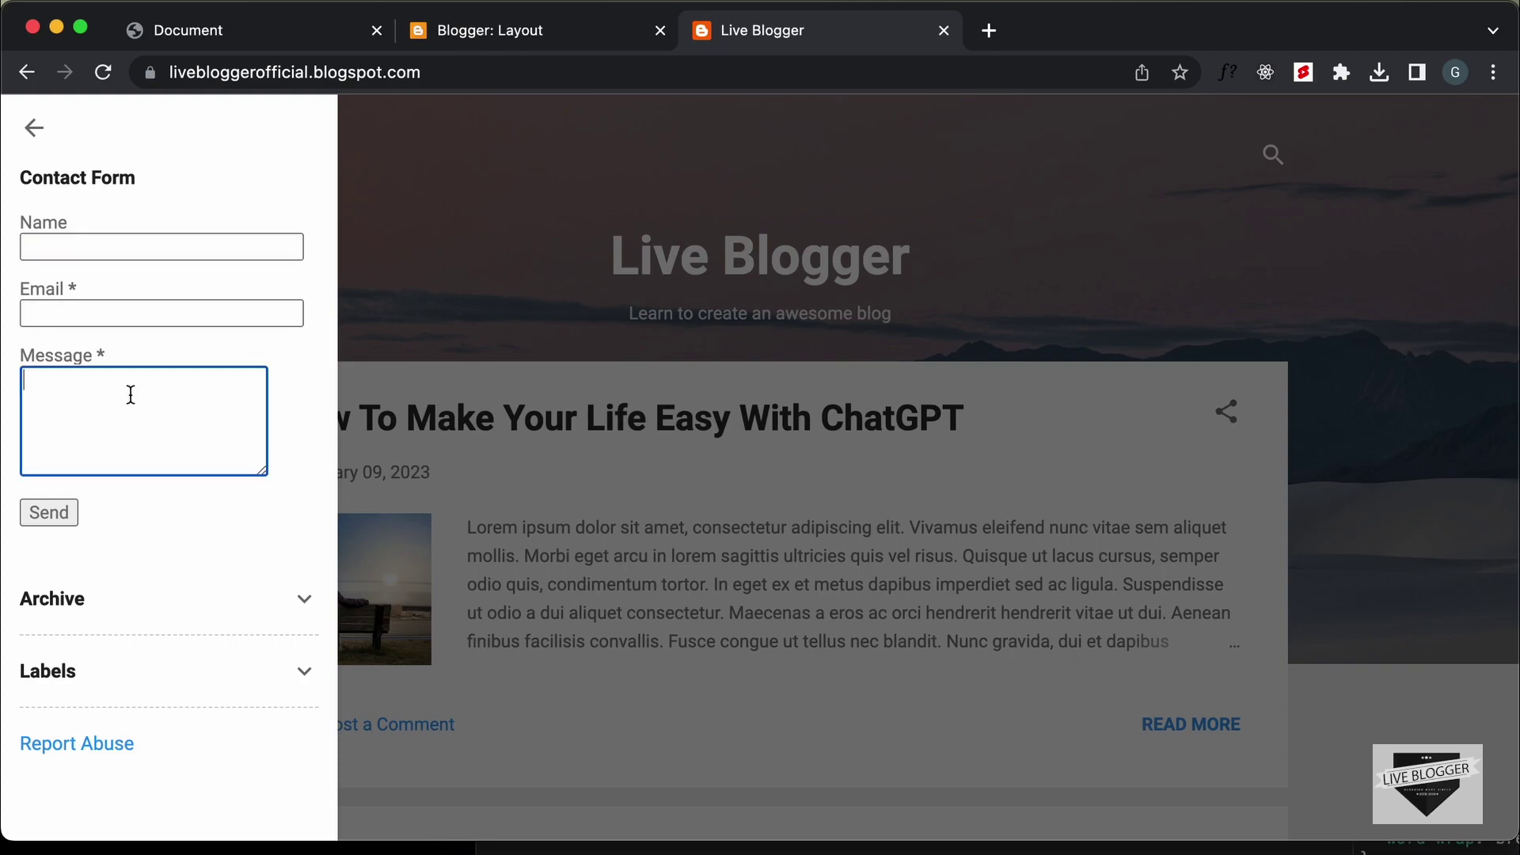
click(141, 252)
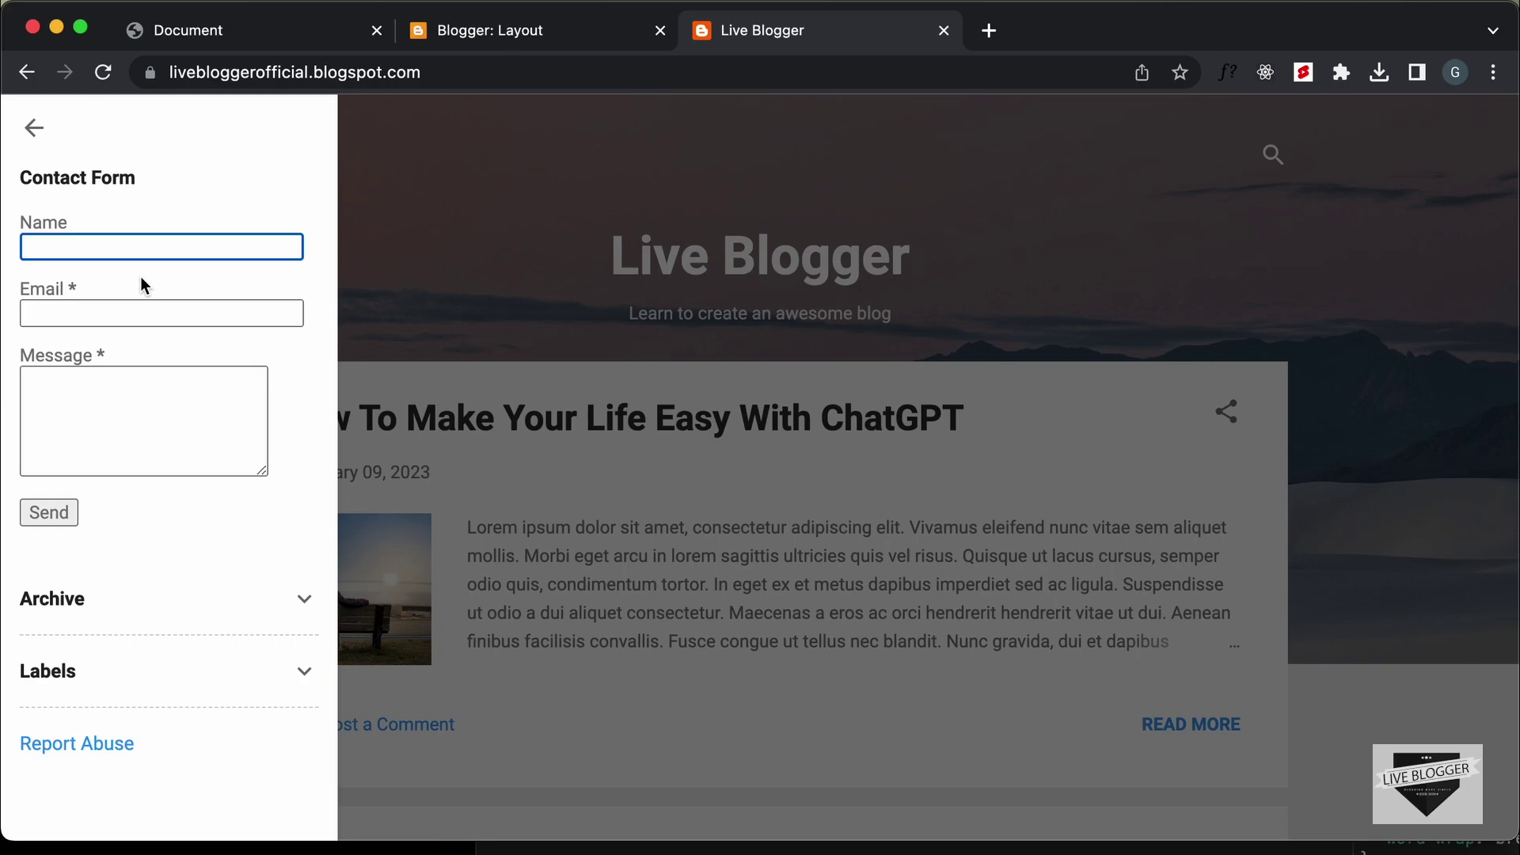
text(john)
key(BackSpace)
key(BackSpace)
click(162, 313)
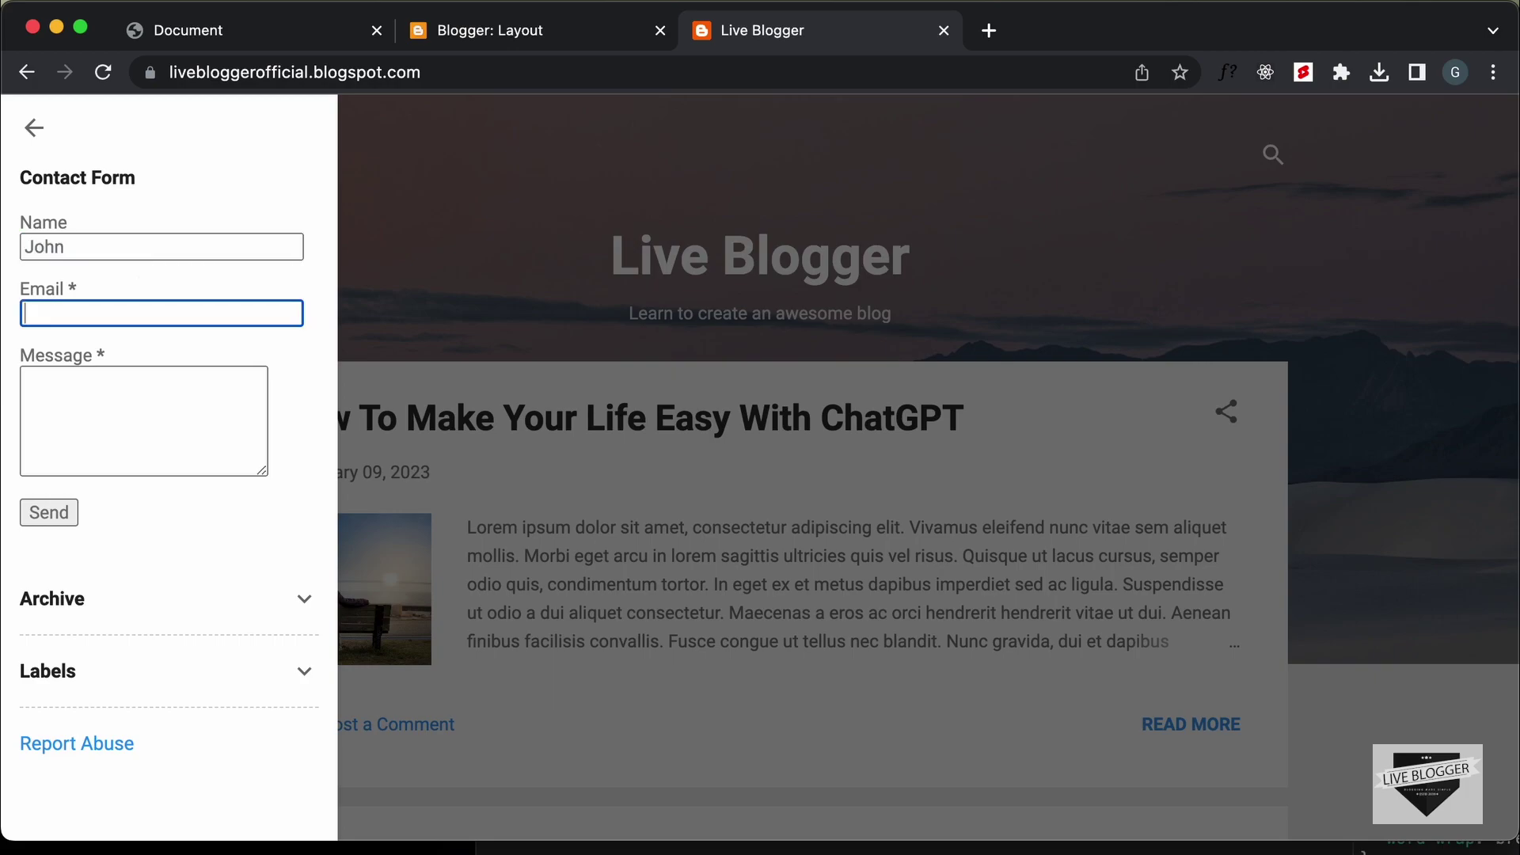
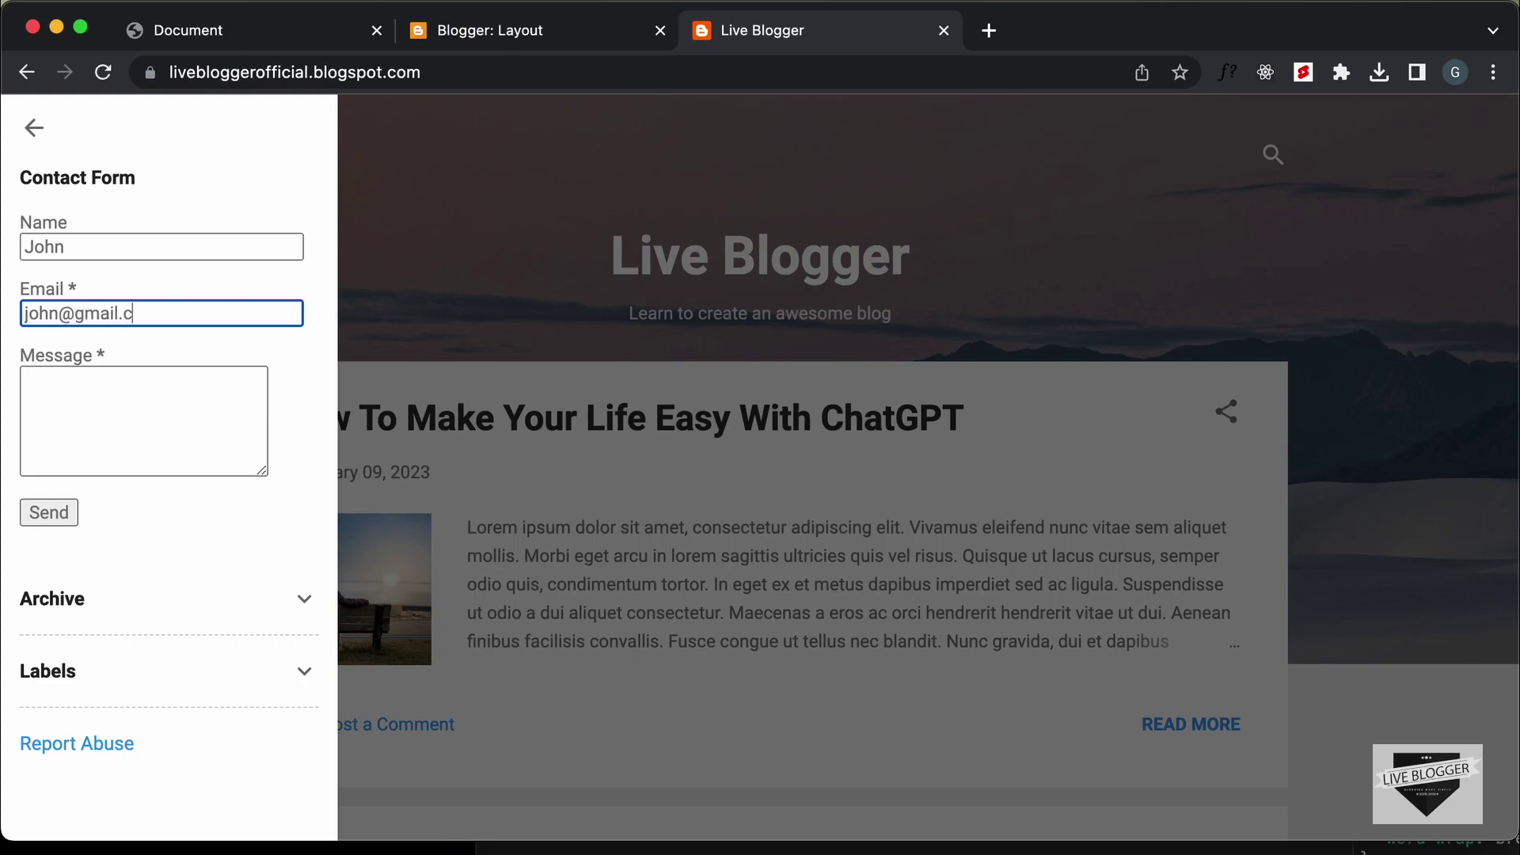
click(143, 419)
text(Testing)
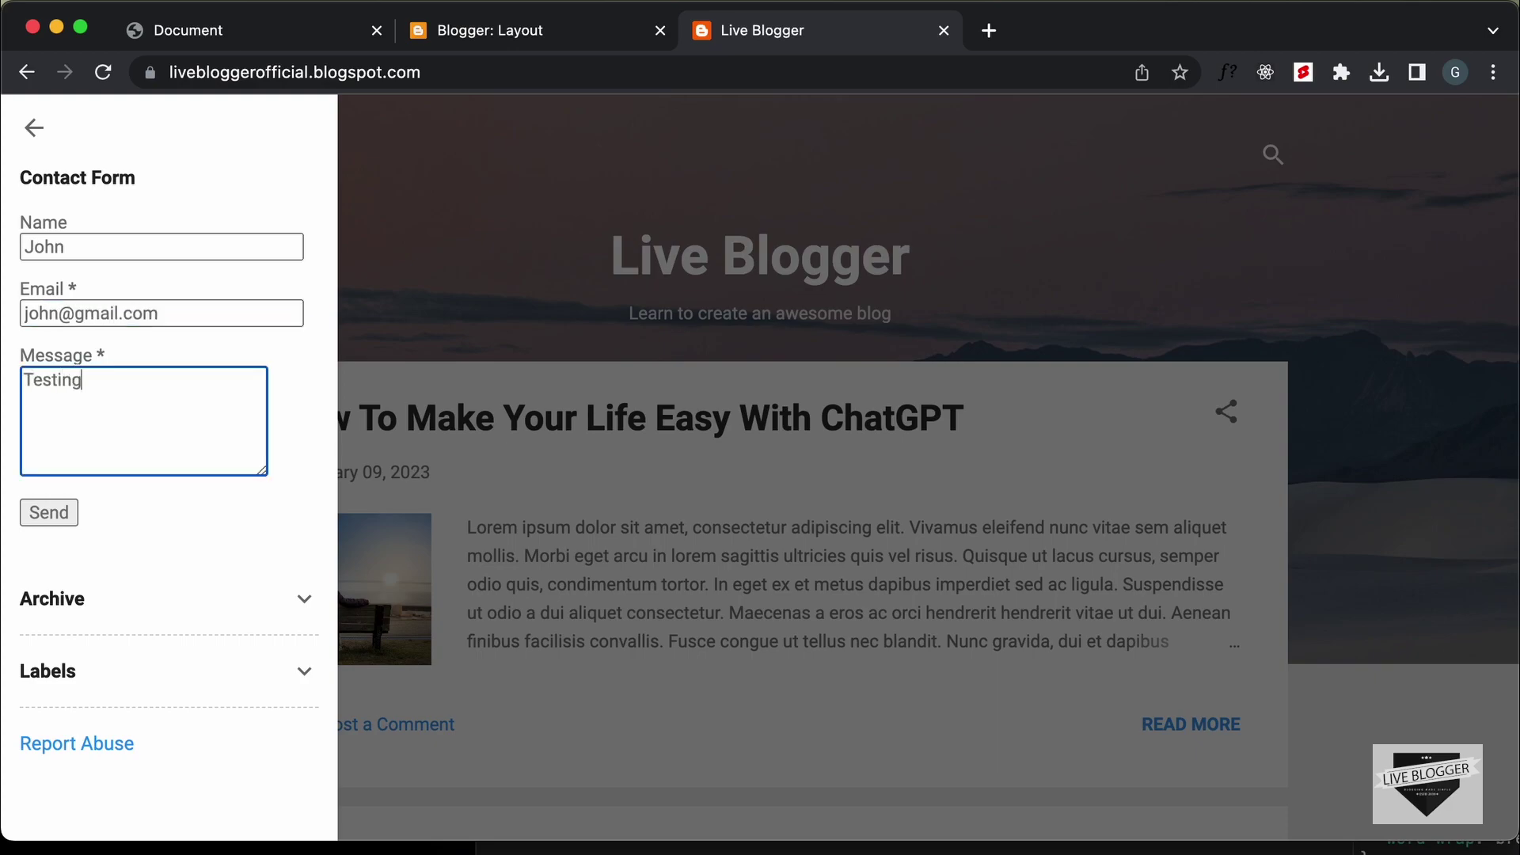
click(50, 512)
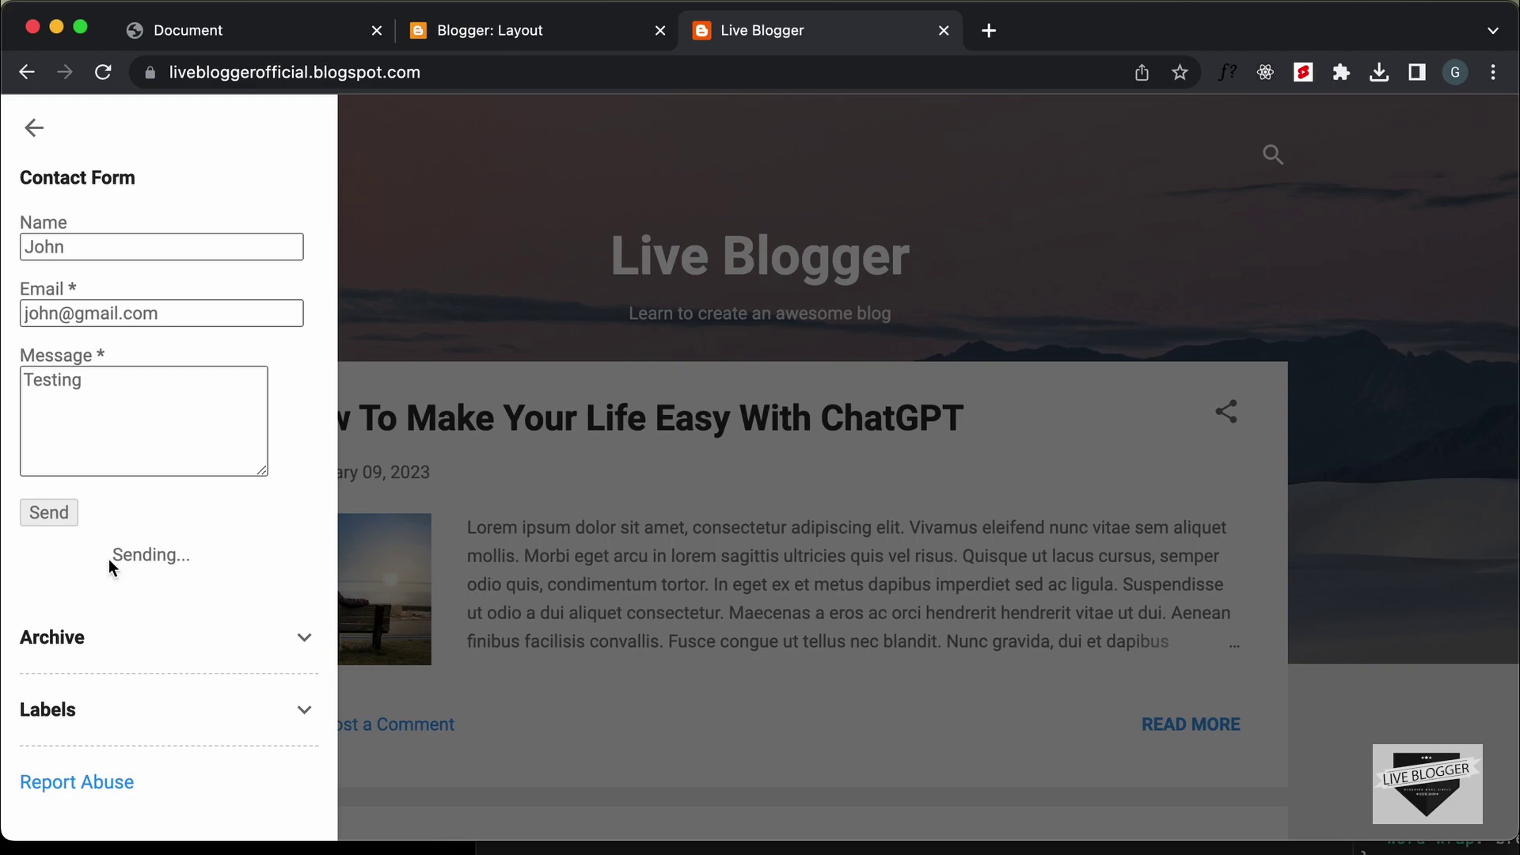